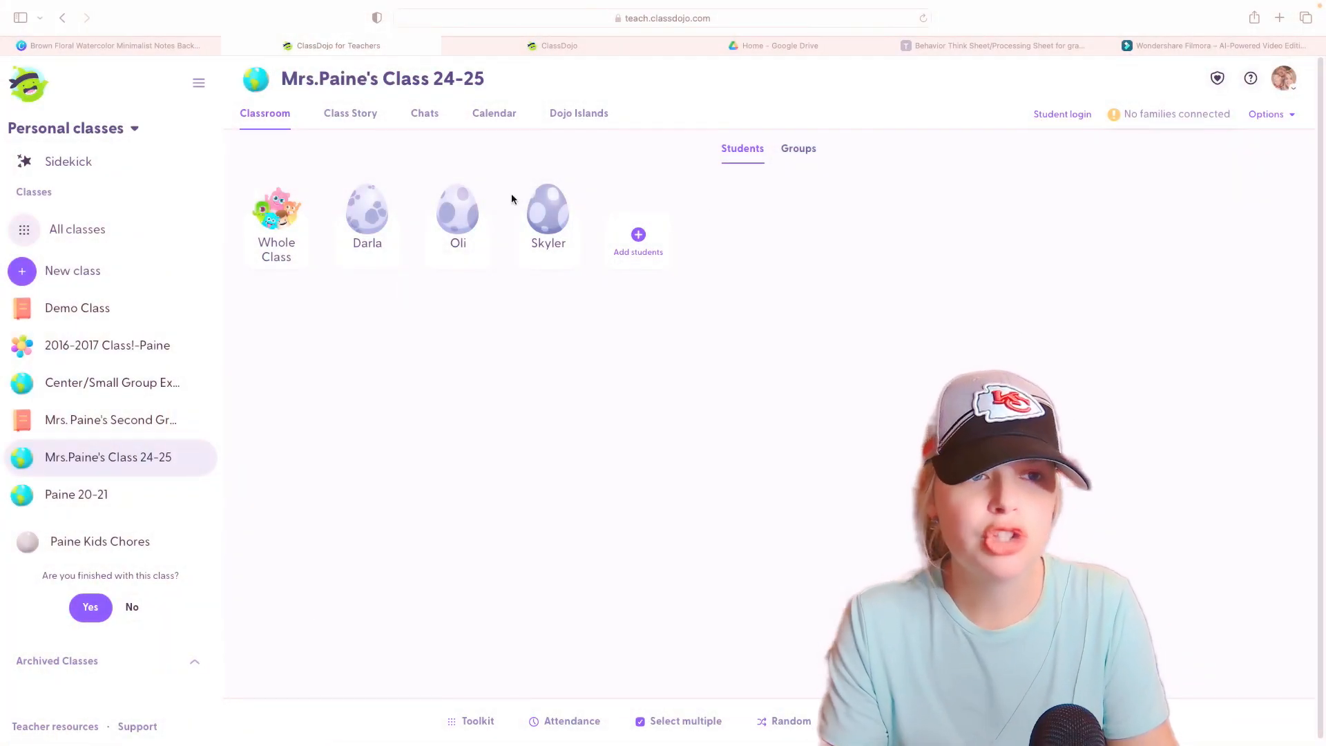
- Hide and restore the class sidebar, and look through the options available for the open class
{"action": "left_click", "coordinate": [198, 85]}
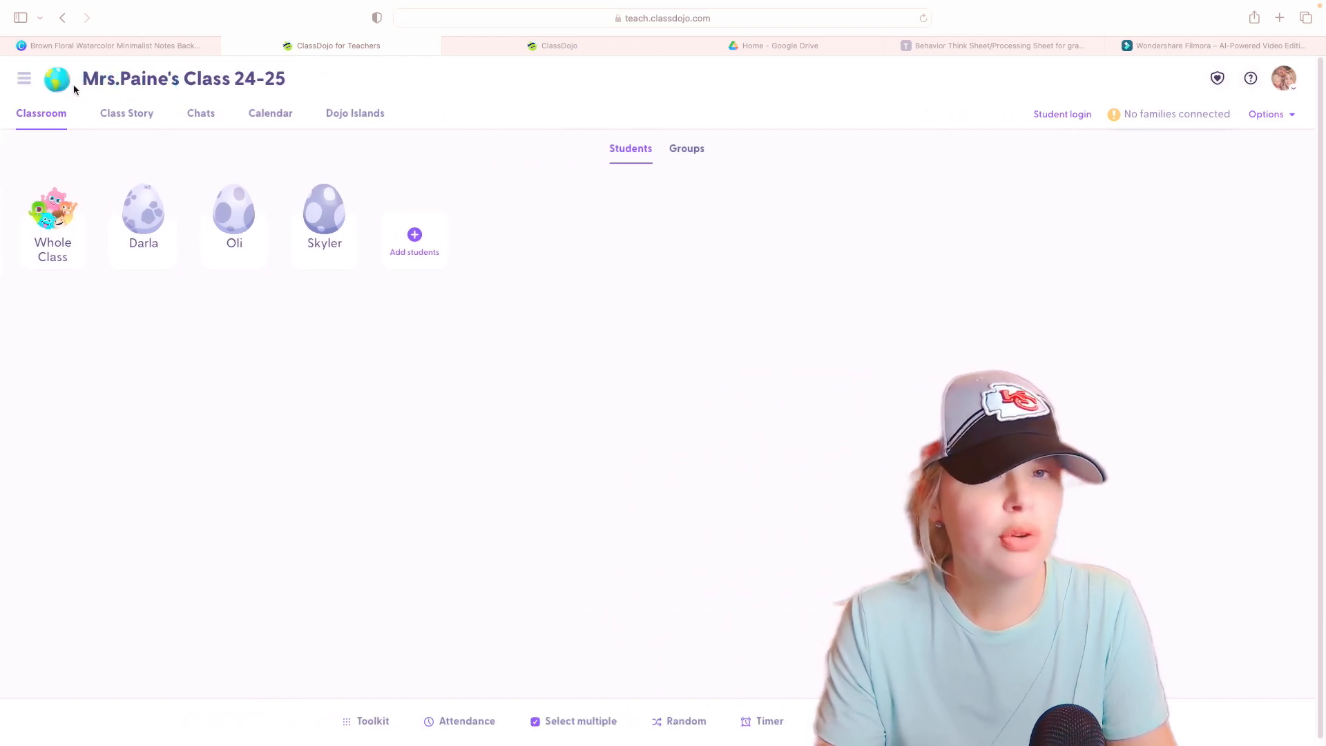
{"action": "left_click", "coordinate": [22, 86]}
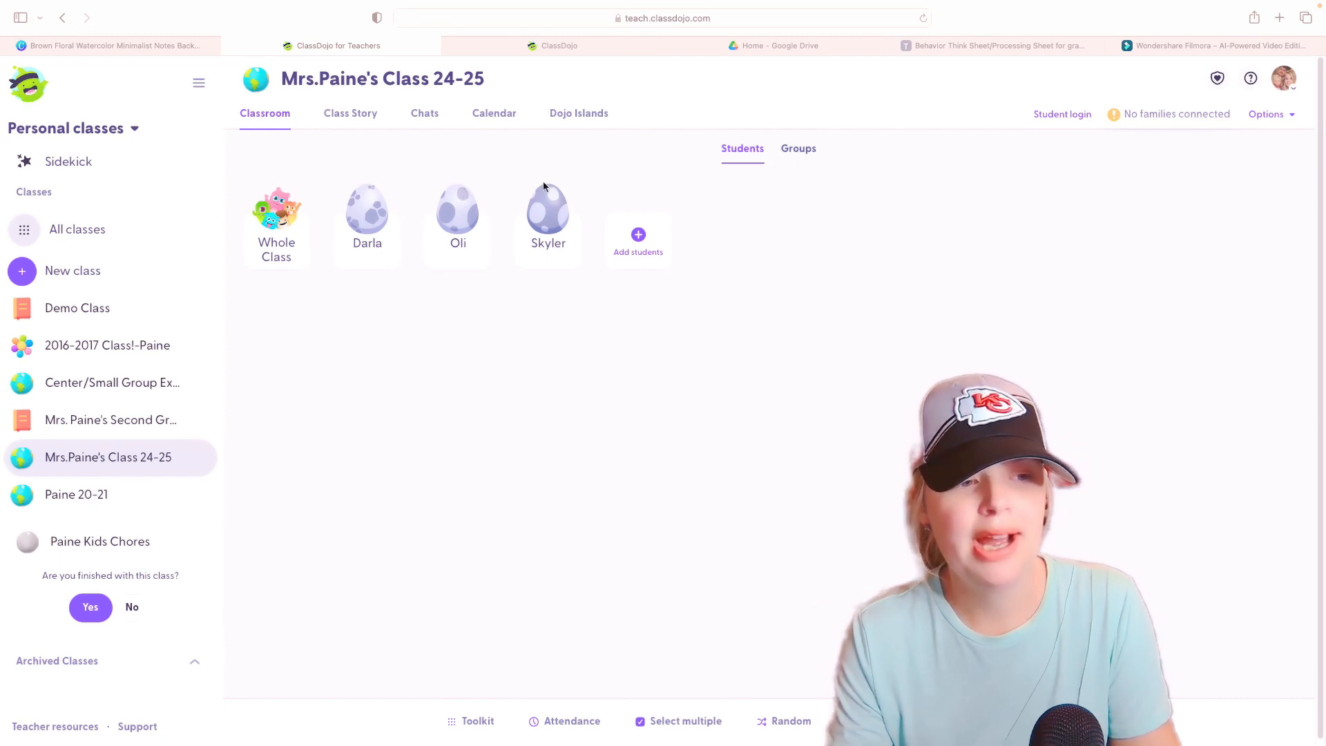
{"action": "left_click", "coordinate": [1273, 122]}
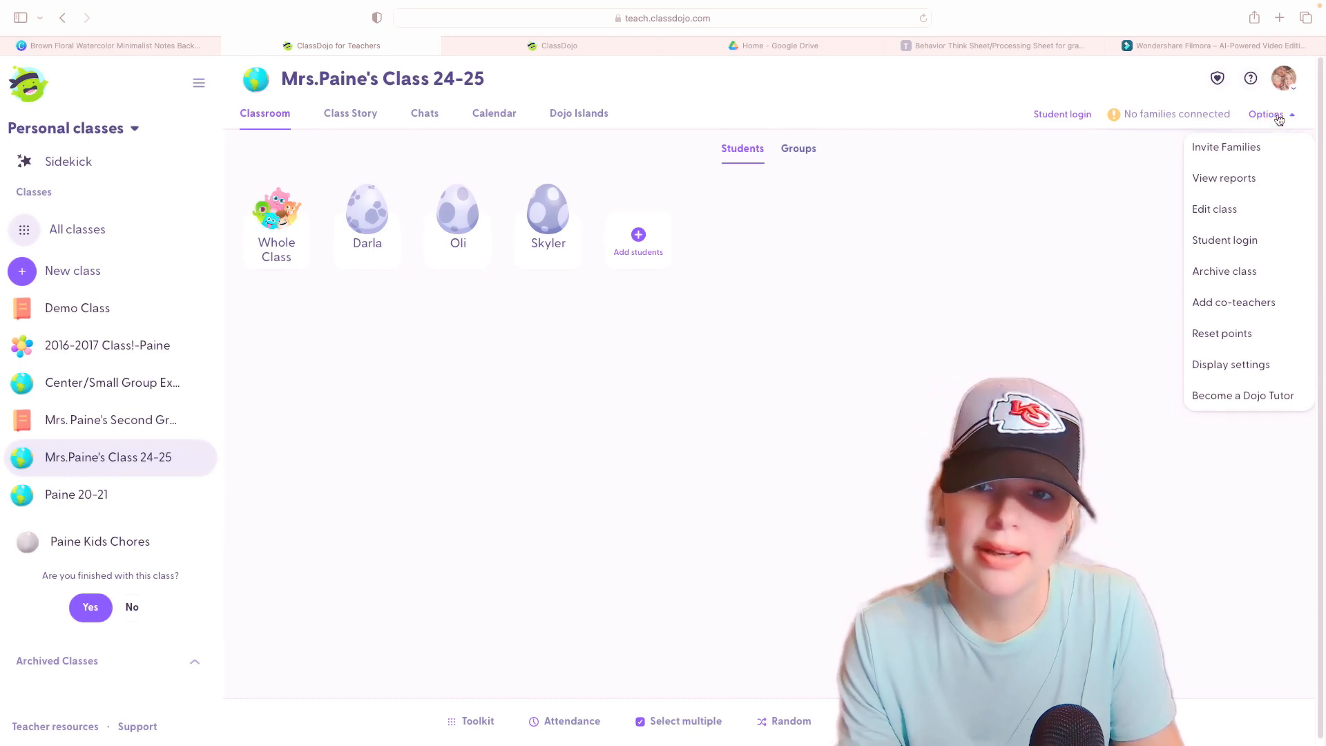
- From the overview of all classes, start adding a school, search for "Au" and leave without choosing one
{"action": "left_click", "coordinate": [81, 230]}
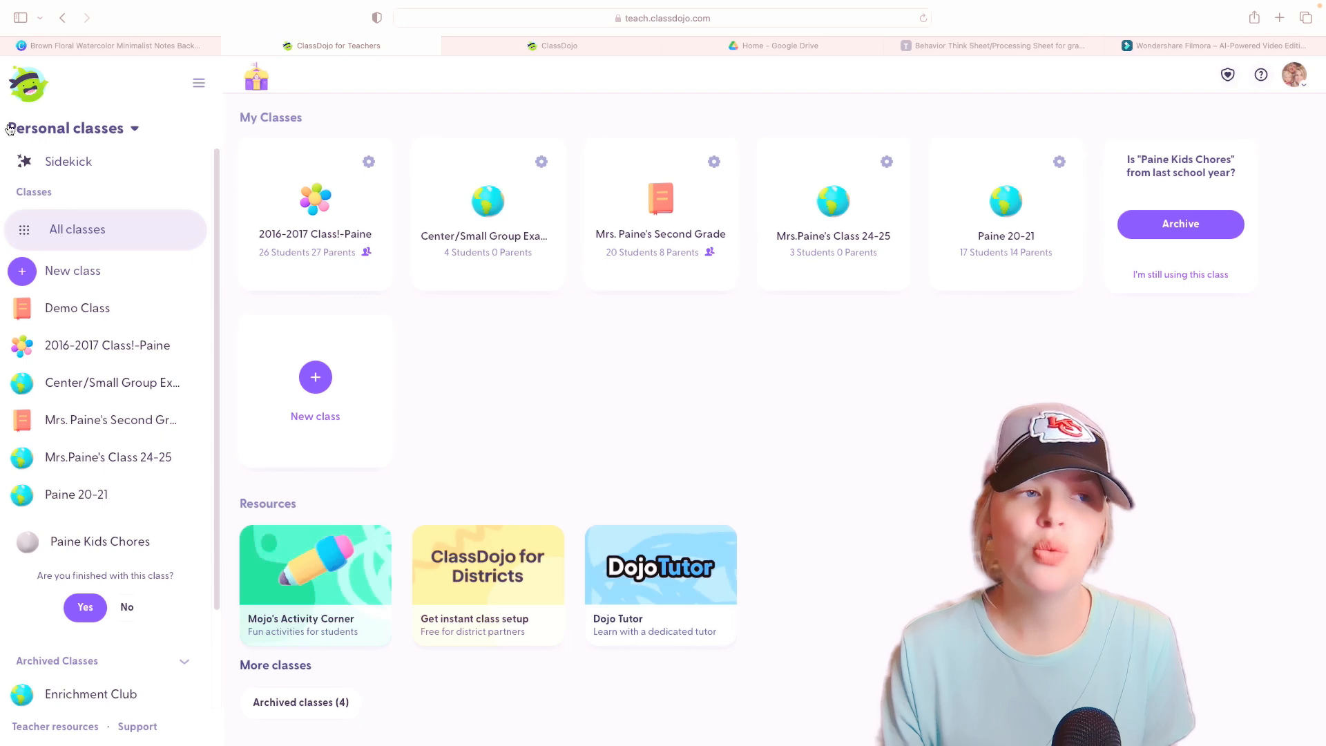
{"action": "left_click", "coordinate": [132, 130]}
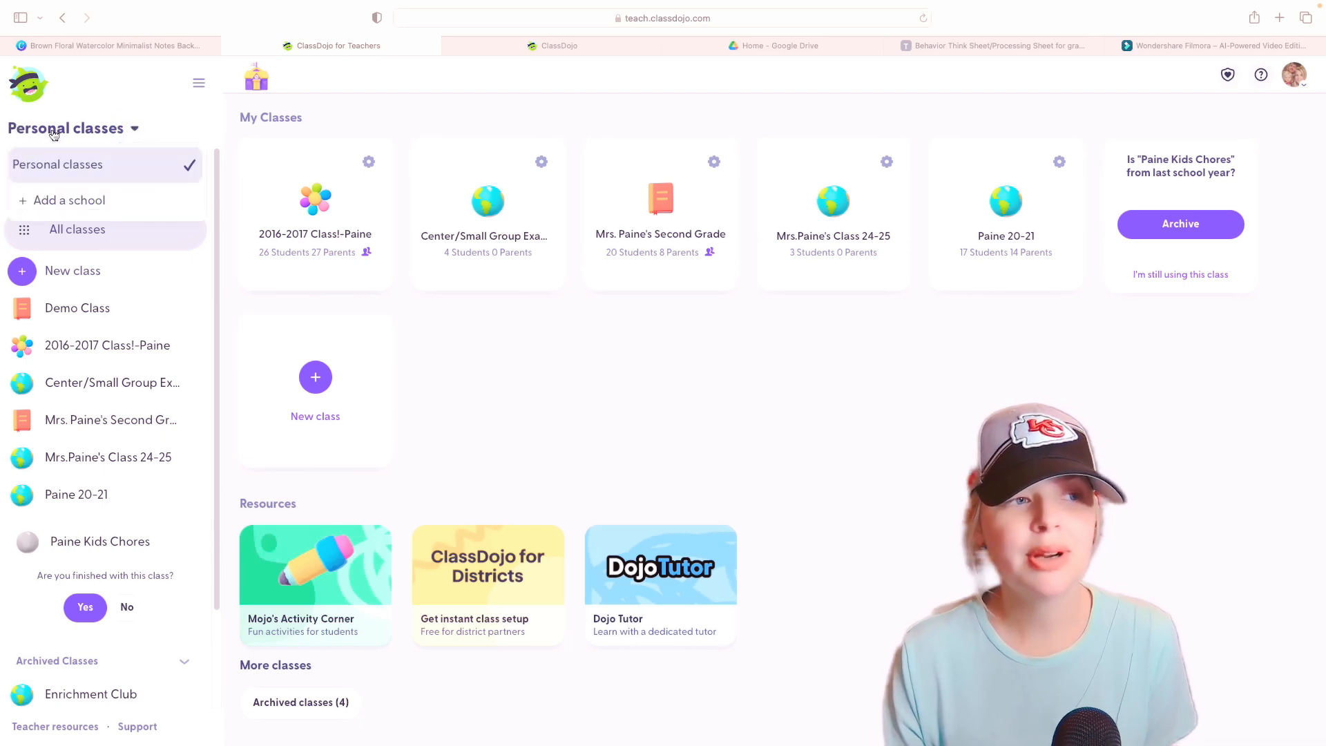
{"action": "left_click", "coordinate": [83, 202]}
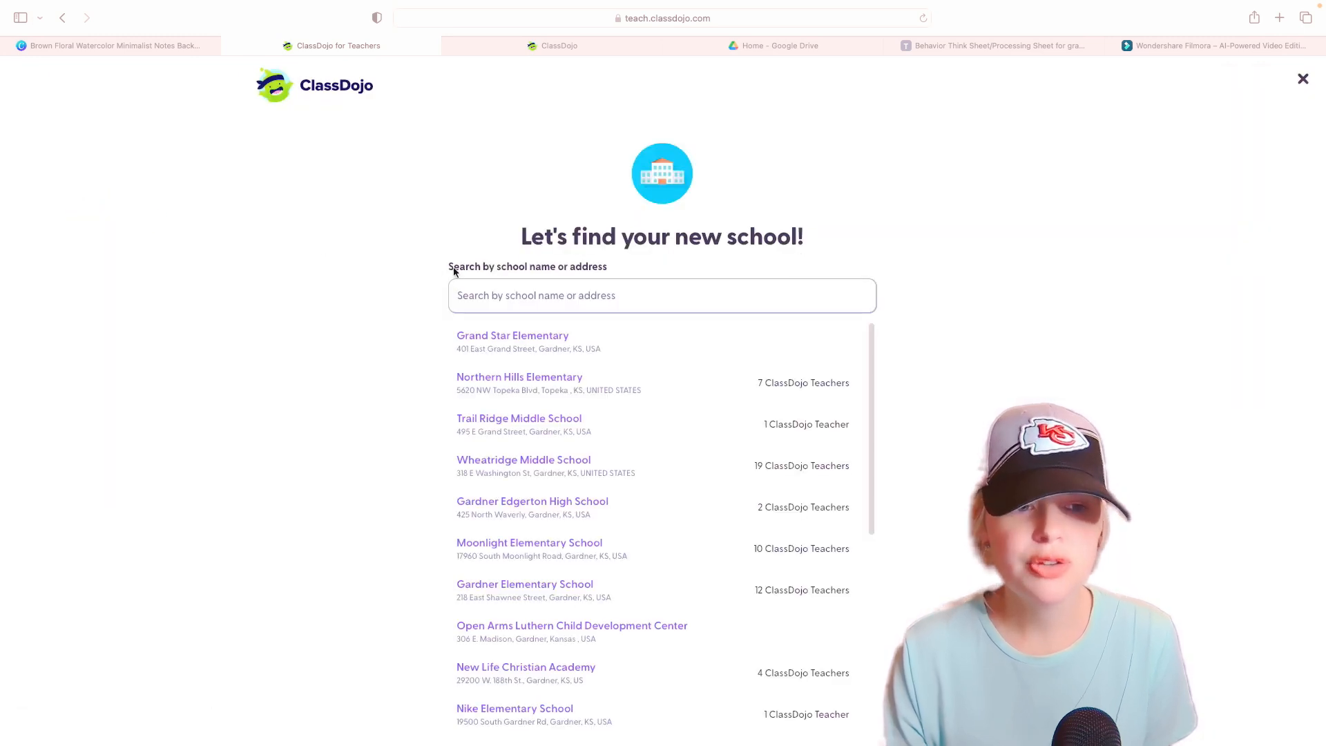
{"action": "left_click", "coordinate": [542, 288]}
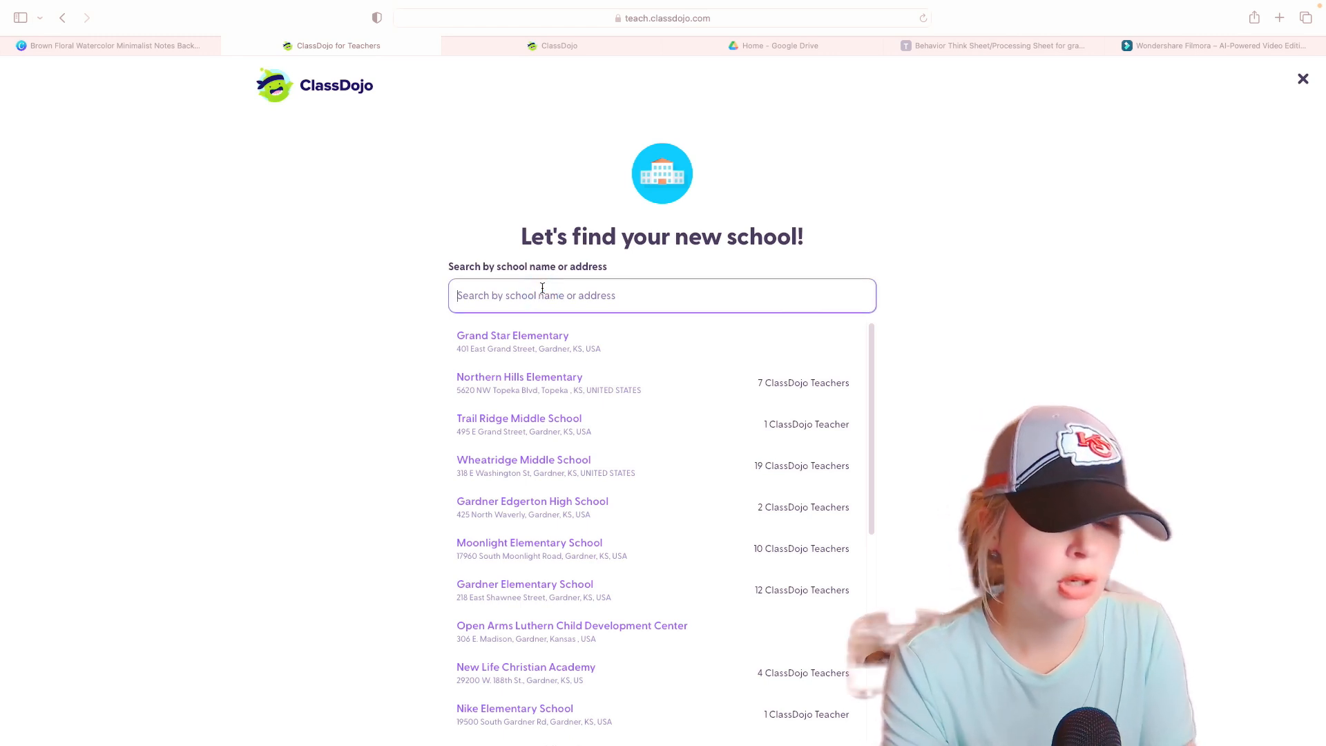
{"action": "type", "text": "A"}
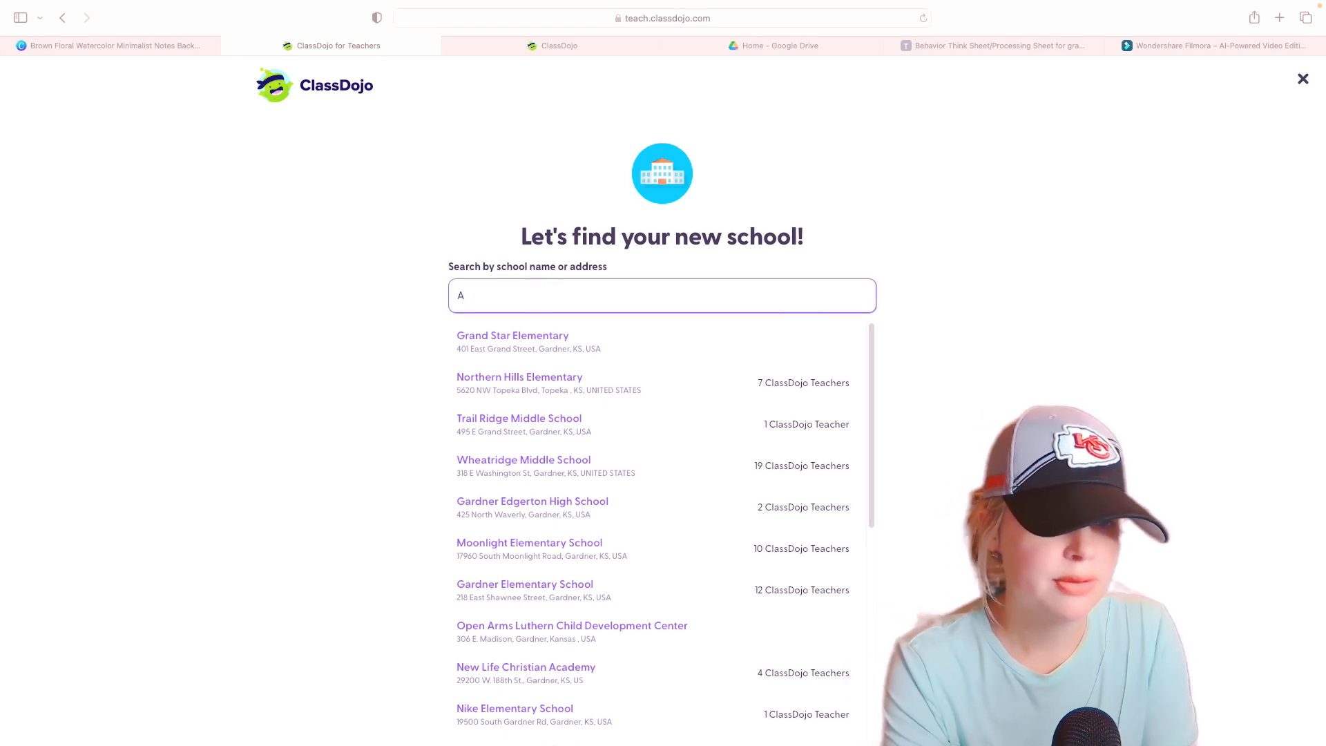
{"action": "type", "text": "u"}
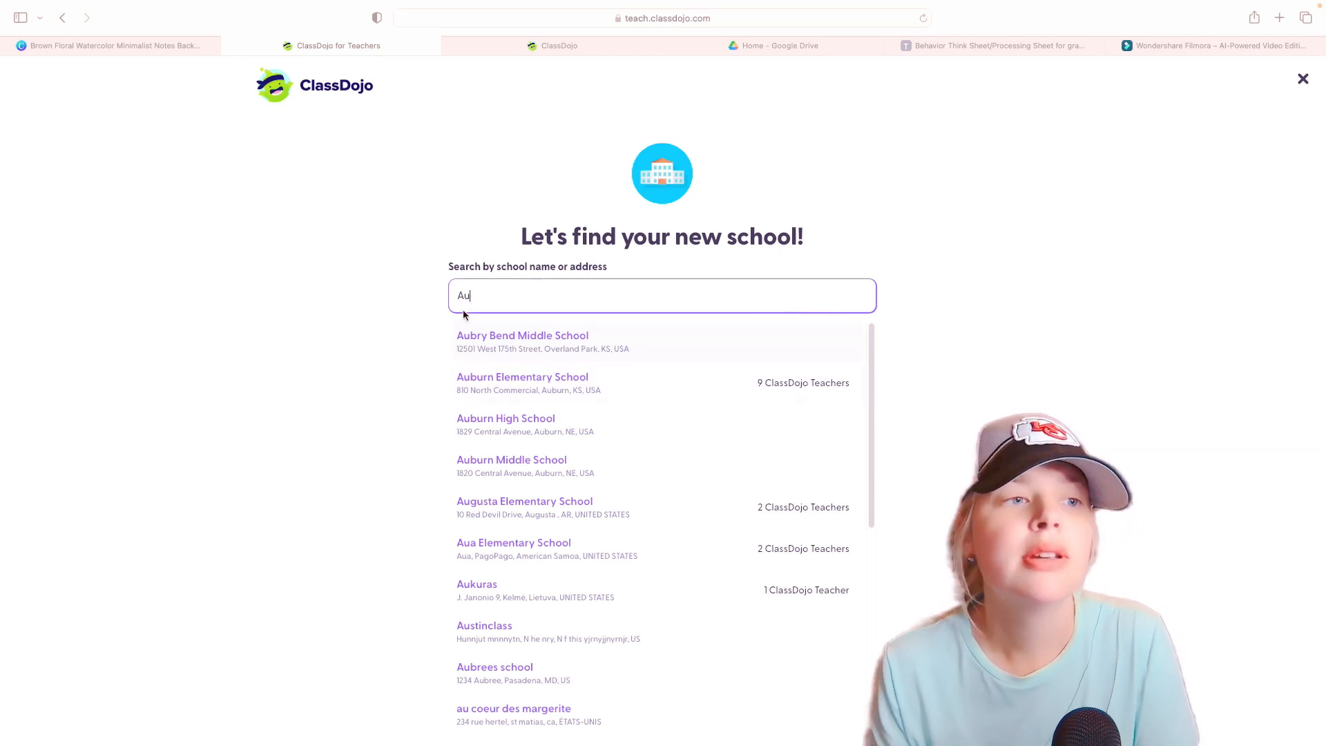
{"action": "left_click", "coordinate": [558, 297]}
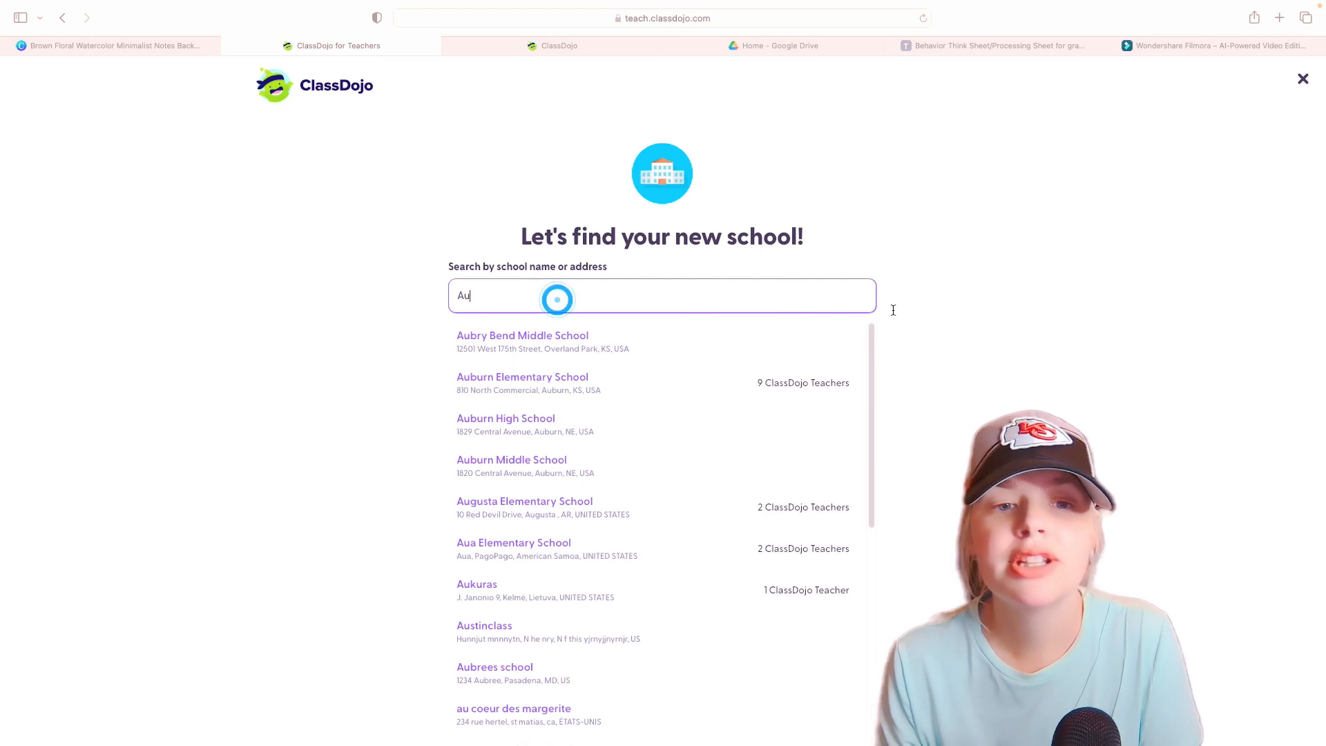
{"action": "left_click", "coordinate": [1302, 81]}
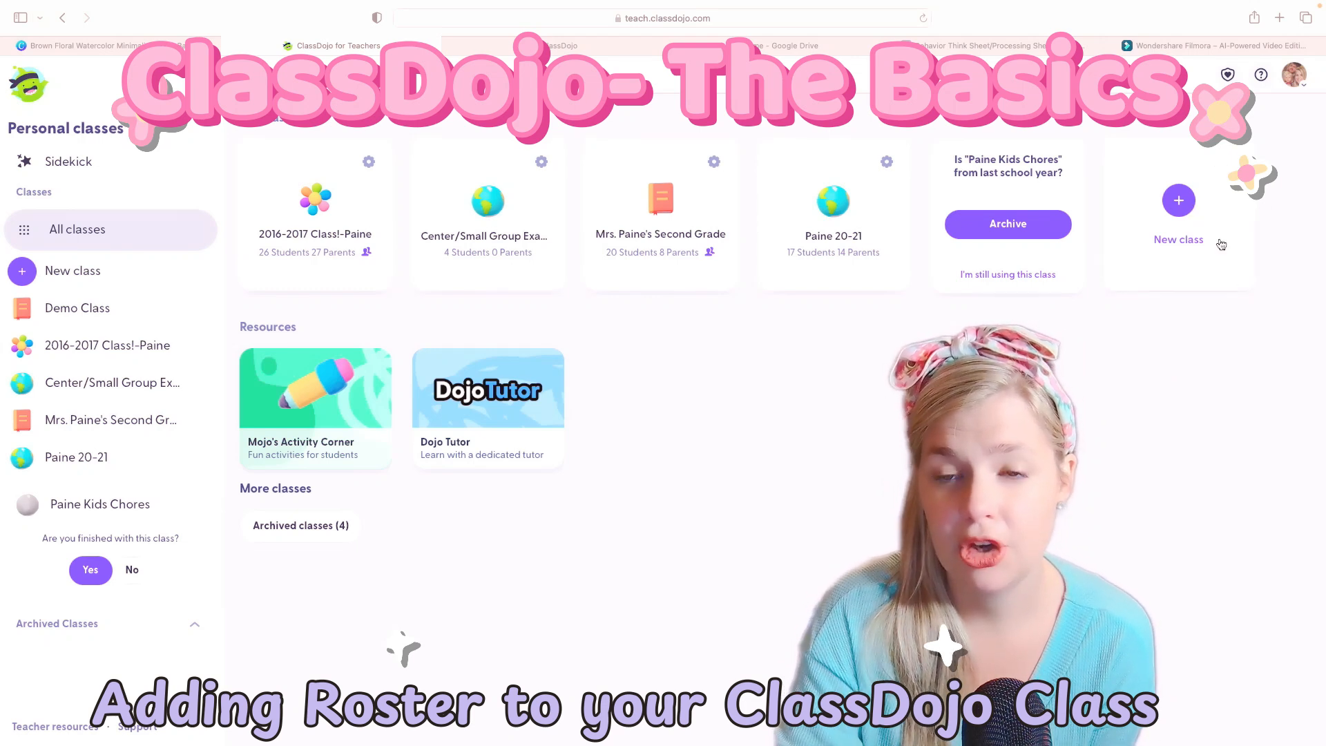
- Create a 2nd grade class named with the teacher's title and surname plus "Class 24-25", and decline inviting co-teachers
{"action": "left_click", "coordinate": [1178, 201]}
{"action": "left_click", "coordinate": [763, 413]}
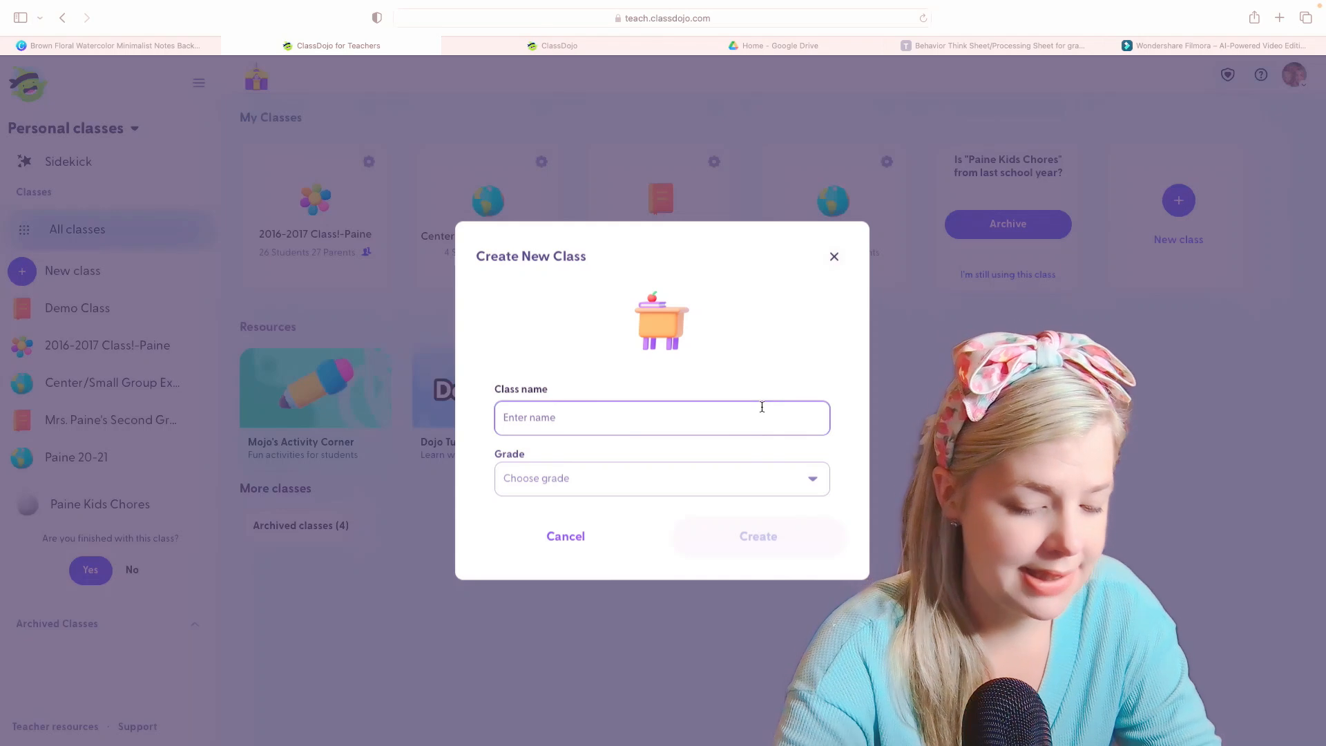
{"action": "type", "text": "Mrs"}
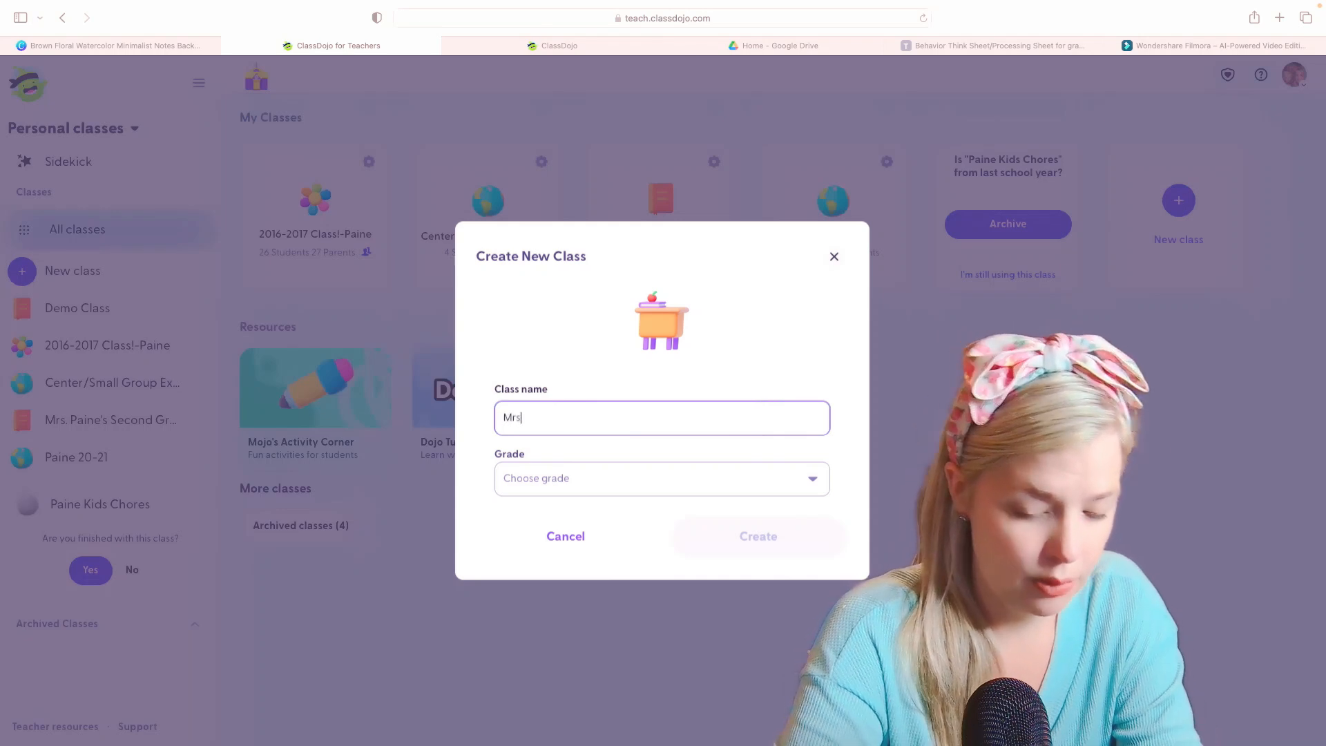
{"action": "type", "text": ".Paine"}
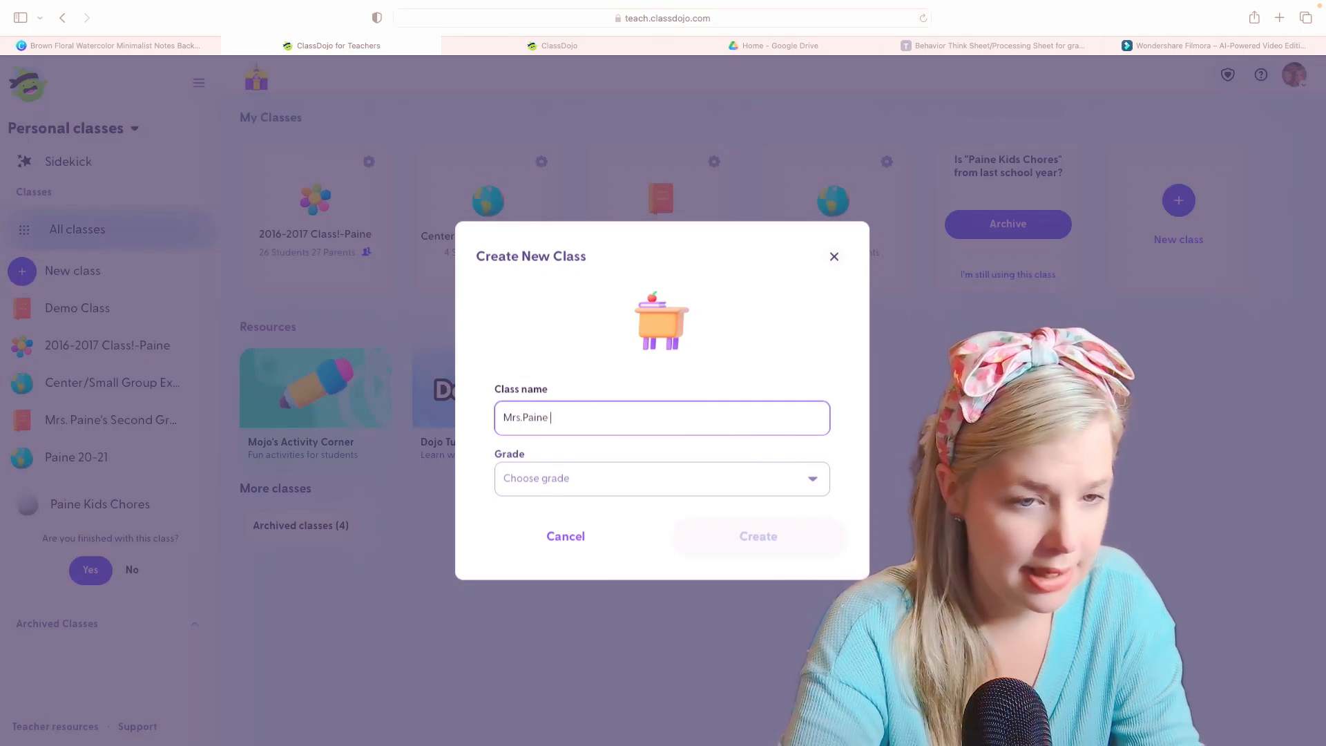
{"action": "type", "text": "'s Class "}
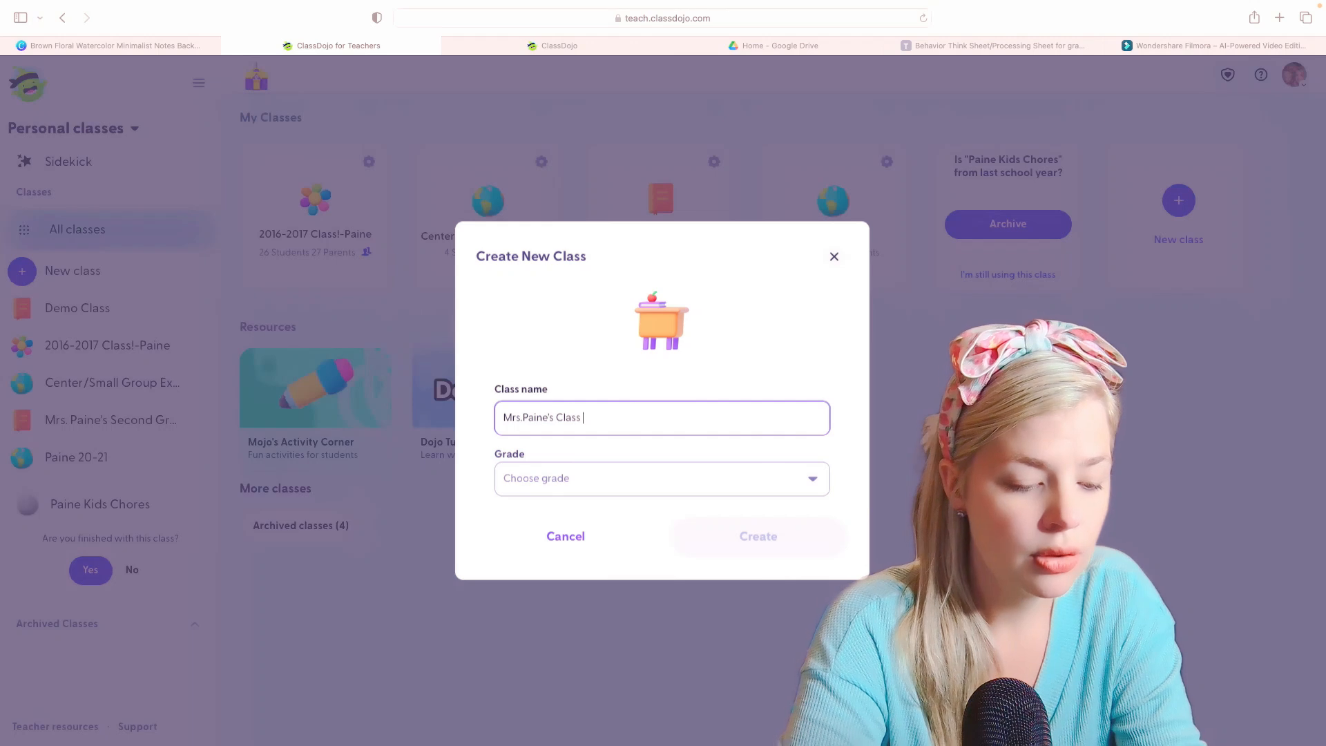
{"action": "type", "text": "24-25"}
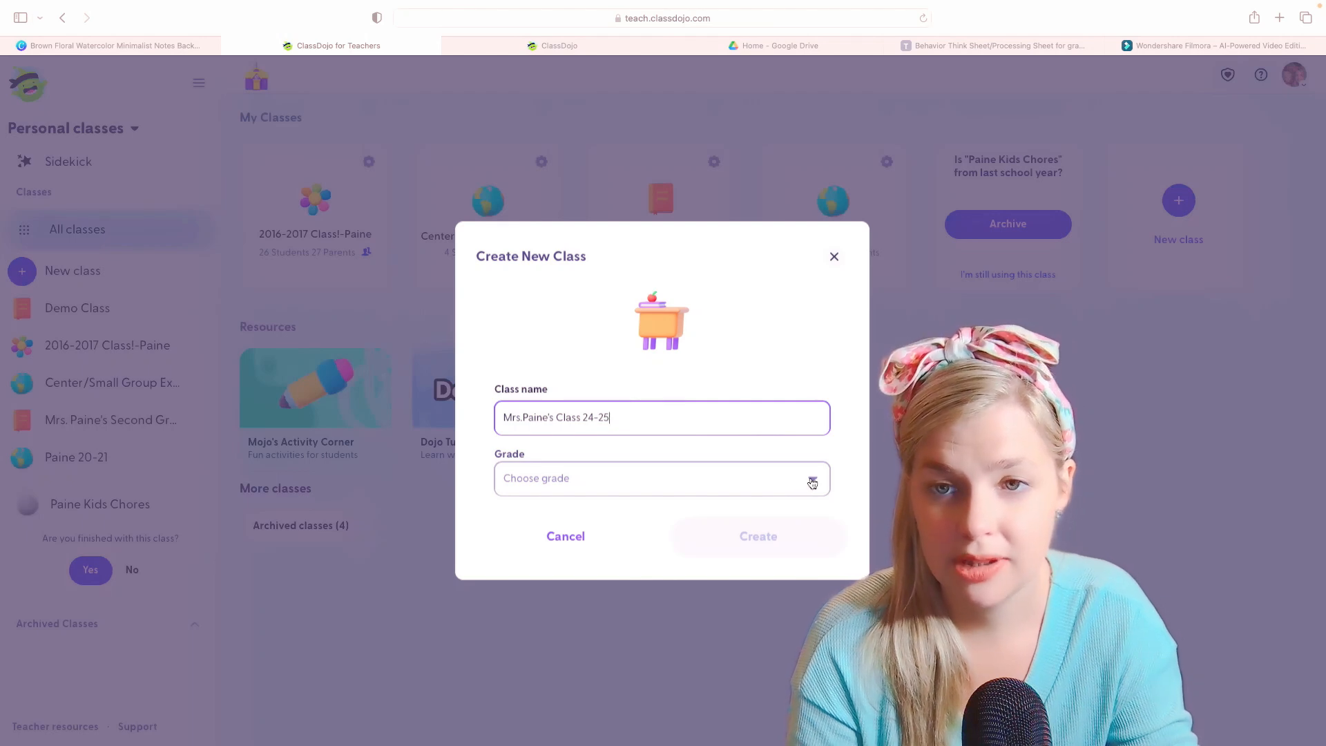
{"action": "left_click", "coordinate": [812, 480]}
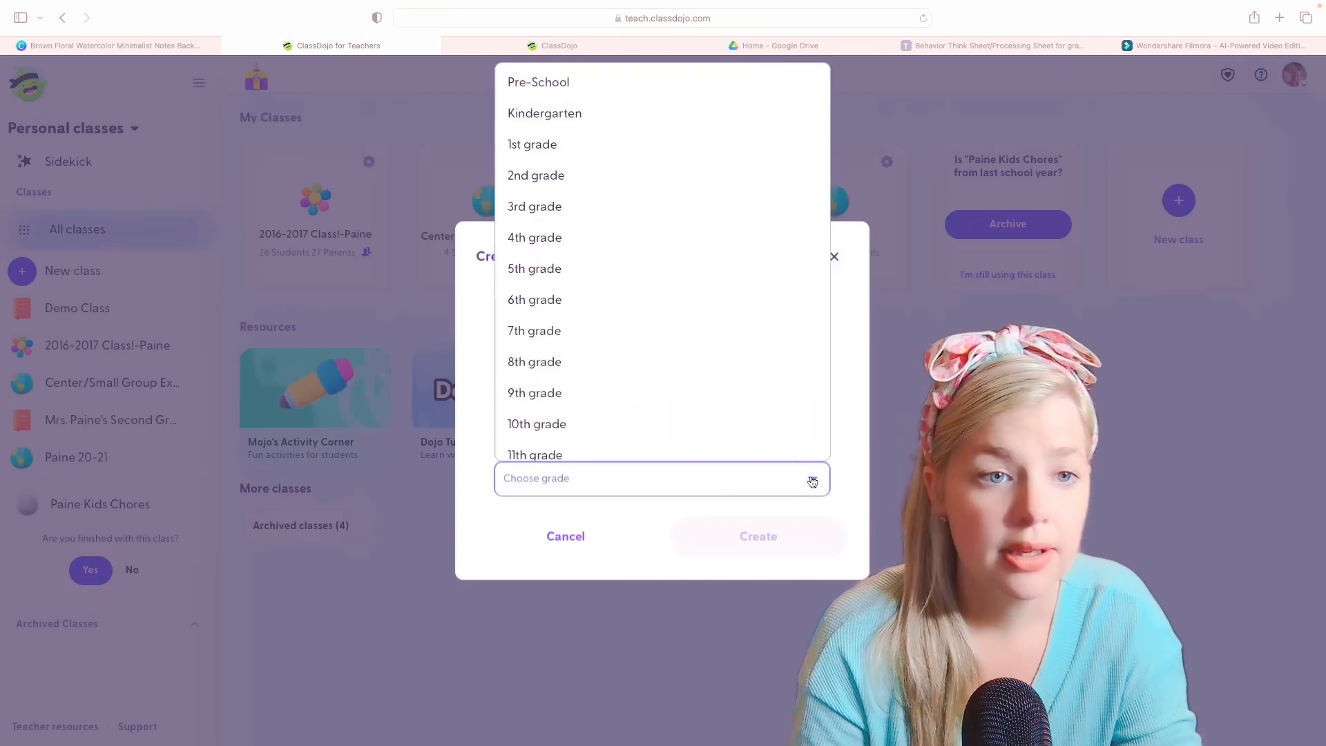
{"action": "left_click", "coordinate": [671, 177]}
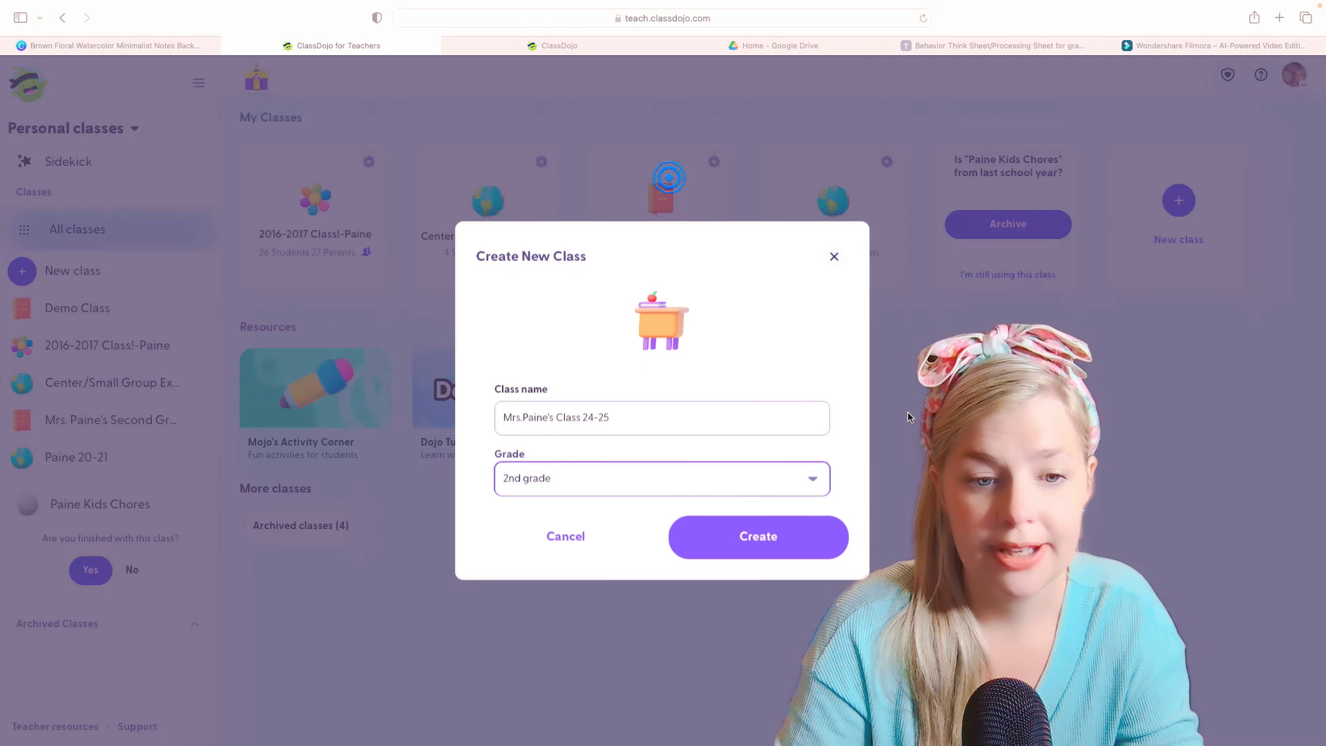
{"action": "left_click", "coordinate": [790, 535]}
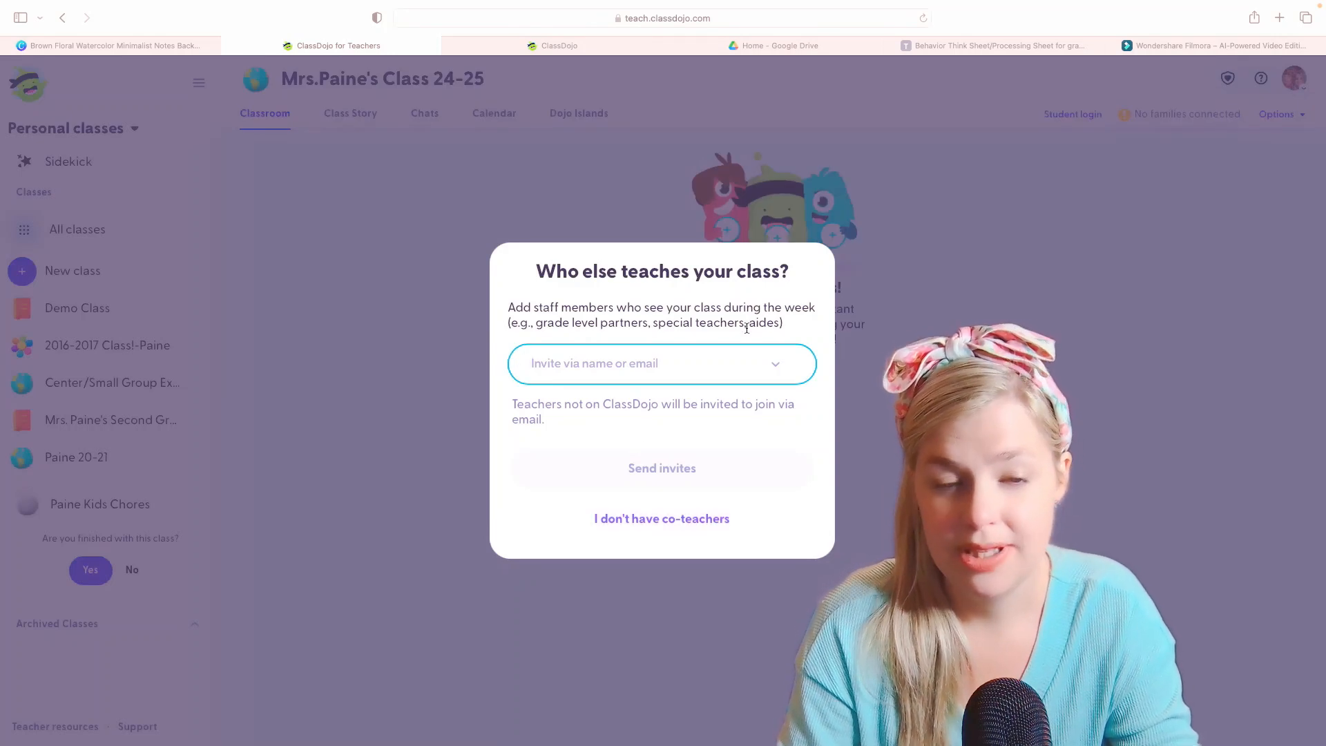
{"action": "left_click", "coordinate": [710, 523]}
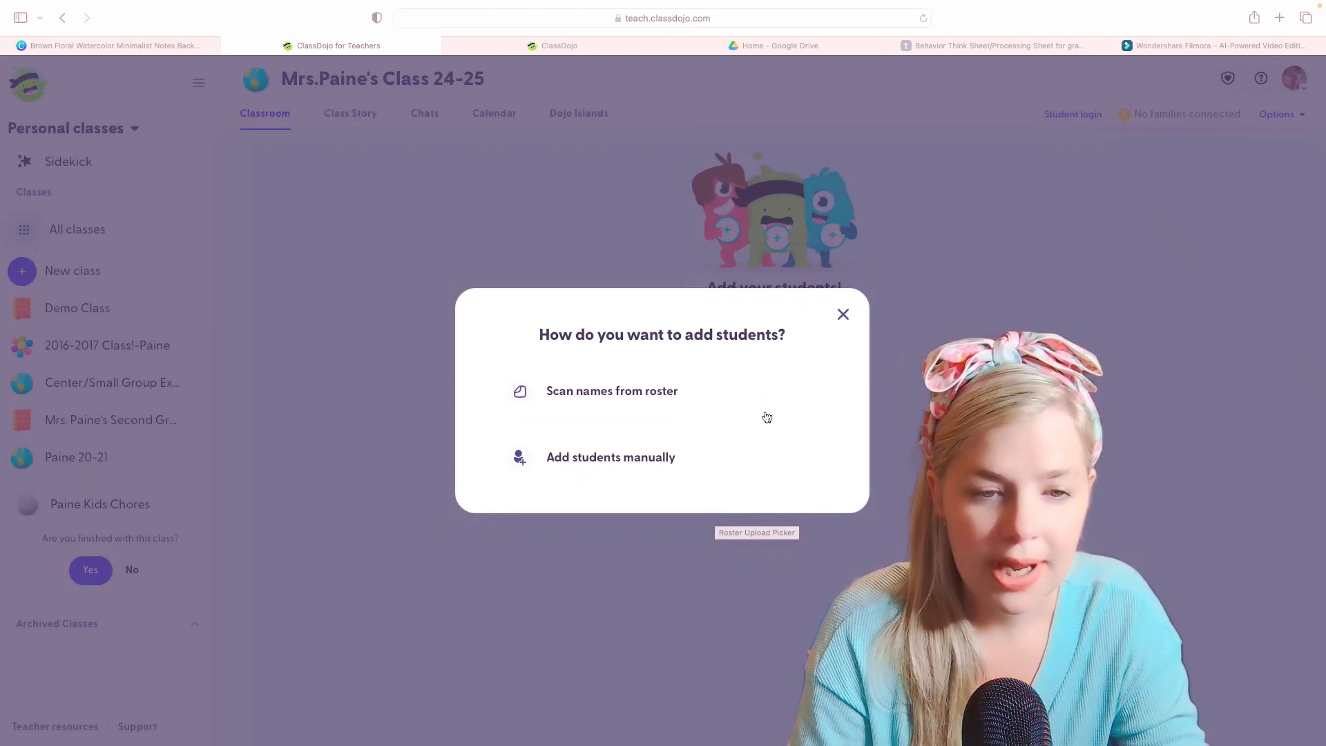
- Add three students to the new class manually, each by first name and last initial, and save the roster
{"action": "left_click", "coordinate": [660, 459]}
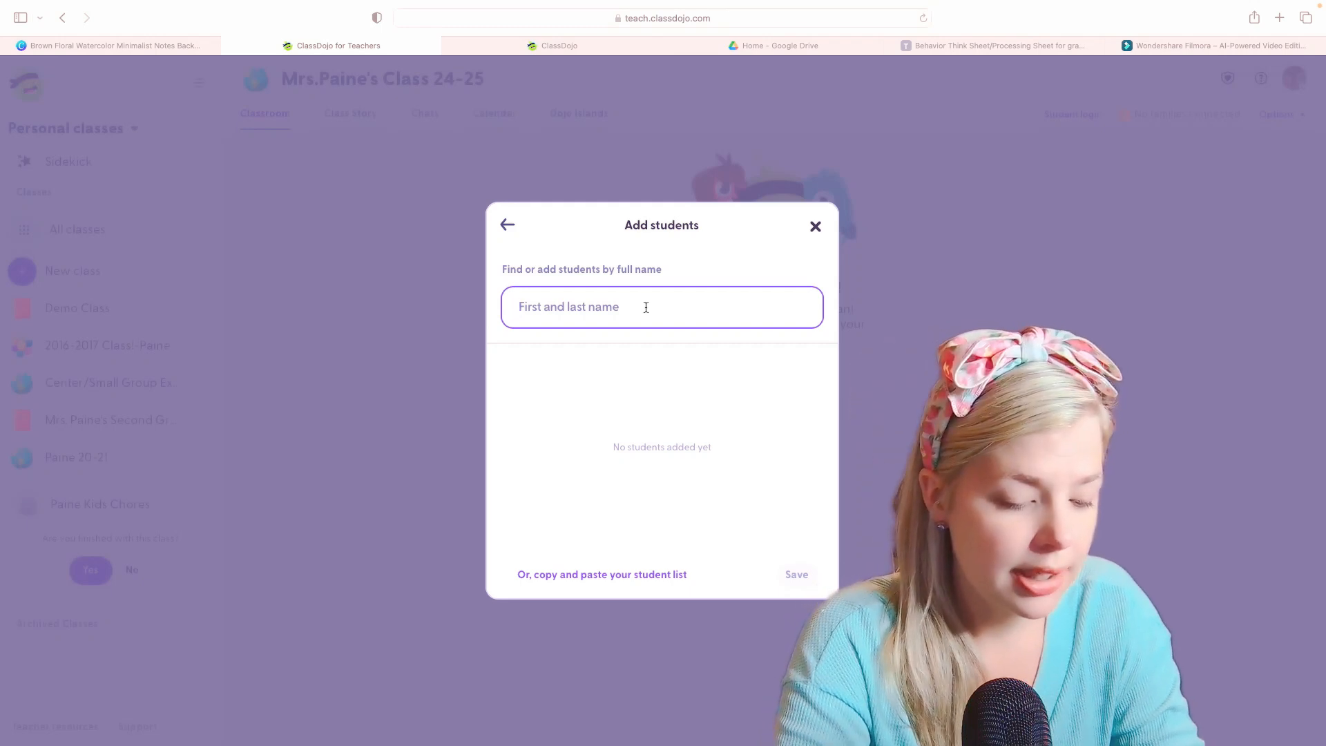
{"action": "type", "text": "Skyler P"}
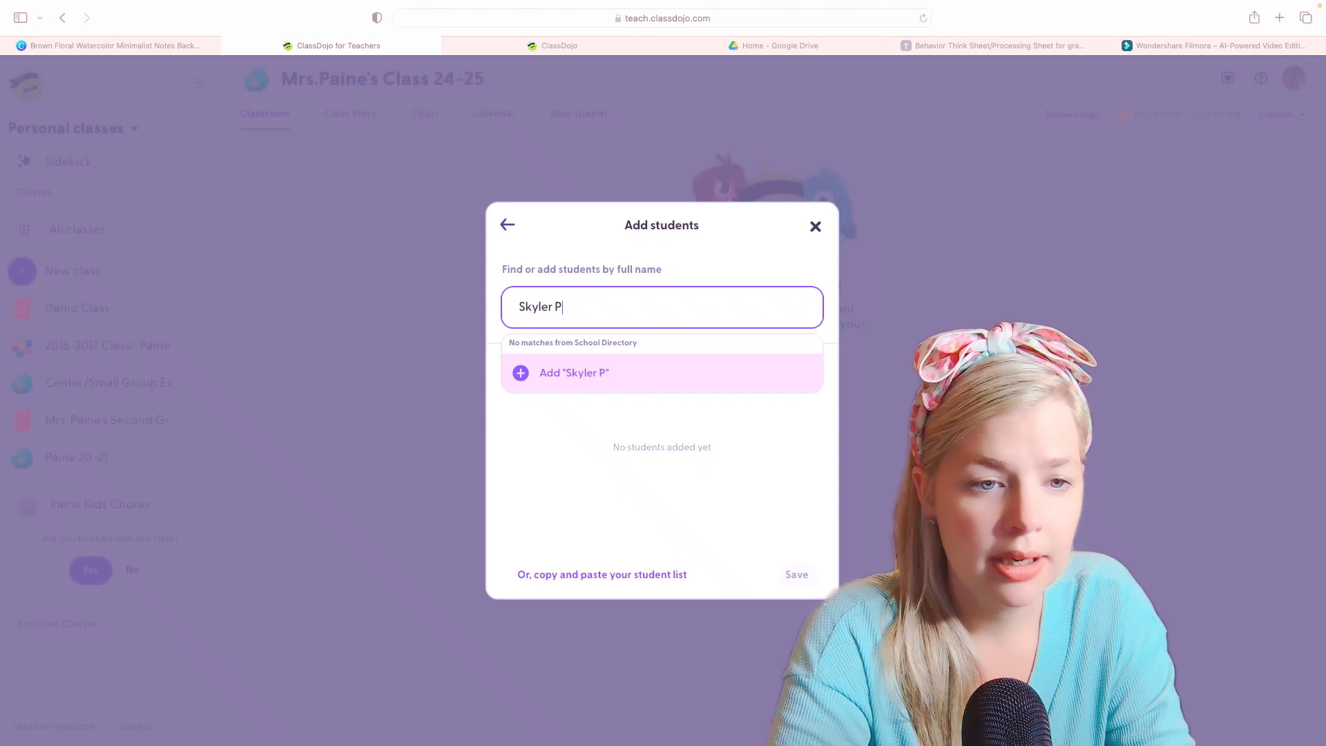
{"action": "left_click", "coordinate": [525, 374]}
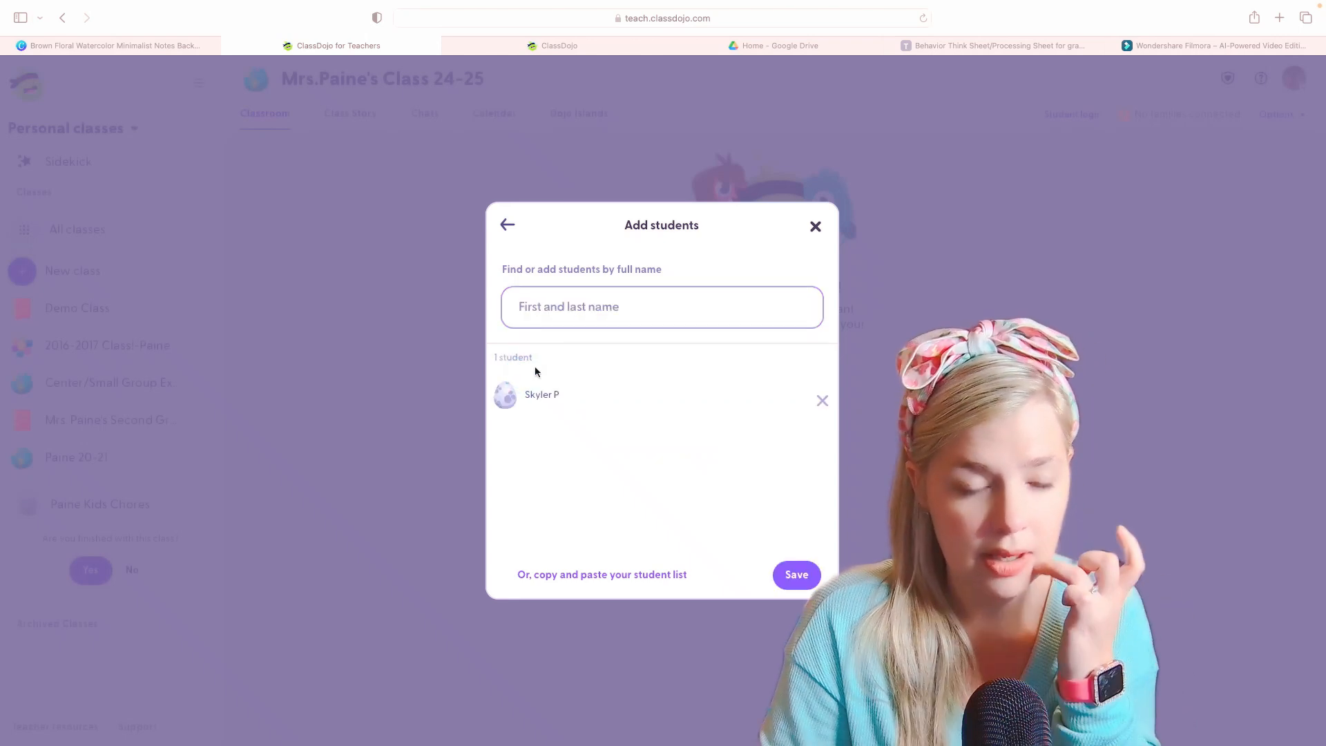
{"action": "left_click", "coordinate": [603, 310]}
{"action": "type", "text": "Oli P"}
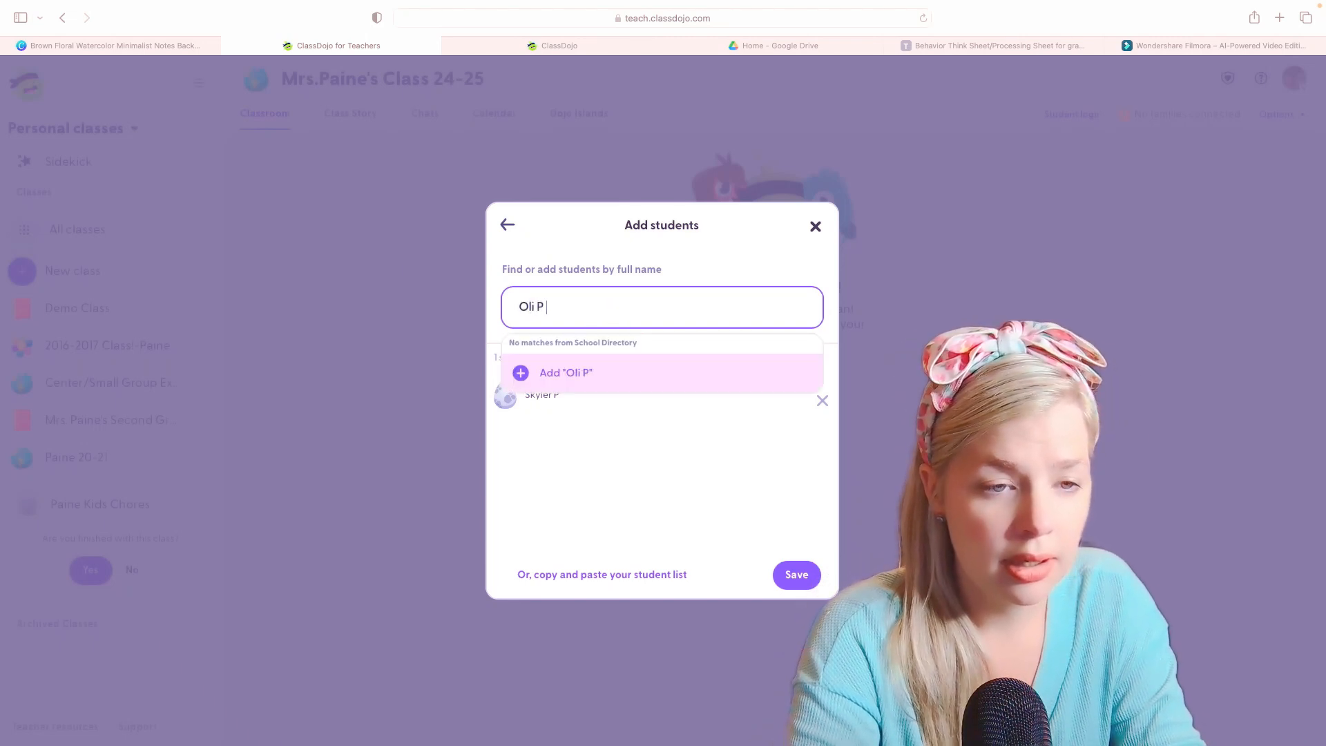
{"action": "left_click", "coordinate": [520, 373]}
{"action": "left_click", "coordinate": [598, 313]}
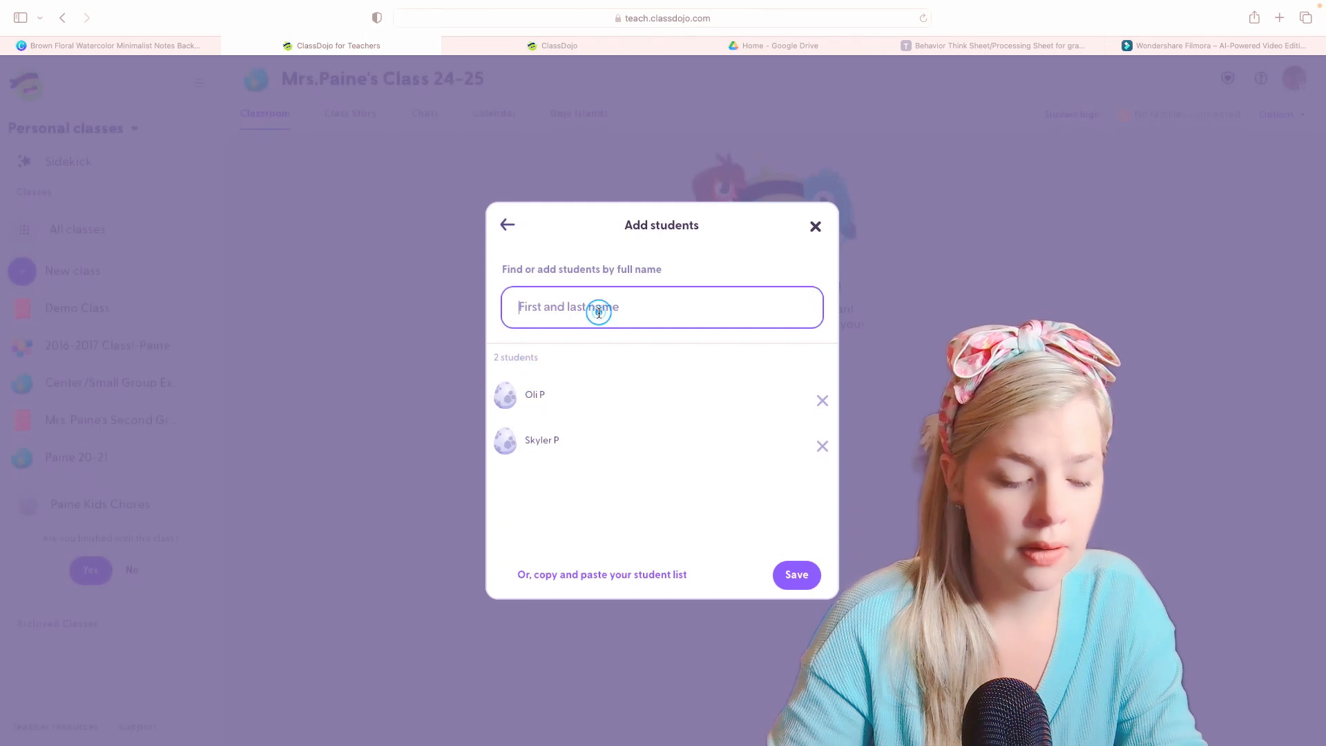
{"action": "type", "text": "Darla P"}
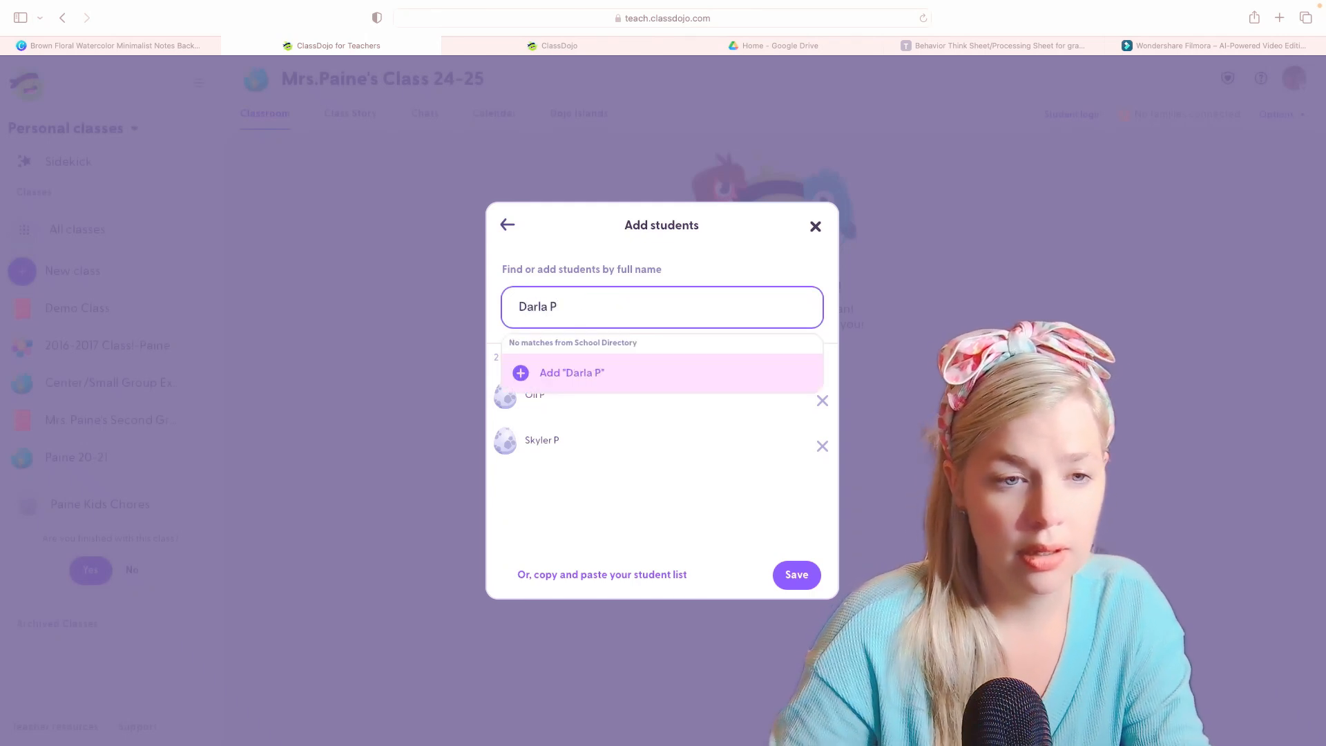
{"action": "left_click", "coordinate": [521, 373]}
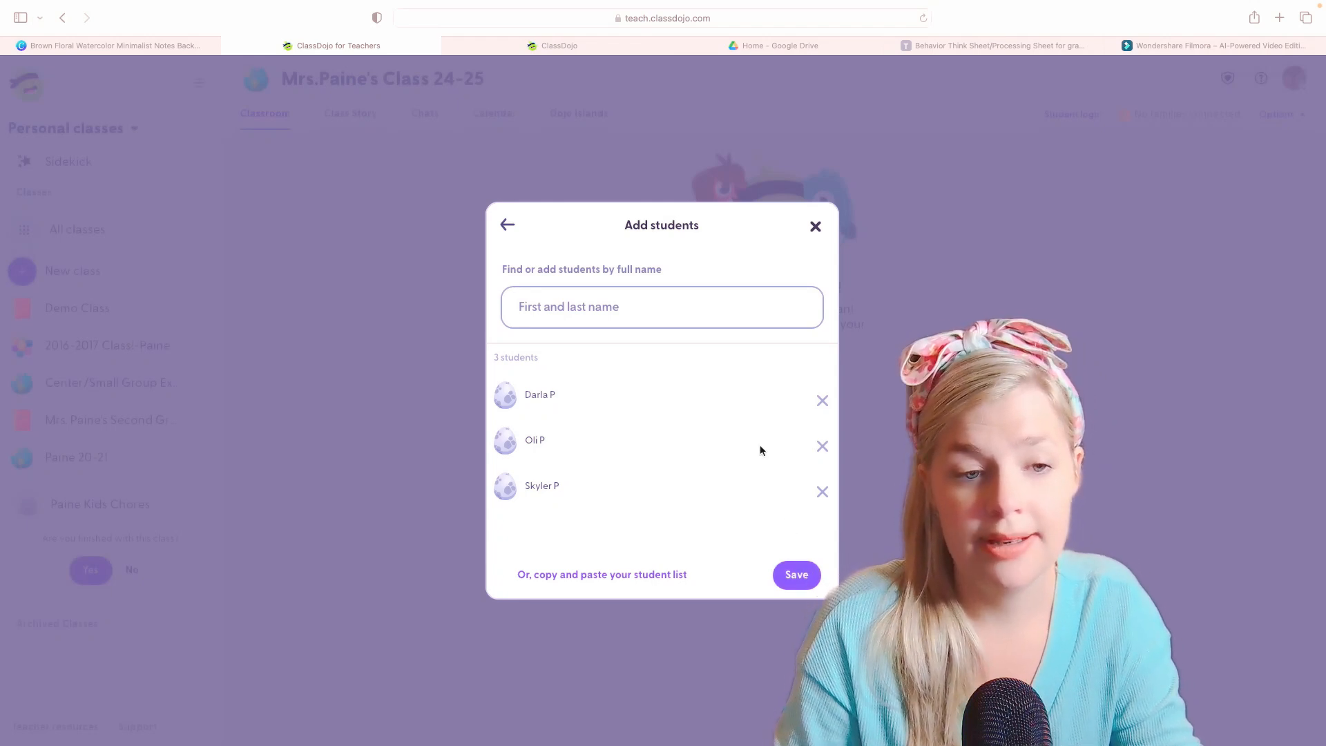
{"action": "left_click", "coordinate": [549, 301]}
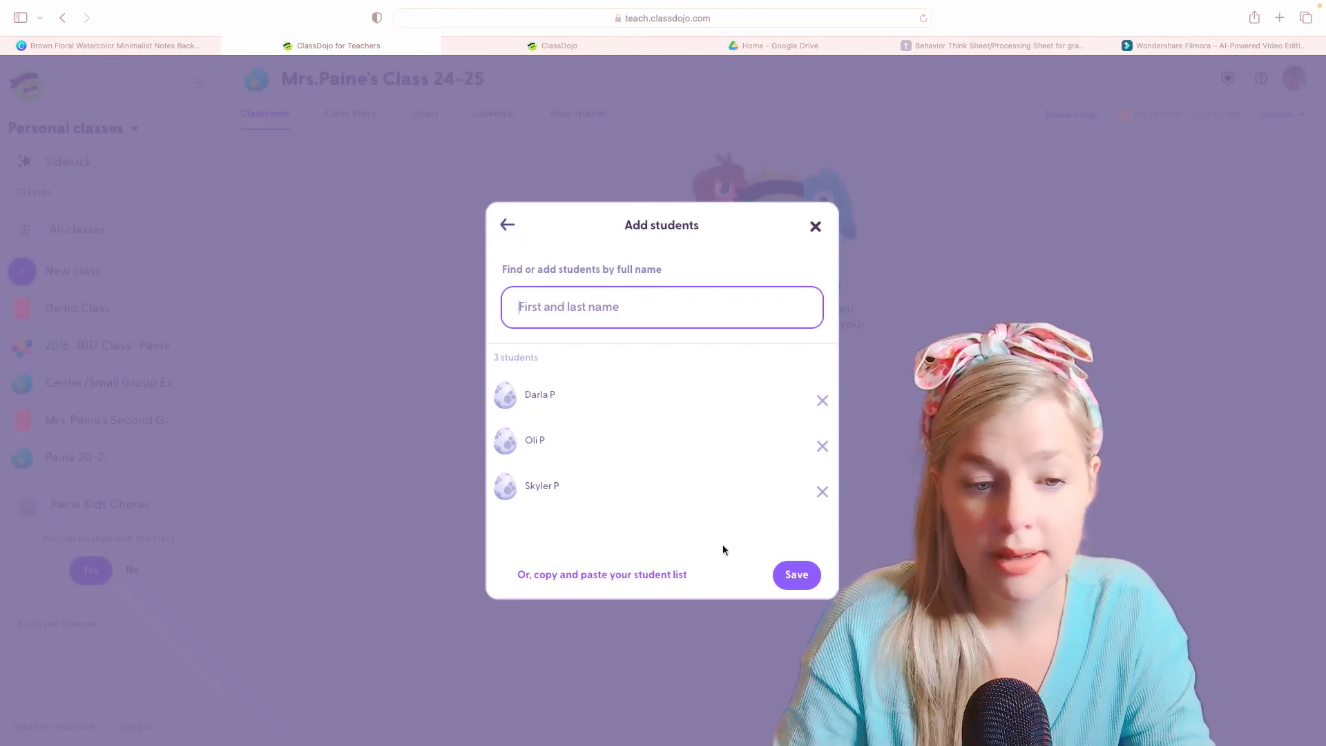
{"action": "left_click", "coordinate": [799, 577]}
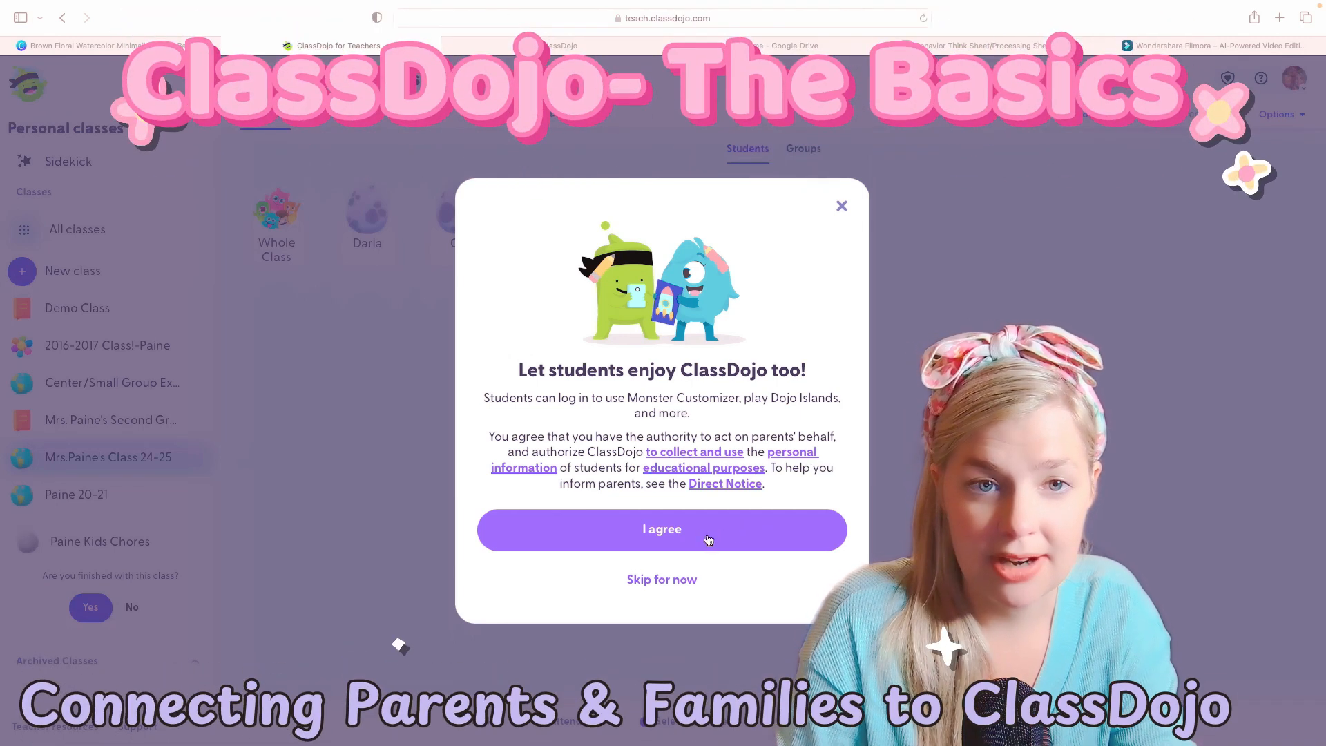
- Agree to the student access terms and enter a phone number for the first student's parent in the family invitations
{"action": "left_click", "coordinate": [712, 530]}
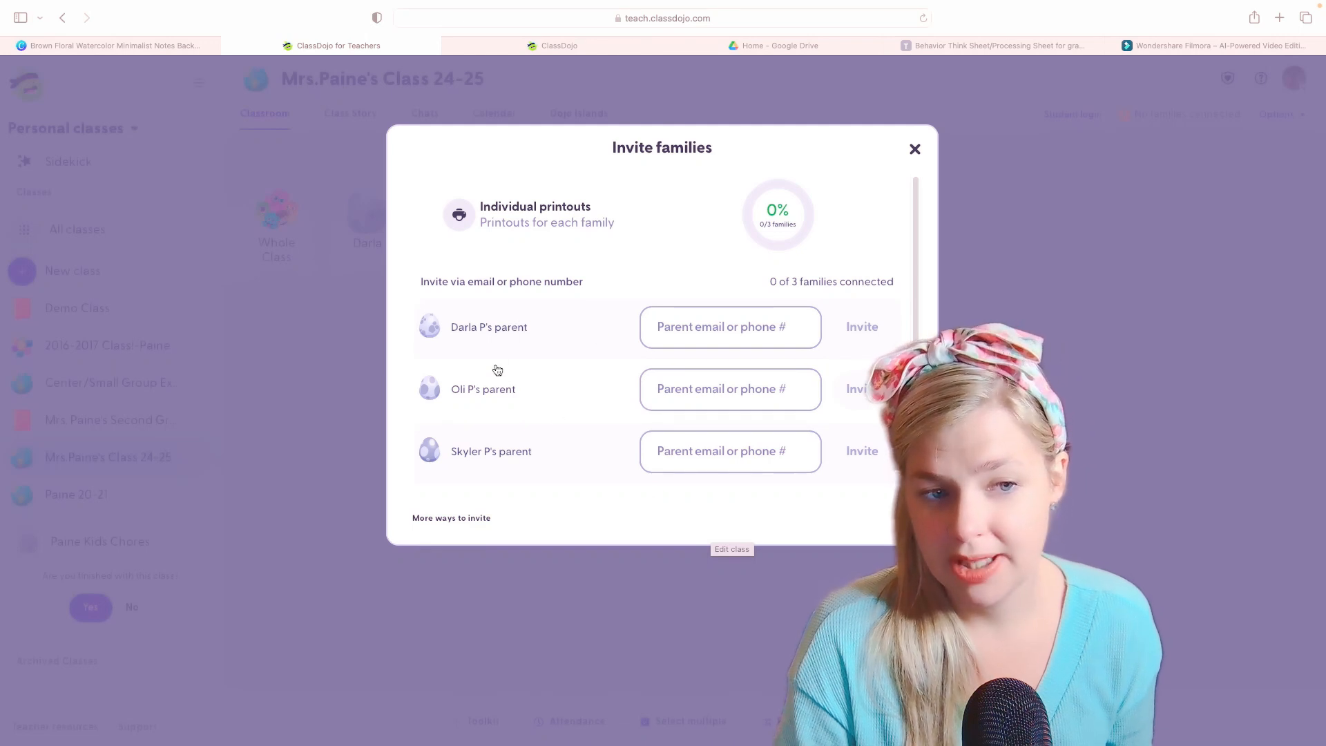
{"action": "left_click", "coordinate": [711, 328]}
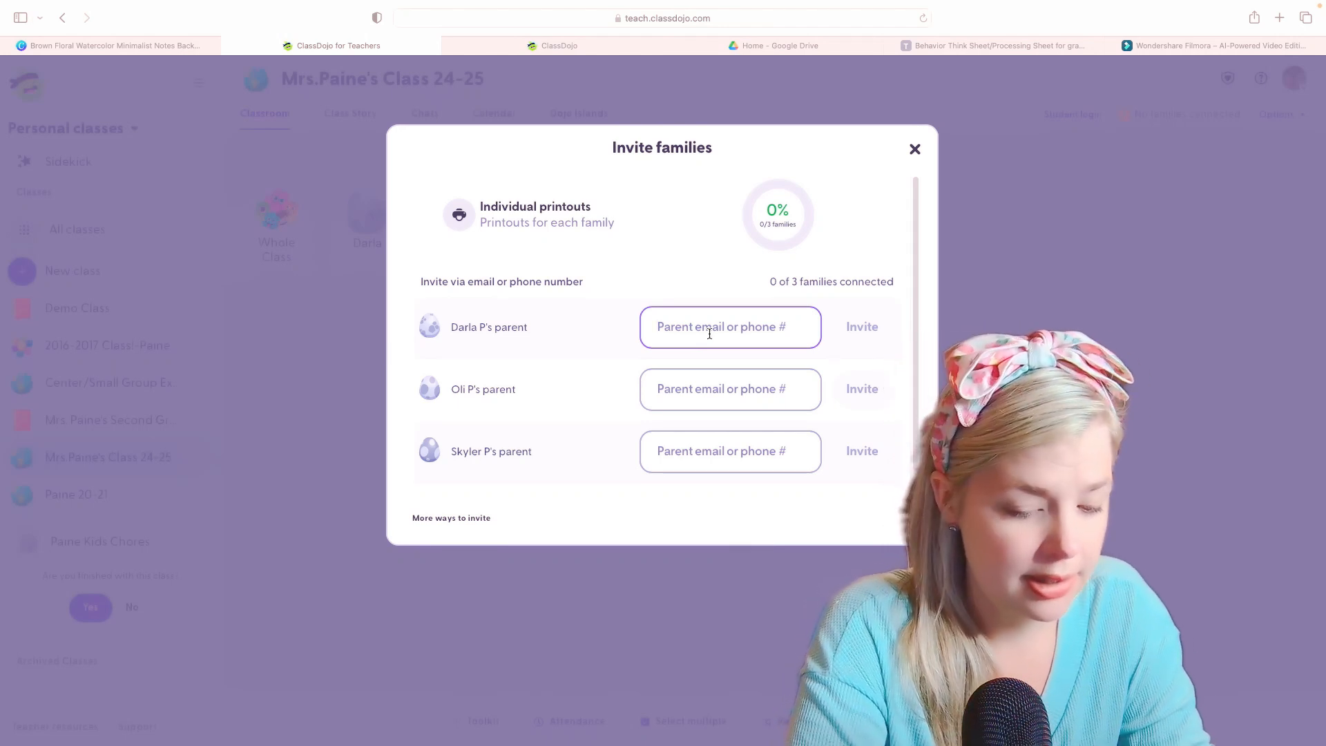
{"action": "type", "text": "999999999"}
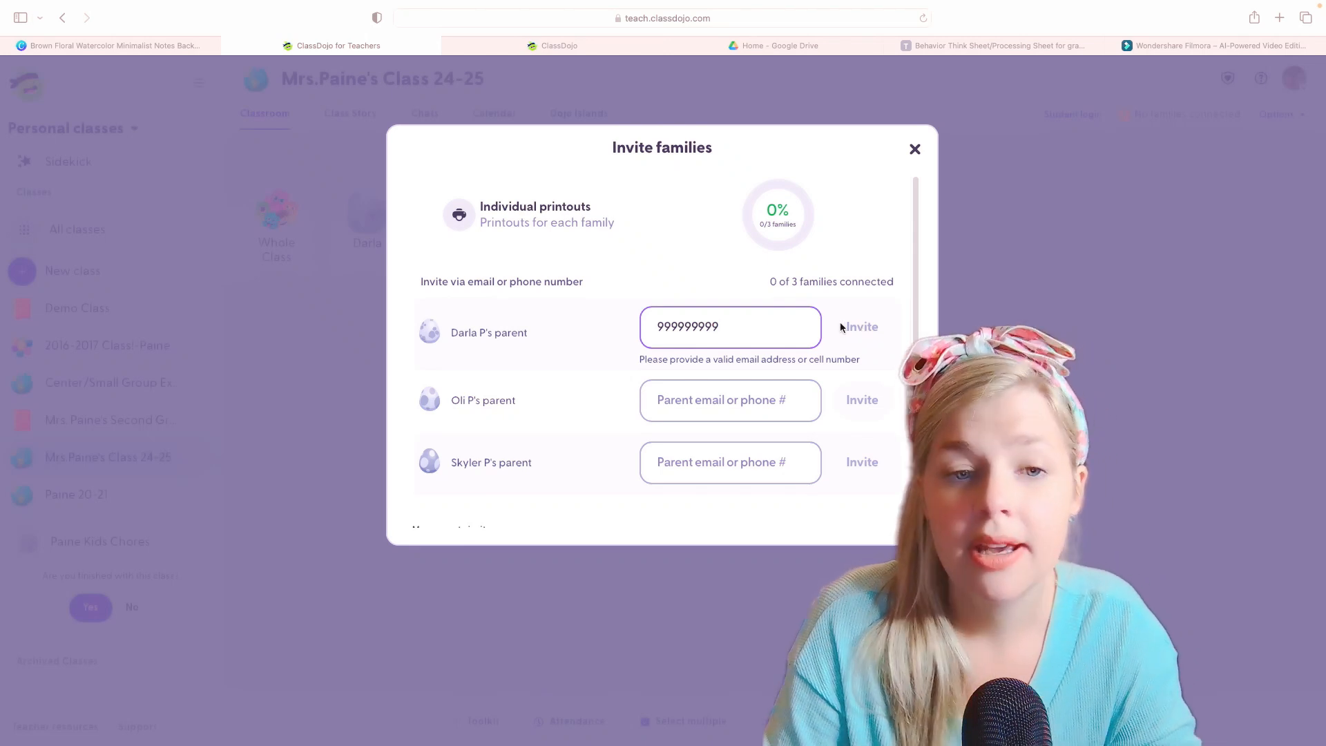
- Open the individual printouts for inviting families and view the available languages, keeping English (US)
{"action": "left_click", "coordinate": [517, 212]}
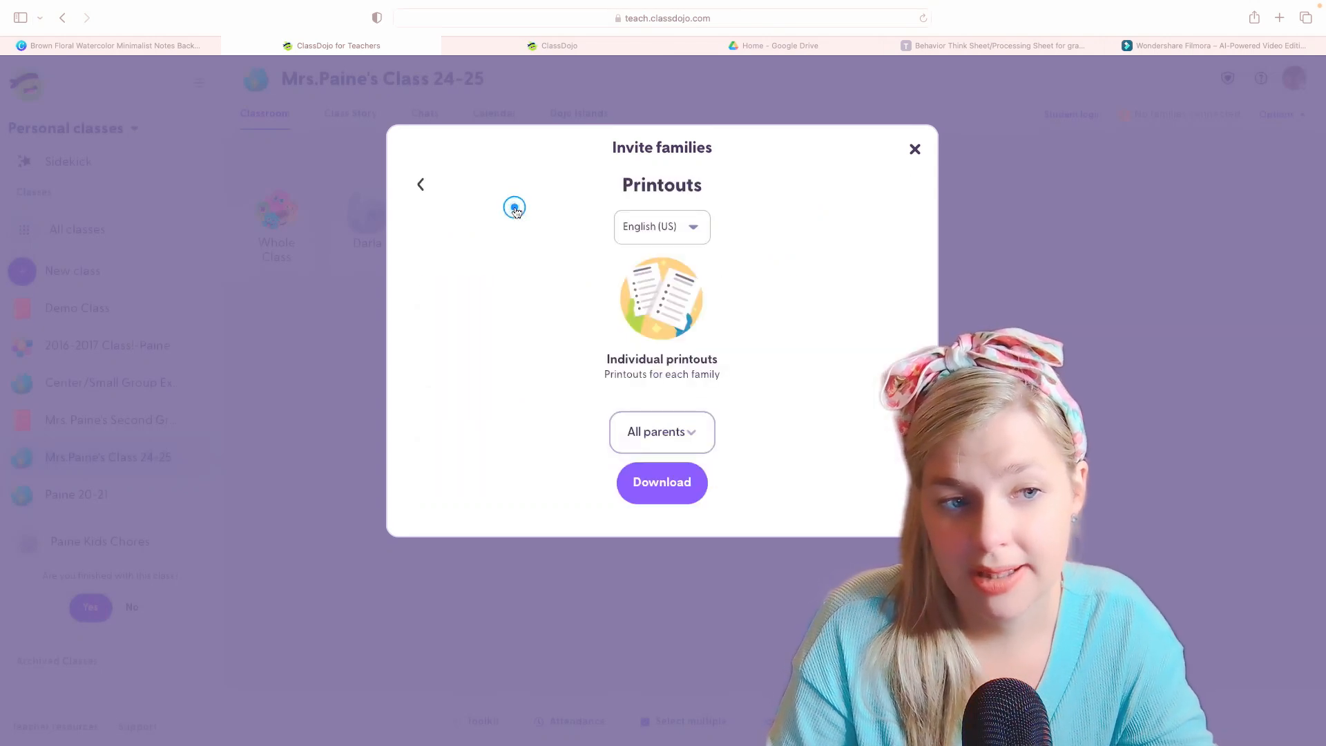
{"action": "left_click", "coordinate": [691, 234]}
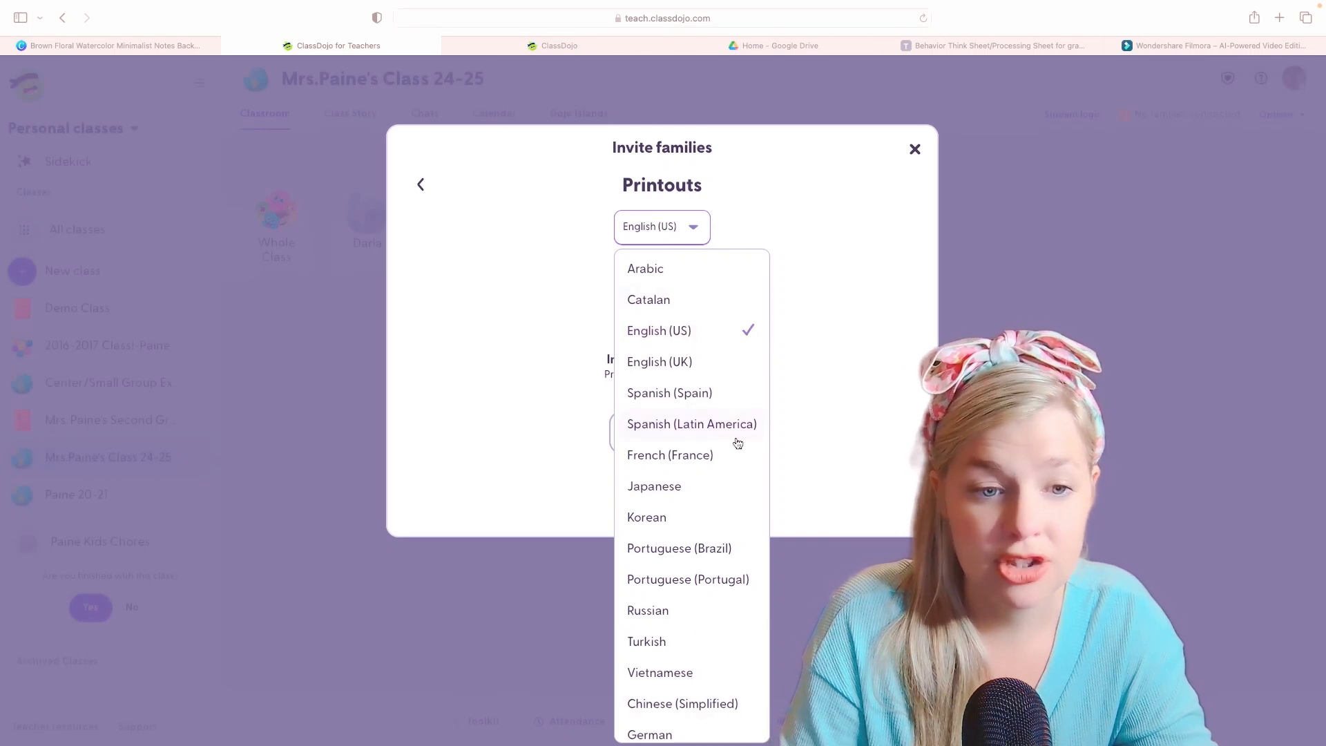
{"action": "left_click", "coordinate": [703, 228]}
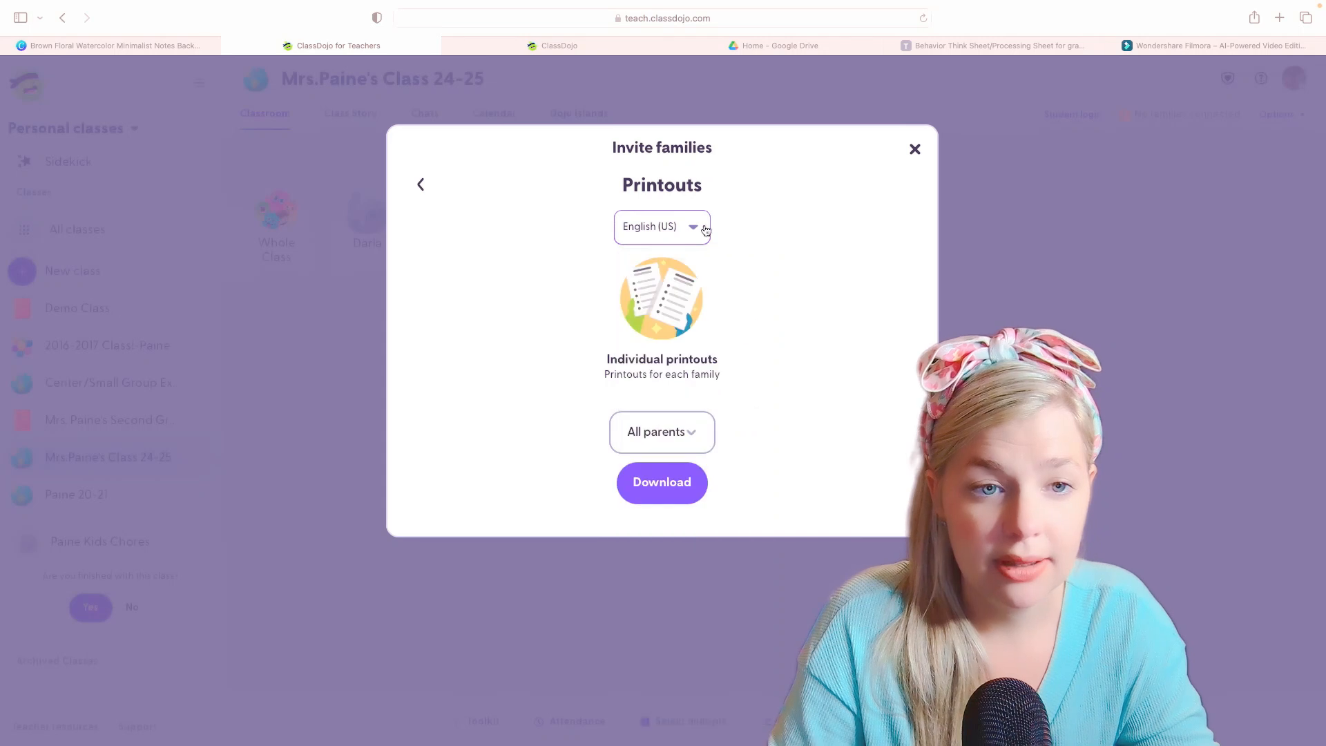
- Generate the individual English printouts for all parents and read through the first family's invitation page with its QR code and joining instructions
{"action": "left_click", "coordinate": [694, 433]}
{"action": "left_click", "coordinate": [696, 434]}
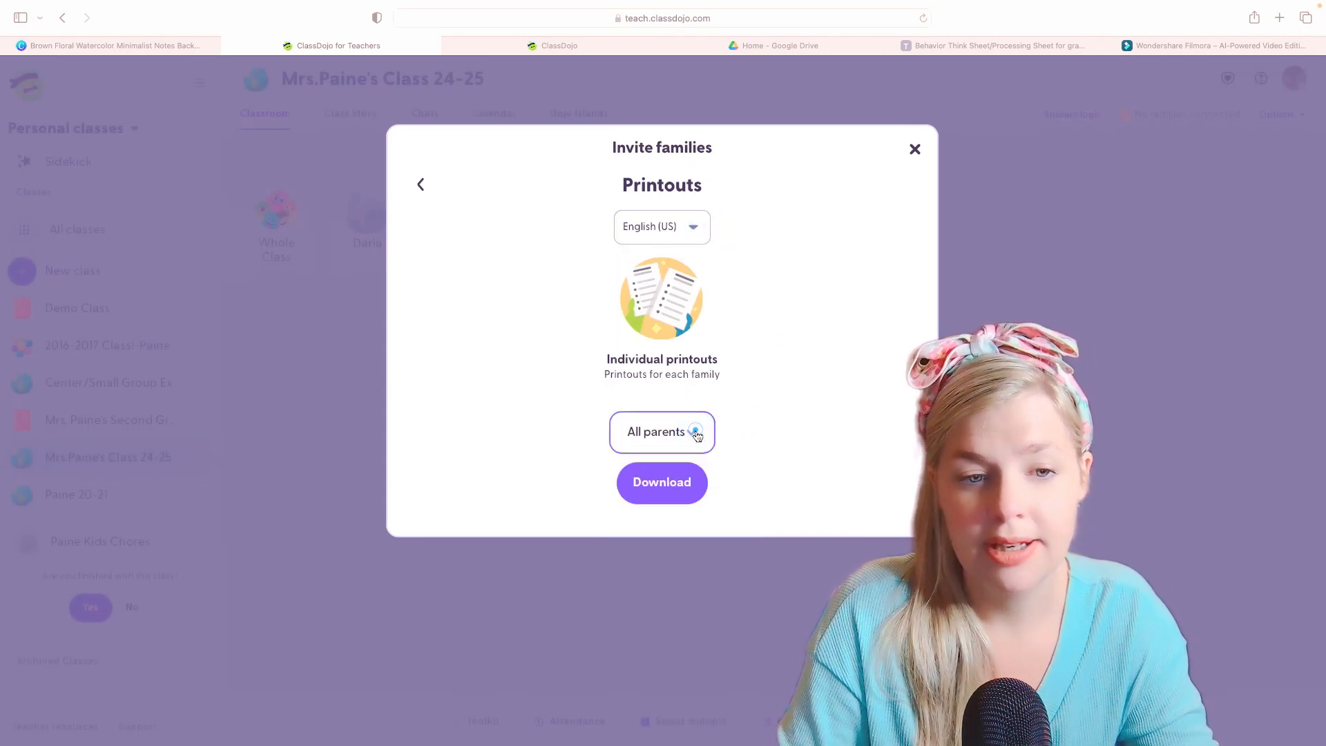
{"action": "left_click", "coordinate": [667, 487]}
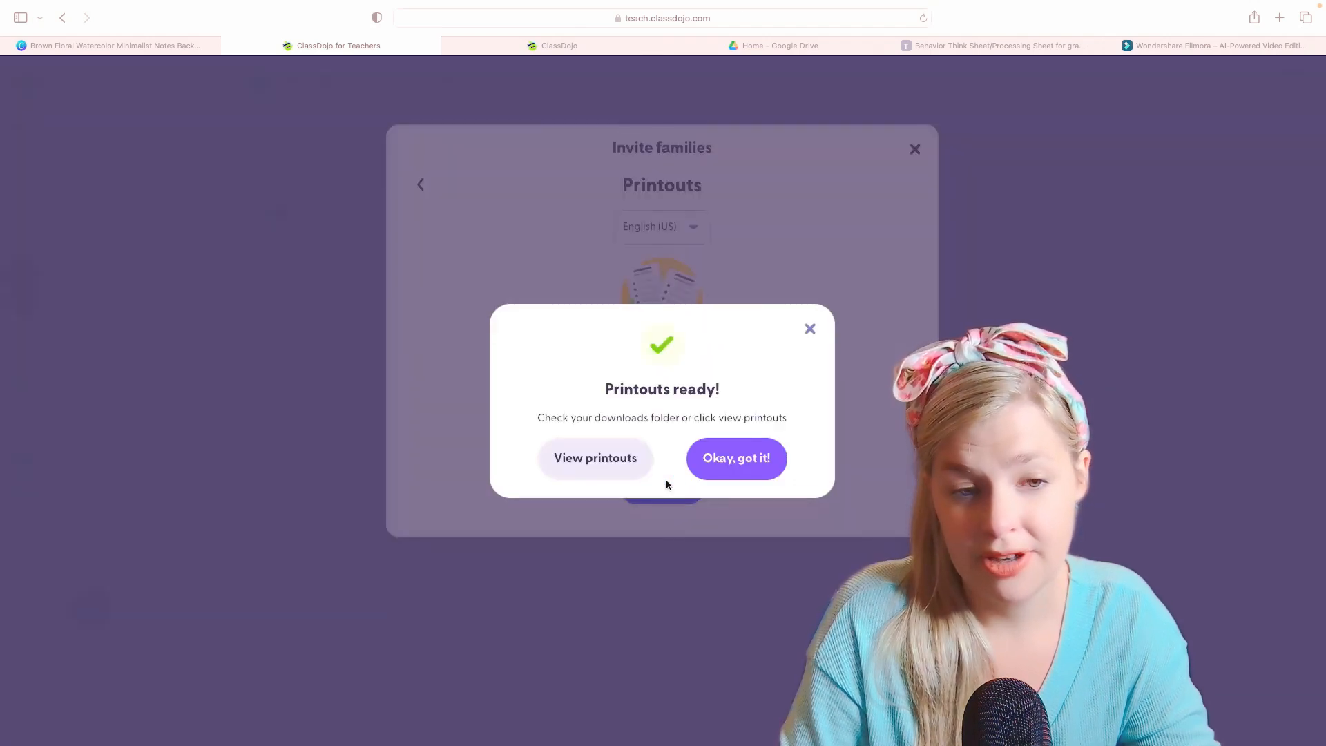
{"action": "left_click", "coordinate": [619, 459]}
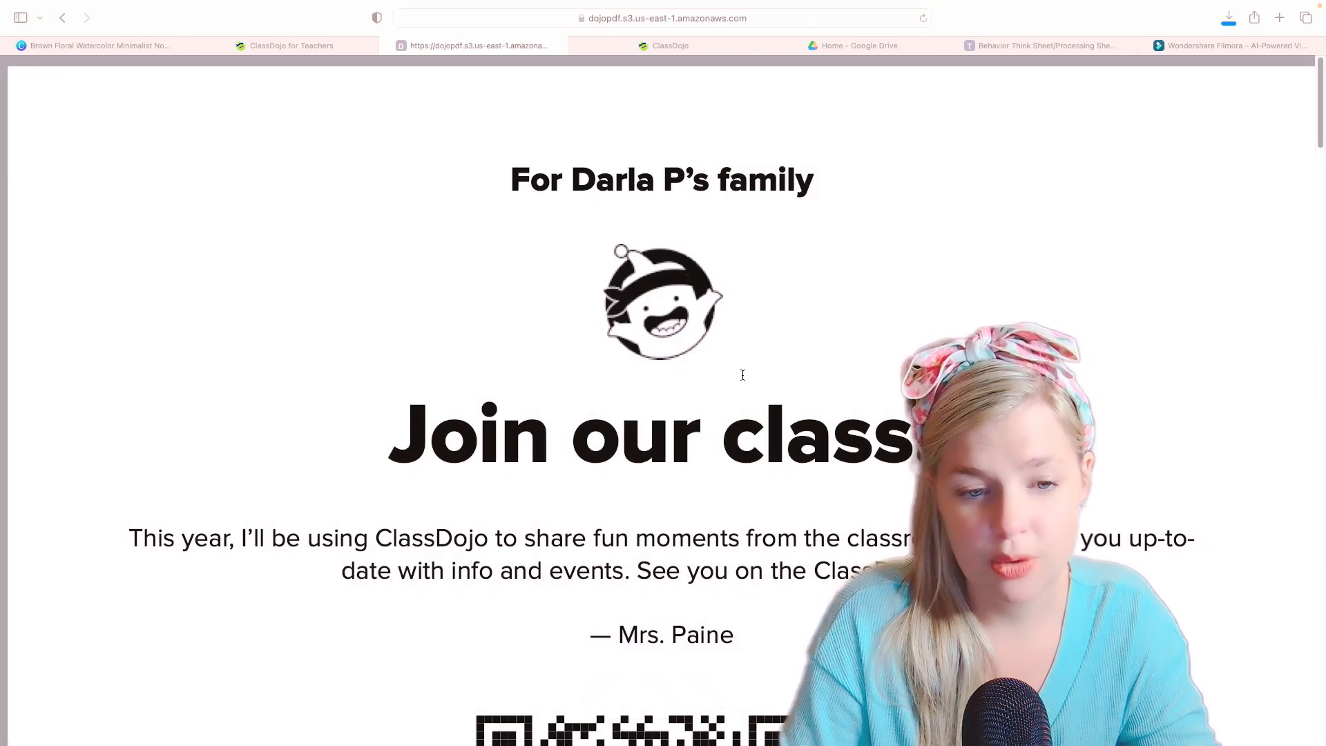
{"action": "scroll", "coordinate": [742, 376], "scroll_direction": "down", "scroll_amount": 3}
{"action": "scroll", "coordinate": [744, 389], "scroll_direction": "down", "scroll_amount": 8}
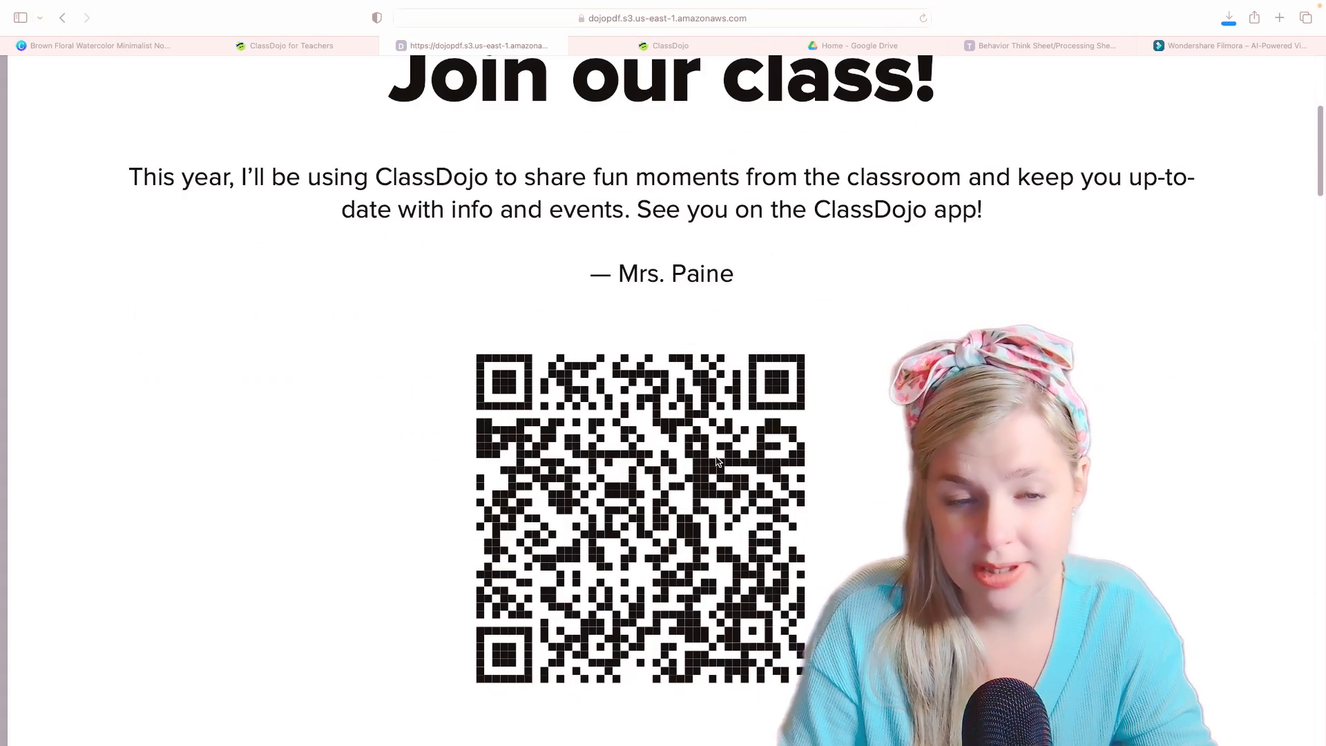
{"action": "scroll", "coordinate": [716, 459], "scroll_direction": "down", "scroll_amount": 18}
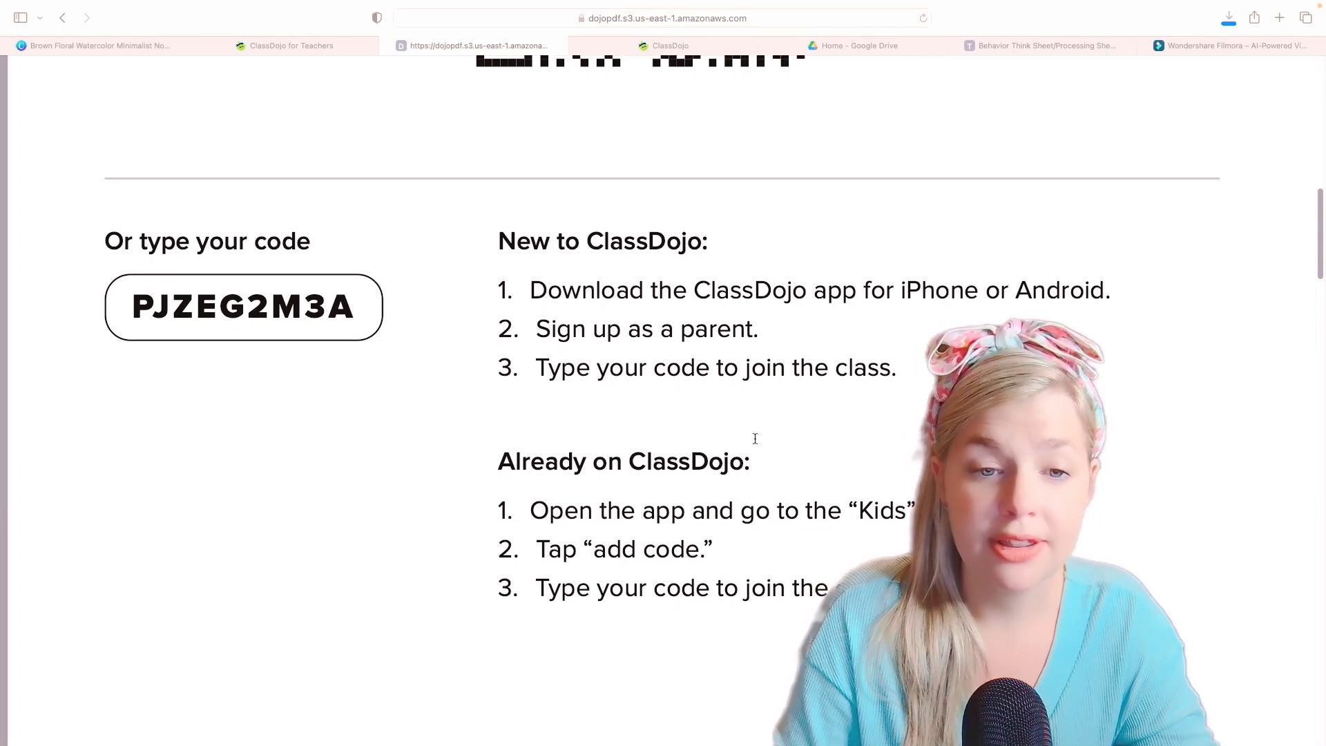
{"action": "scroll", "coordinate": [754, 439], "scroll_direction": "down", "scroll_amount": 1}
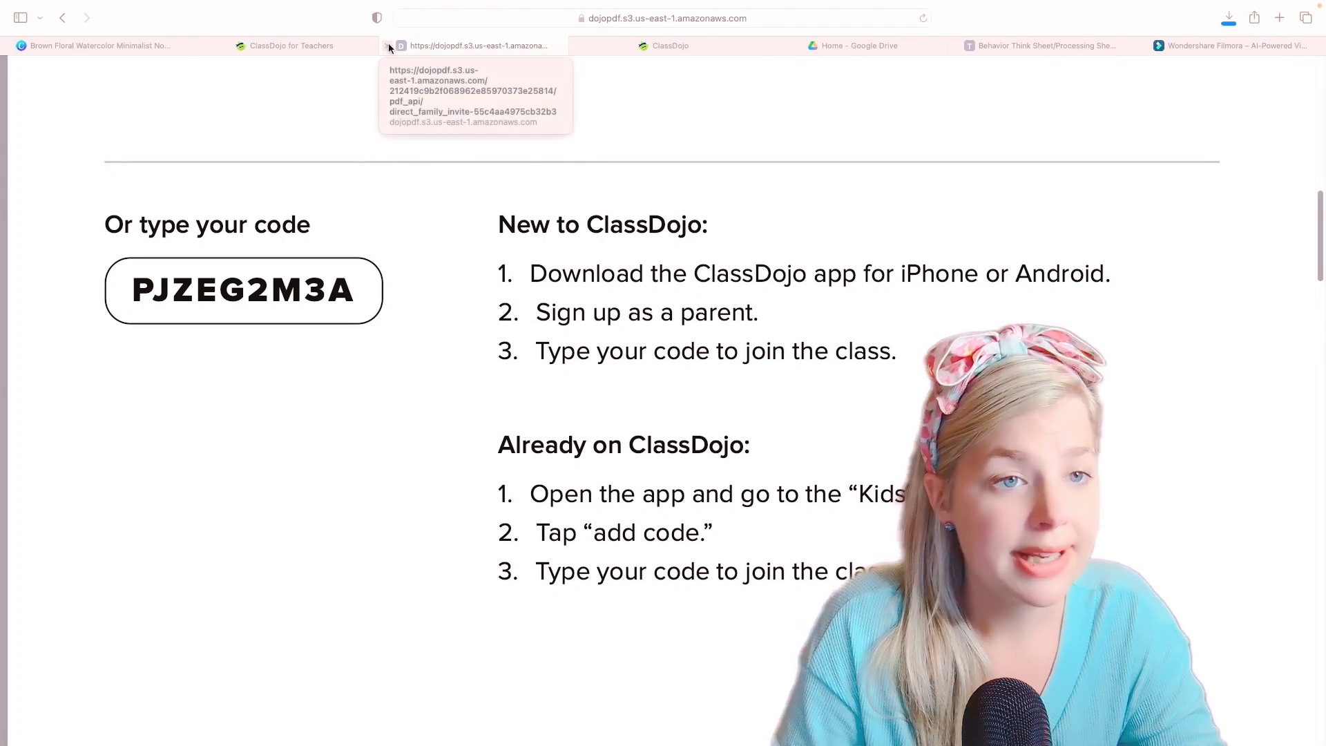
- Close the printout page, decline the site's download request, and leave the family invitations
{"action": "left_click", "coordinate": [388, 45]}
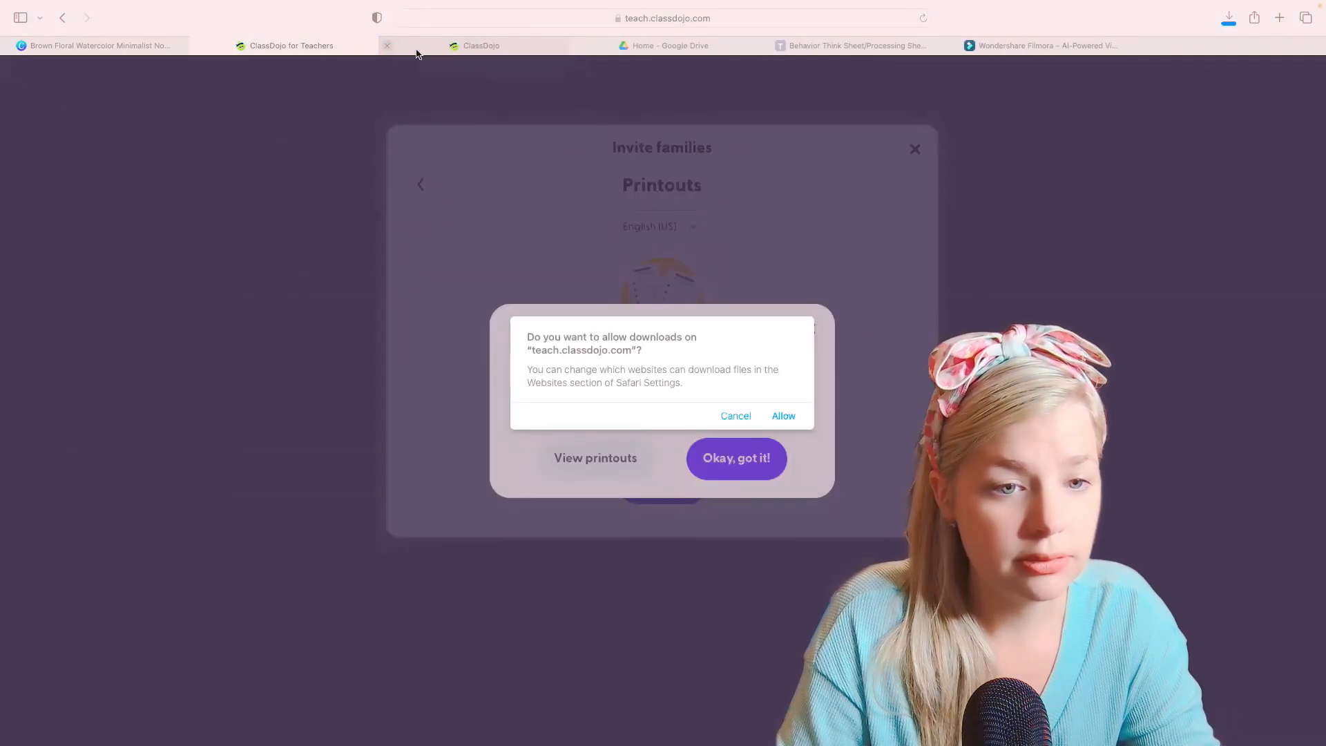
{"action": "left_click", "coordinate": [737, 415]}
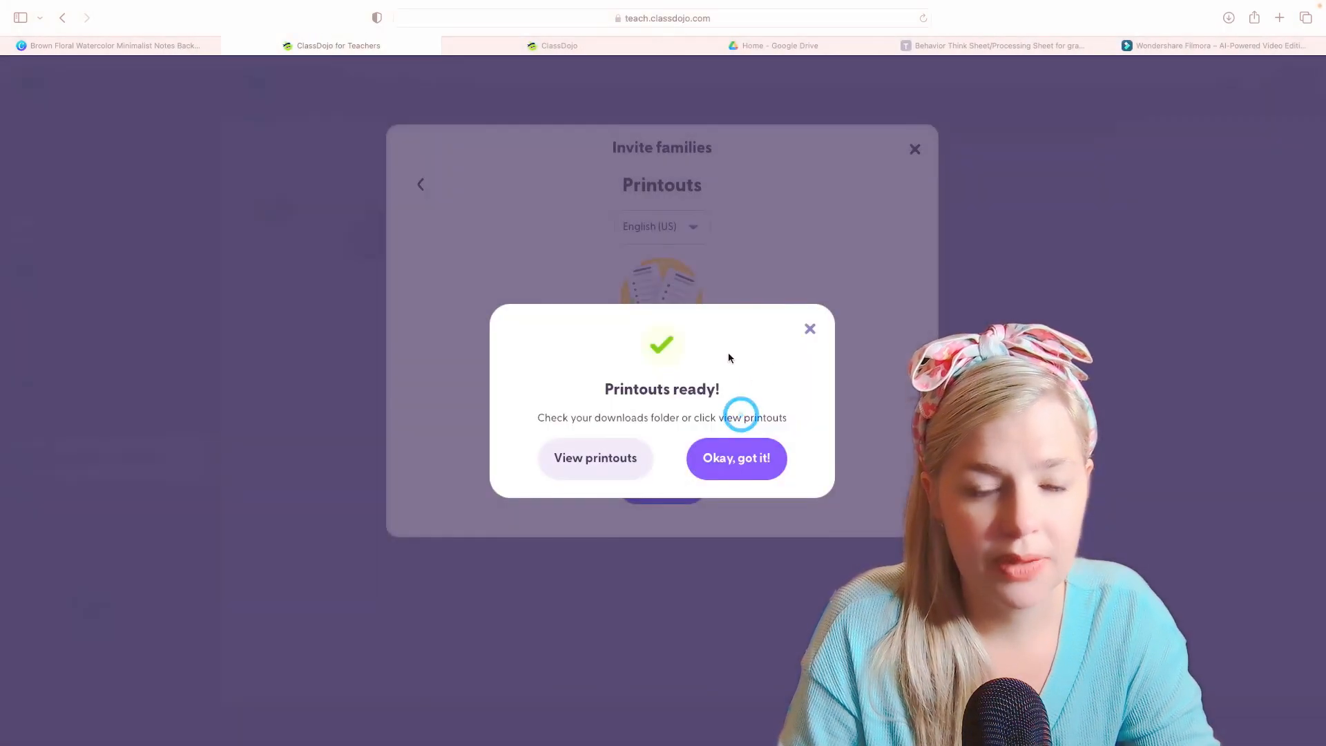
{"action": "left_click", "coordinate": [811, 327]}
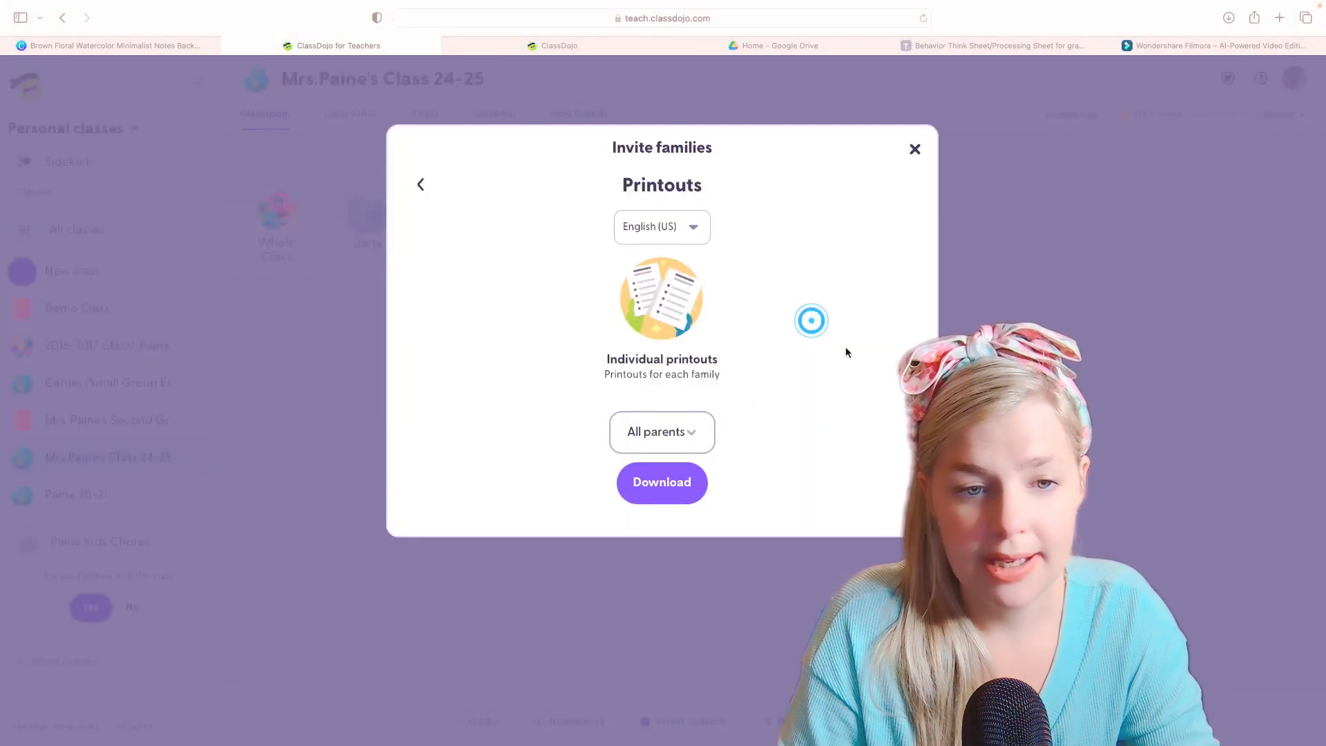
{"action": "left_click", "coordinate": [915, 150]}
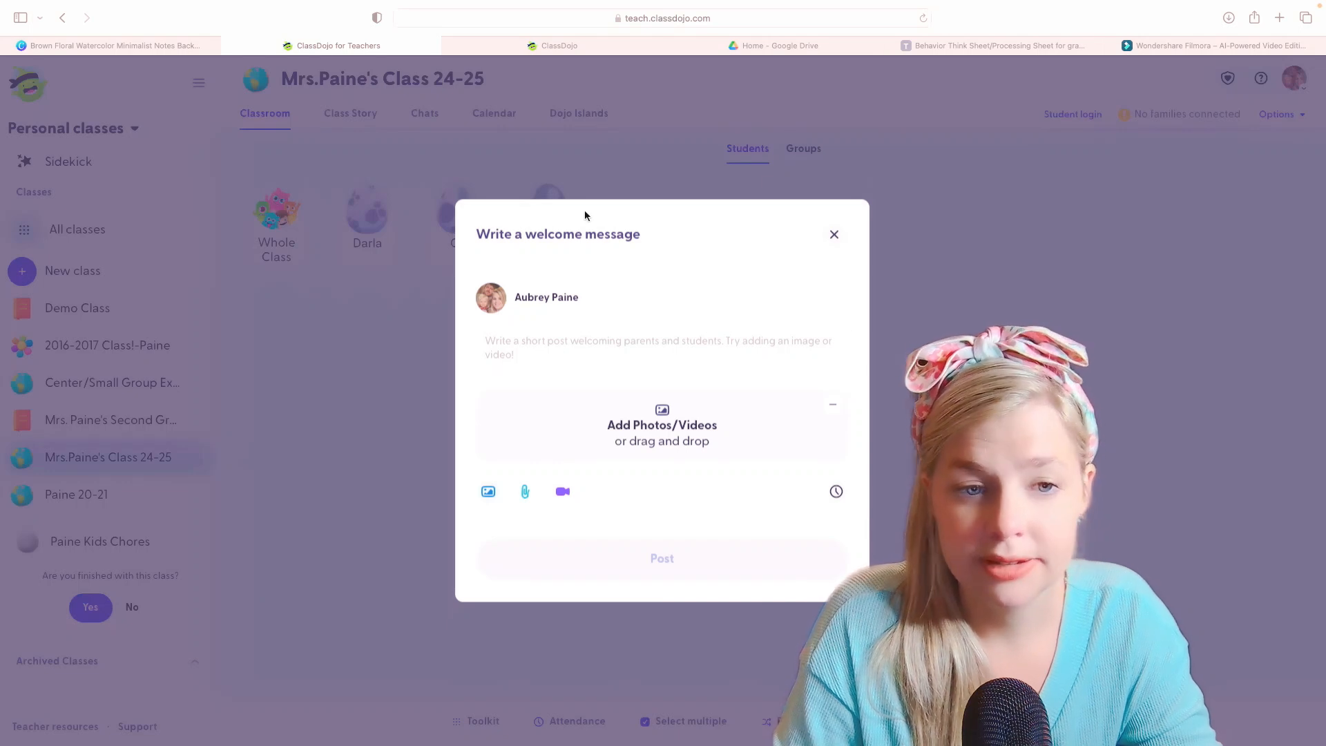
- Write the welcome message "Welcome to Our Classroom !" and post it to the class
{"action": "left_click", "coordinate": [689, 341]}
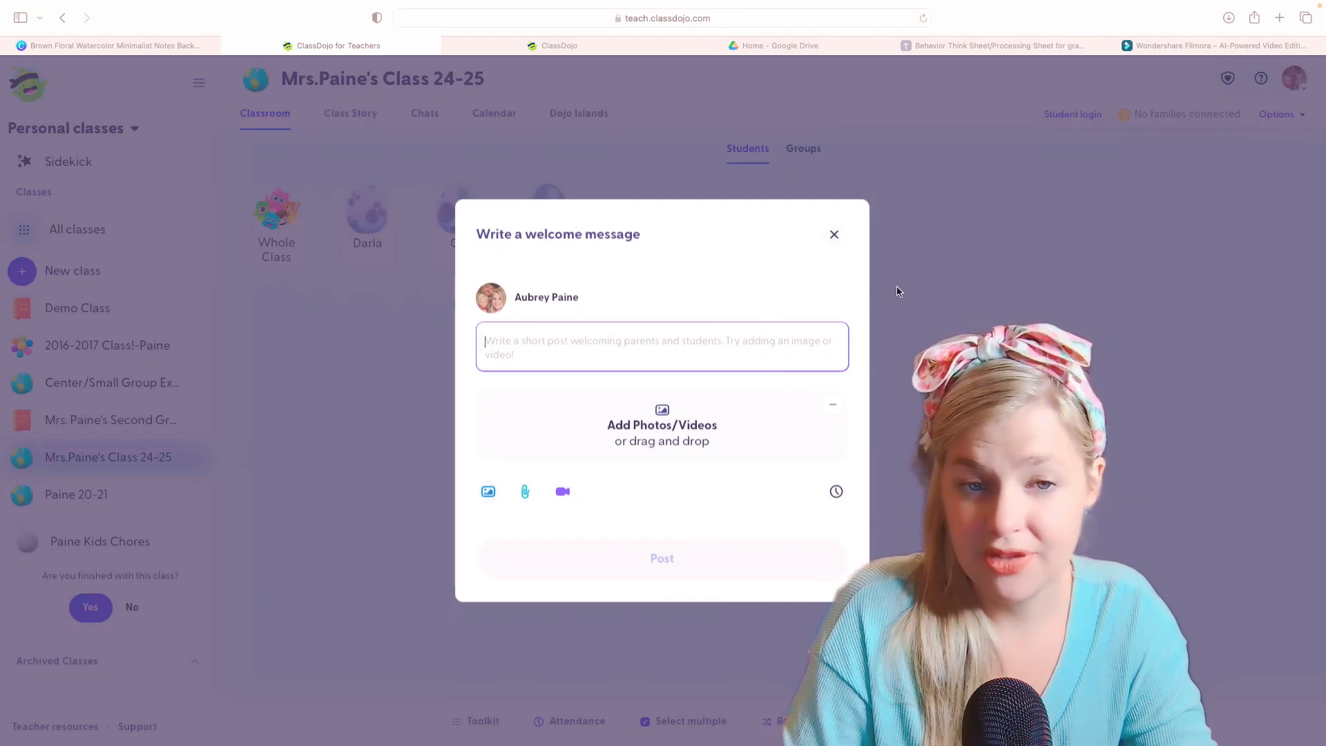
{"action": "left_click", "coordinate": [730, 346]}
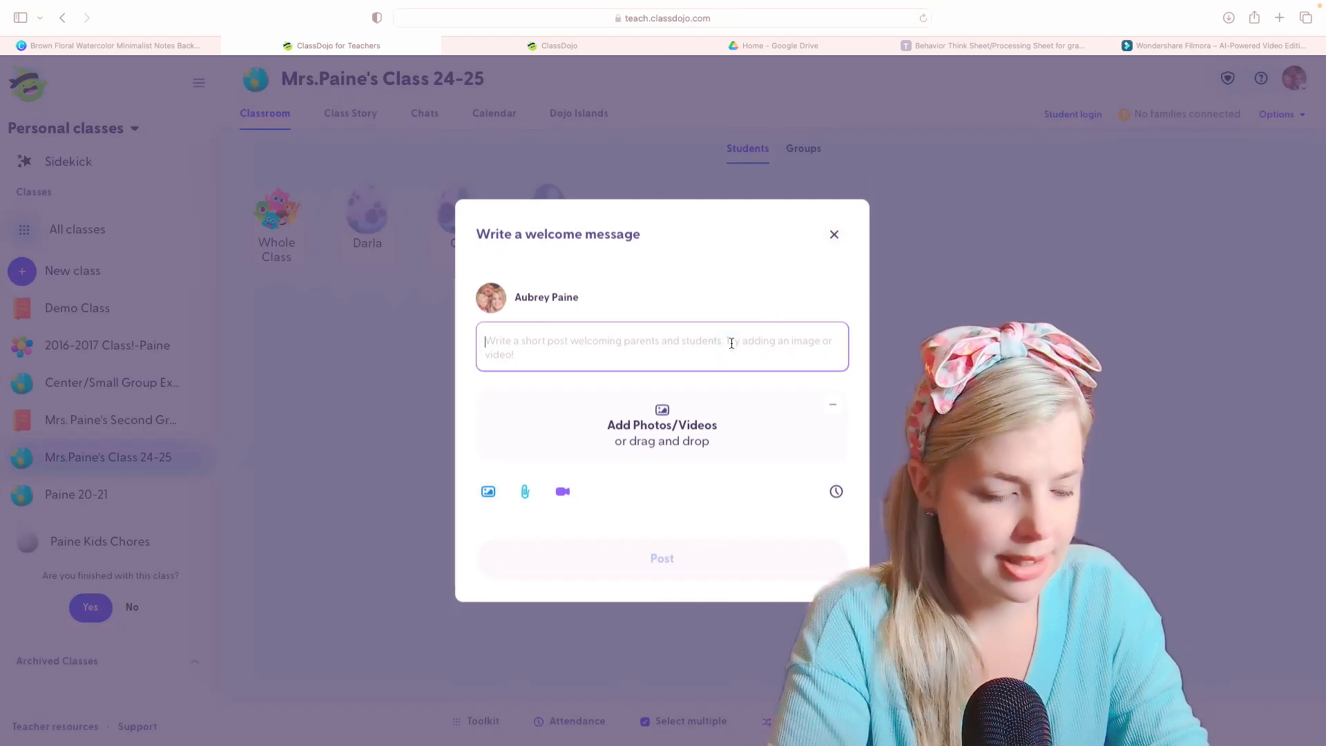
{"action": "type", "text": "Welcome to O"}
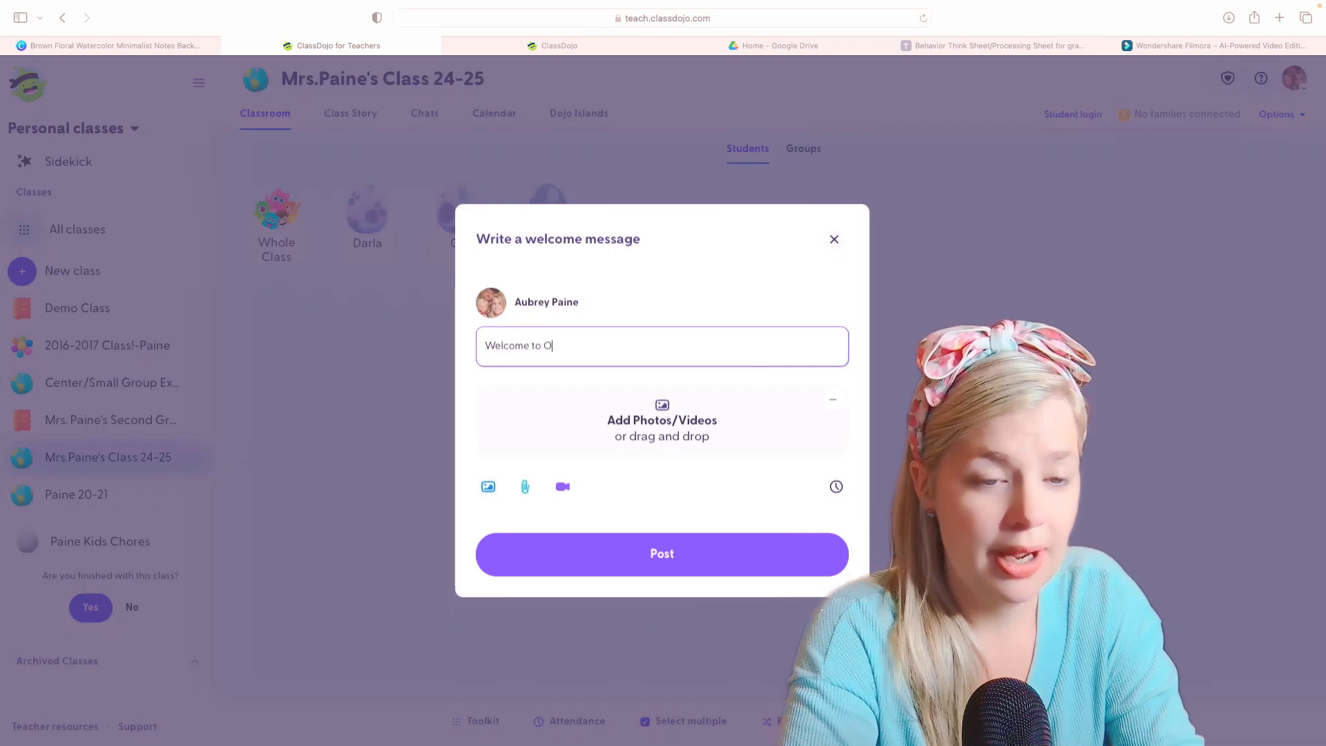
{"action": "type", "text": "ur Classroom"}
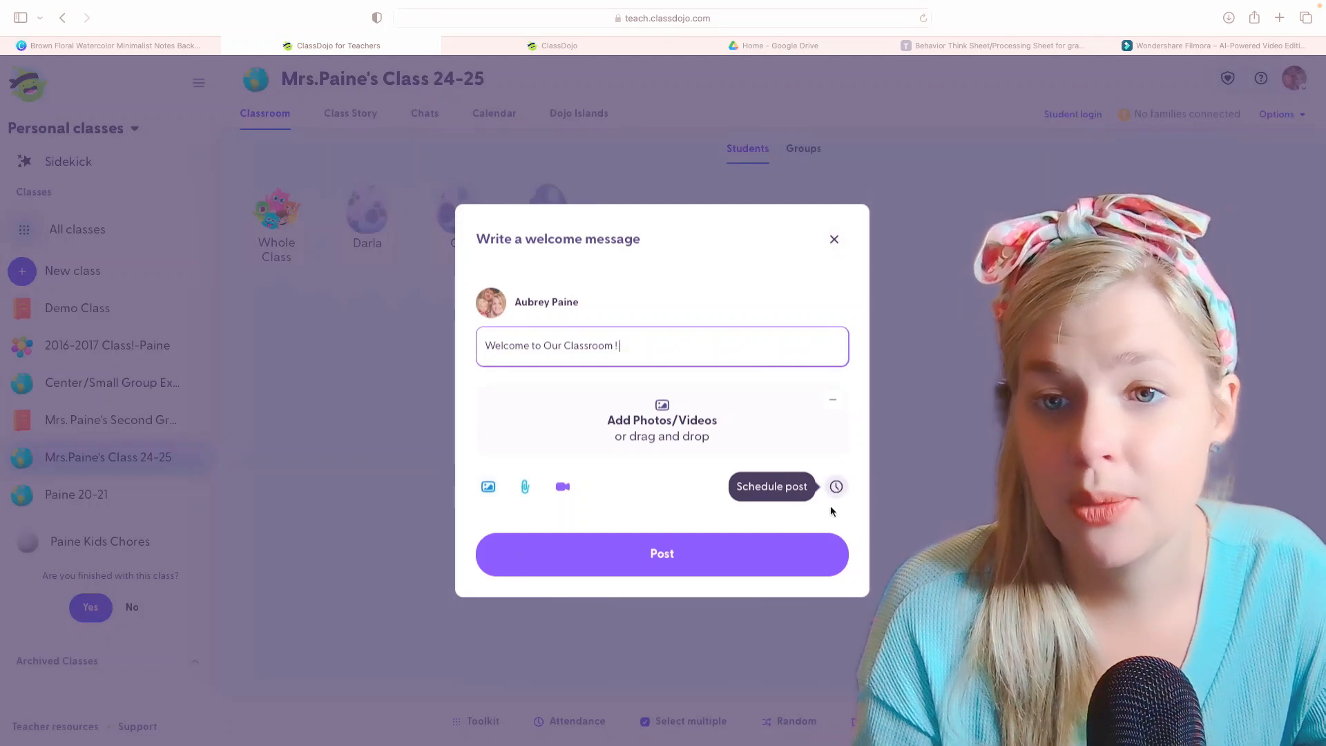
{"action": "left_click", "coordinate": [711, 555]}
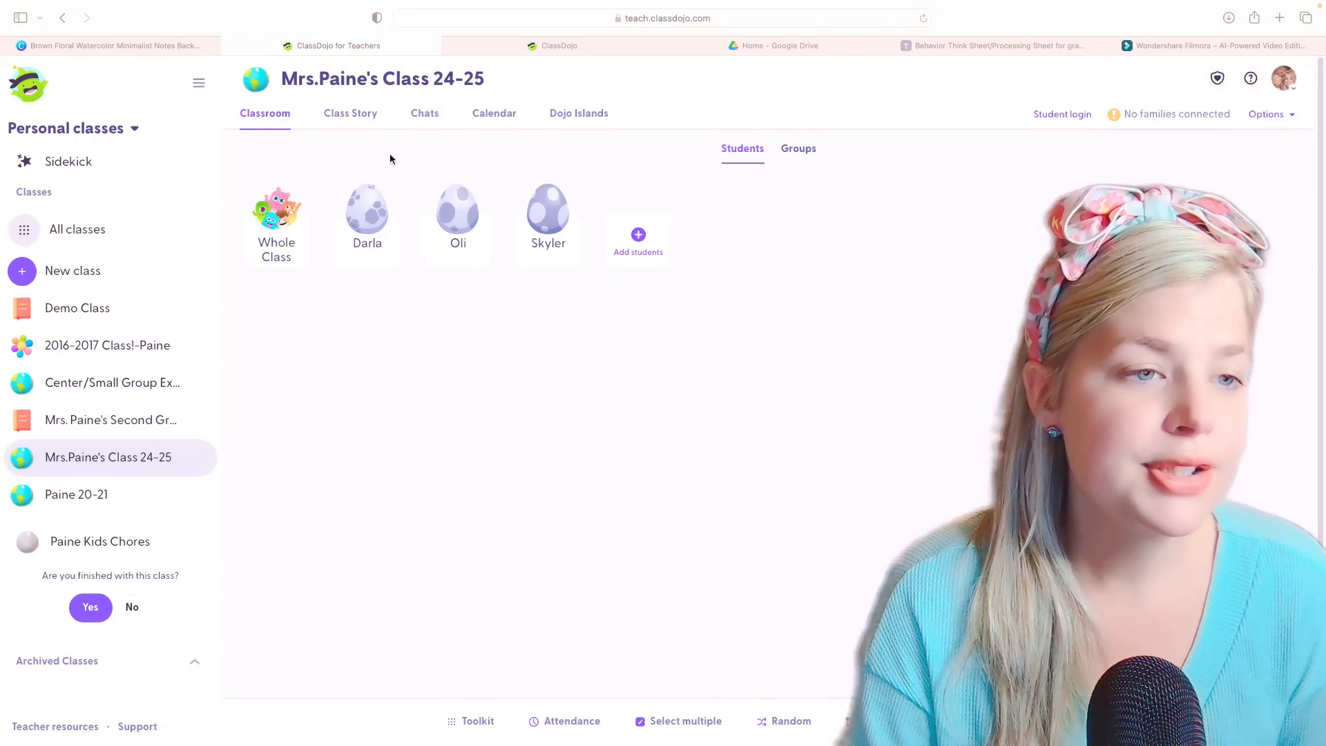
- Look at the new class's story and its chats, including the class chat and the first student's parent entry
{"action": "left_click", "coordinate": [356, 116]}
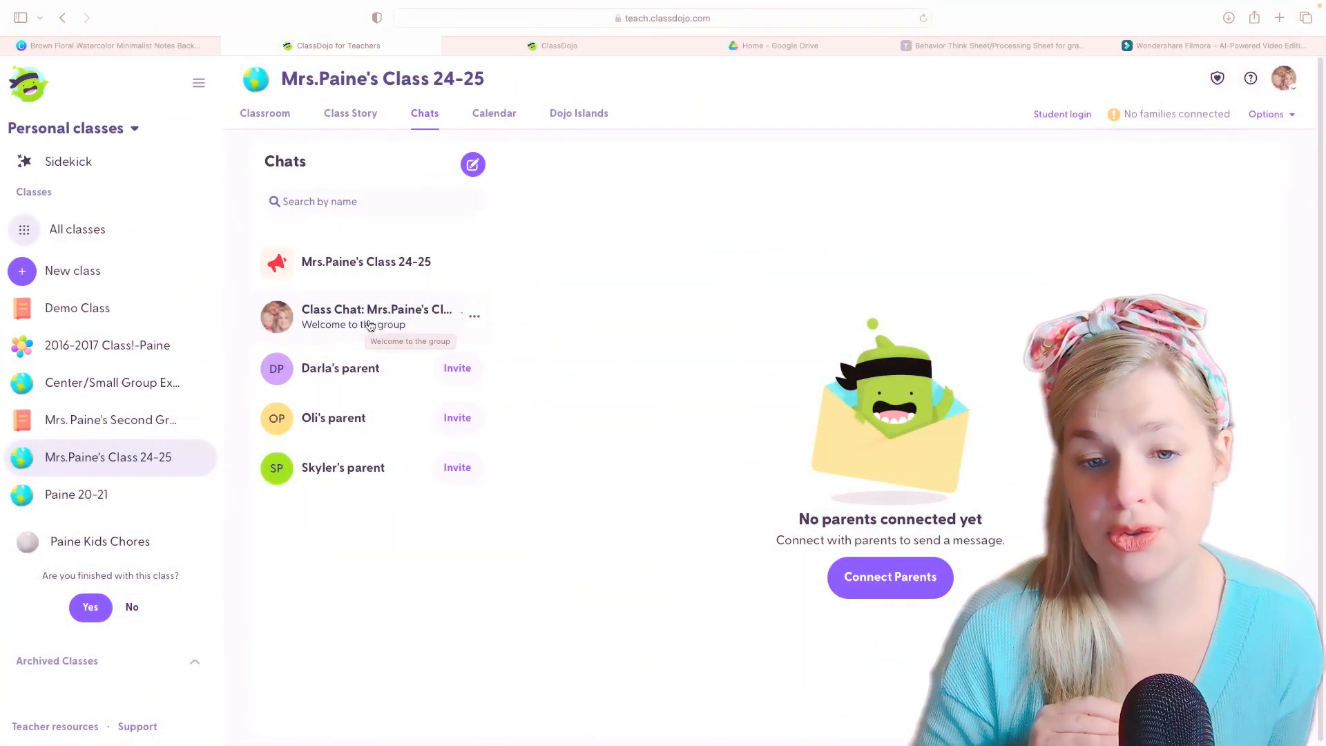
{"action": "left_click", "coordinate": [388, 325]}
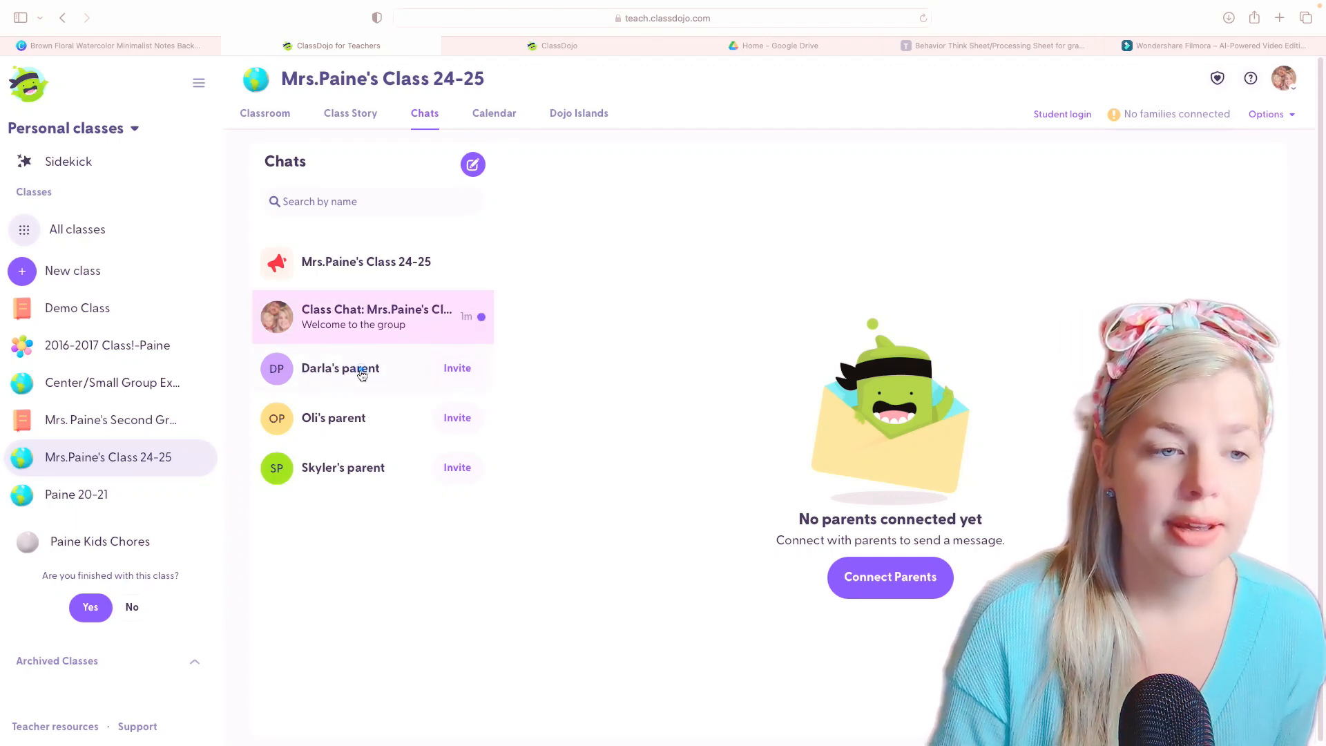
{"action": "left_click", "coordinate": [362, 373]}
{"action": "left_click", "coordinate": [812, 350]}
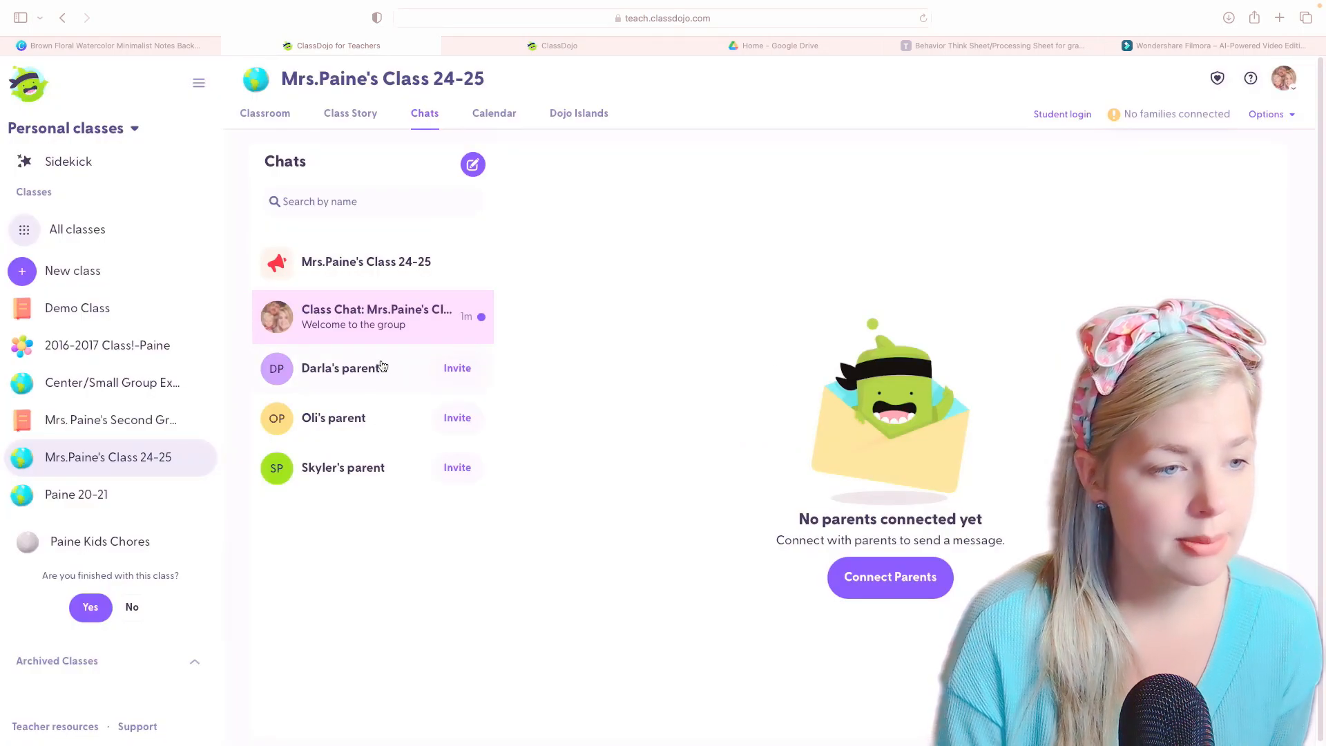
- Switch to the 20-21 class and open the last parent's conversation in its chat list
{"action": "left_click", "coordinate": [84, 494]}
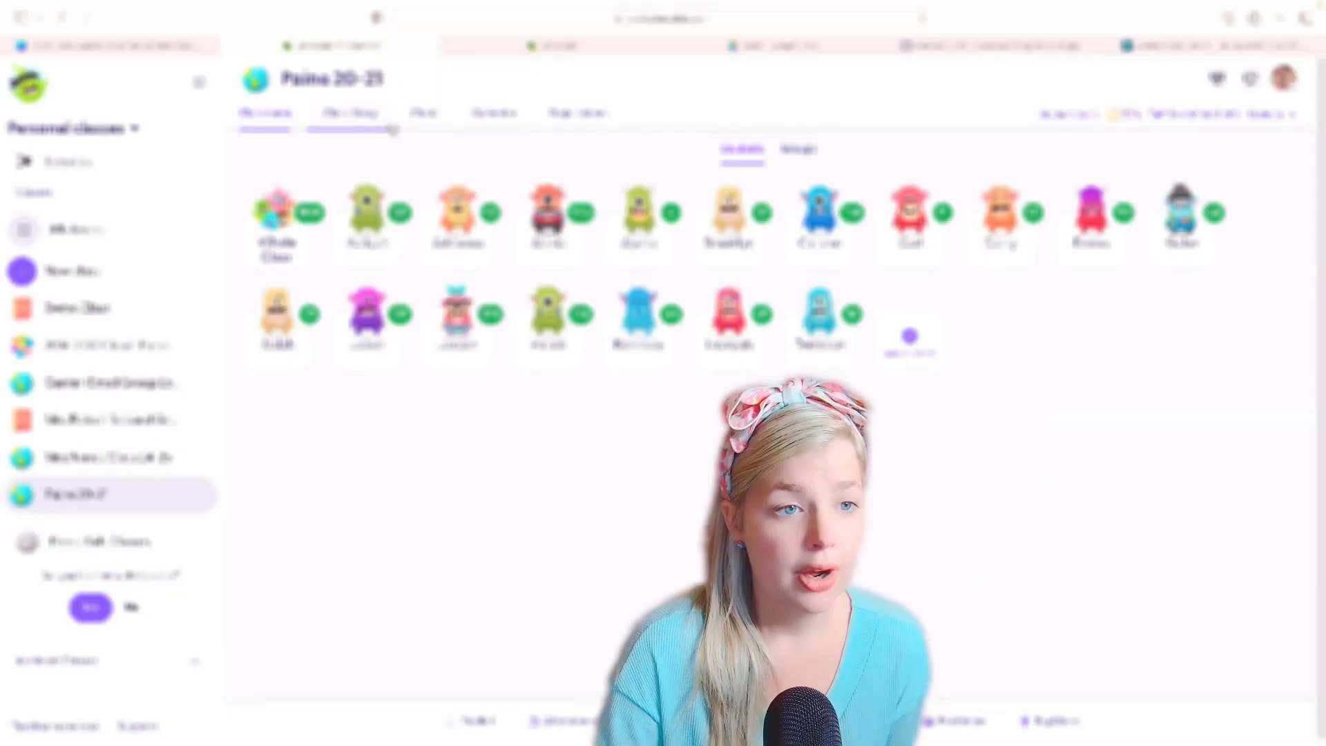
{"action": "left_click", "coordinate": [428, 116]}
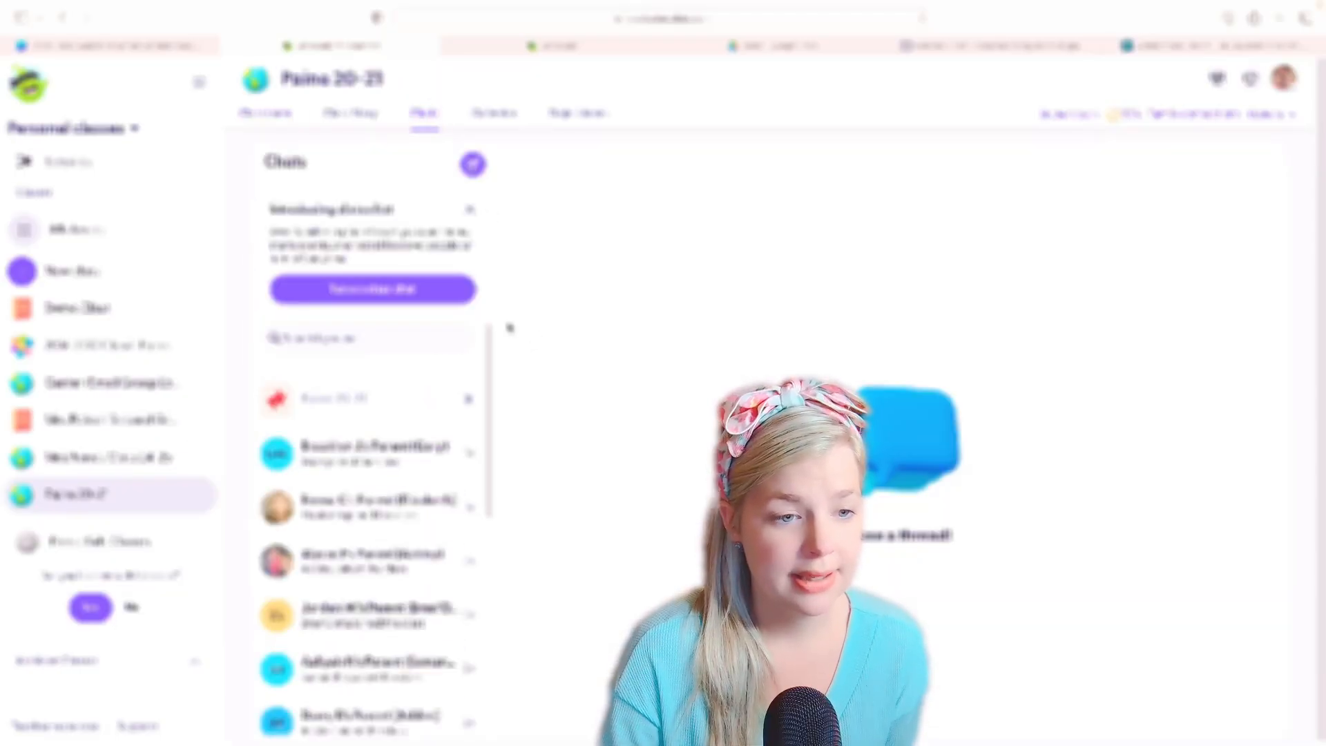
{"action": "scroll", "coordinate": [488, 357], "scroll_direction": "down", "scroll_amount": 6}
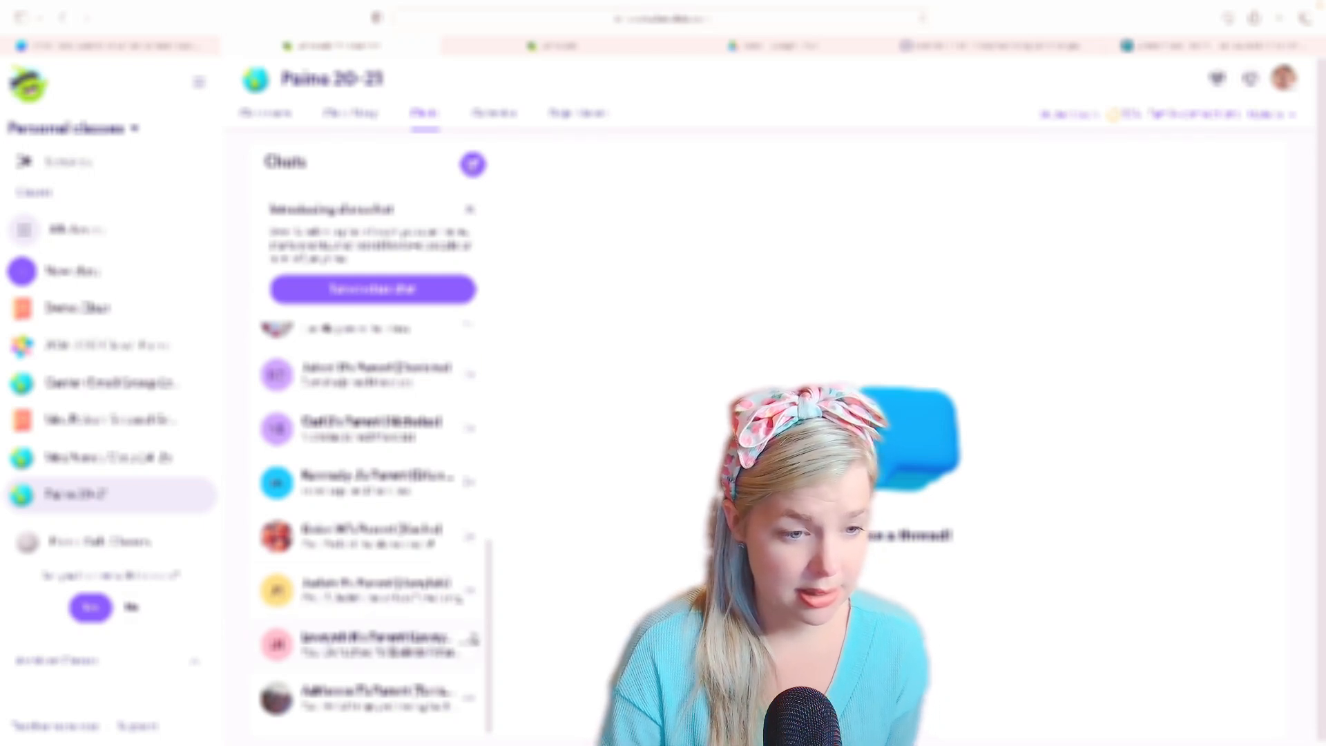
{"action": "left_click", "coordinate": [385, 687]}
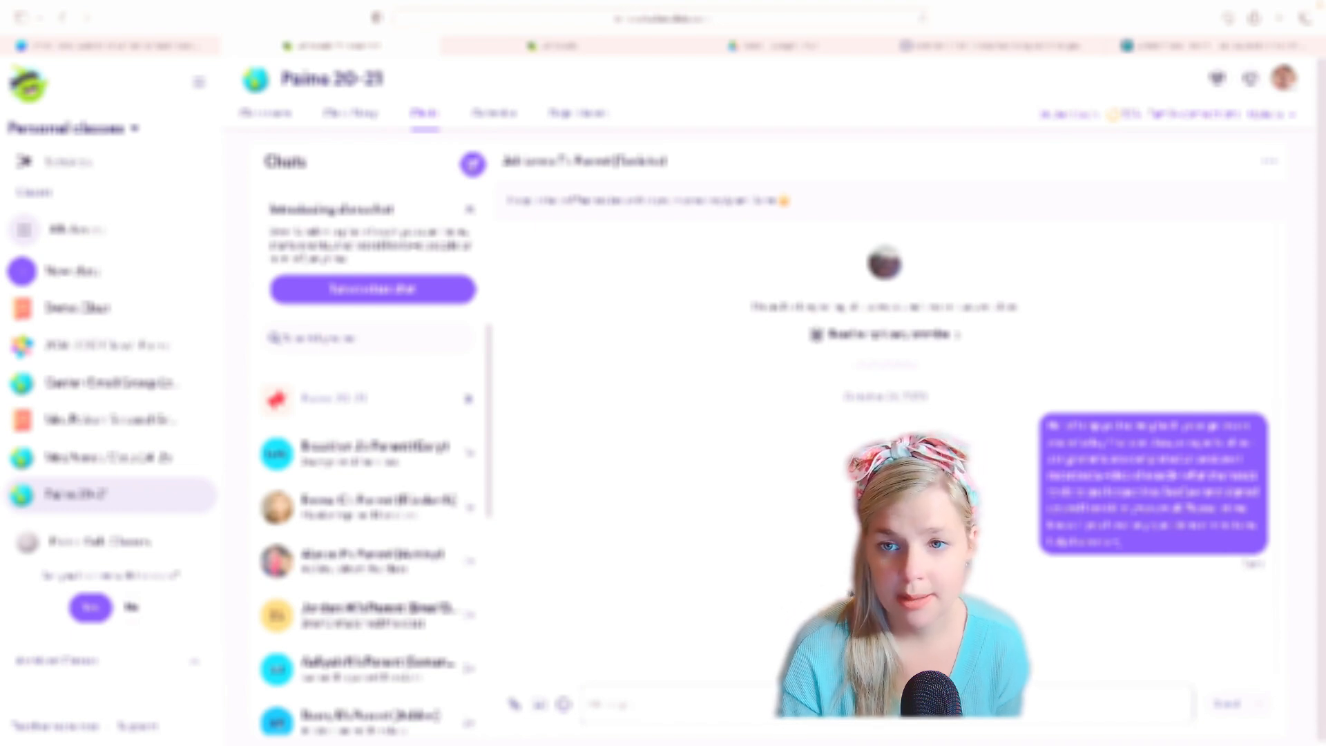
- View the parent conversation's details and additional options, then close the details without changing anything
{"action": "left_click", "coordinate": [1271, 160]}
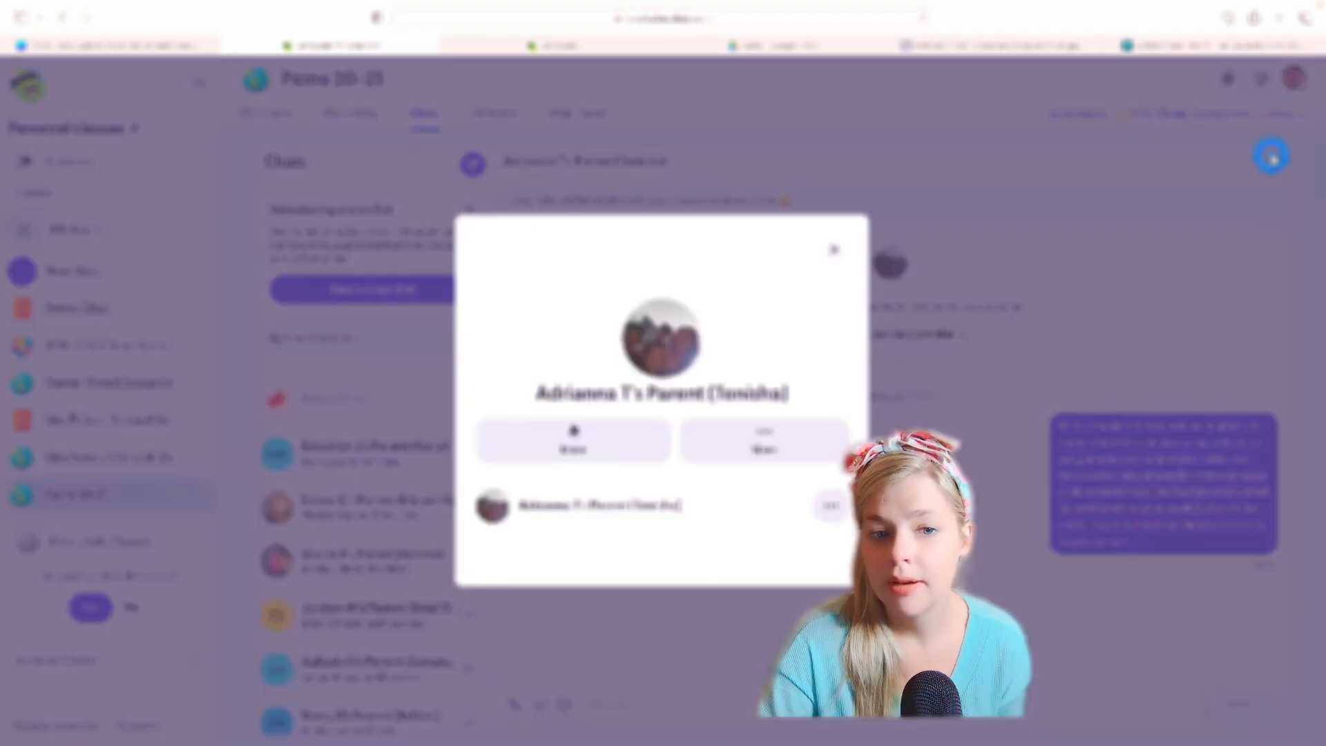
{"action": "left_click", "coordinate": [784, 448]}
{"action": "left_click", "coordinate": [786, 449]}
{"action": "left_click", "coordinate": [786, 449]}
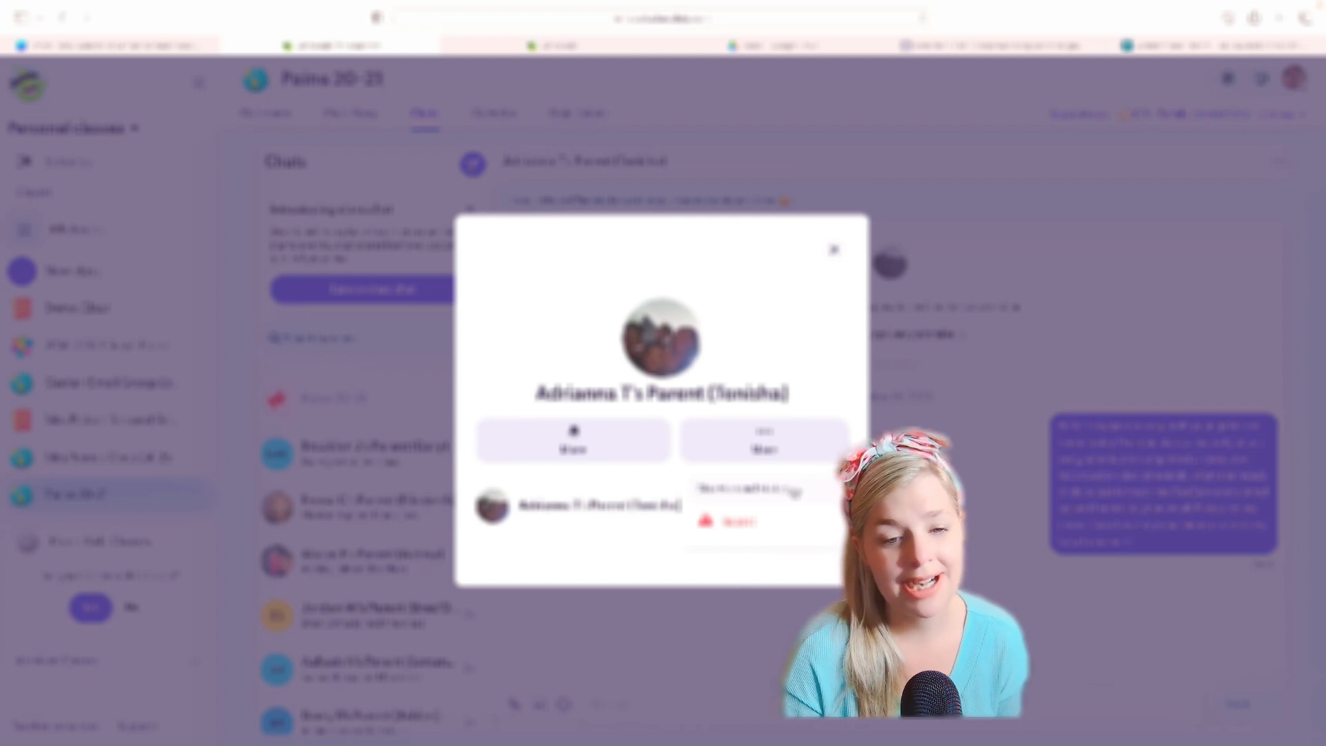
{"action": "left_click", "coordinate": [820, 397]}
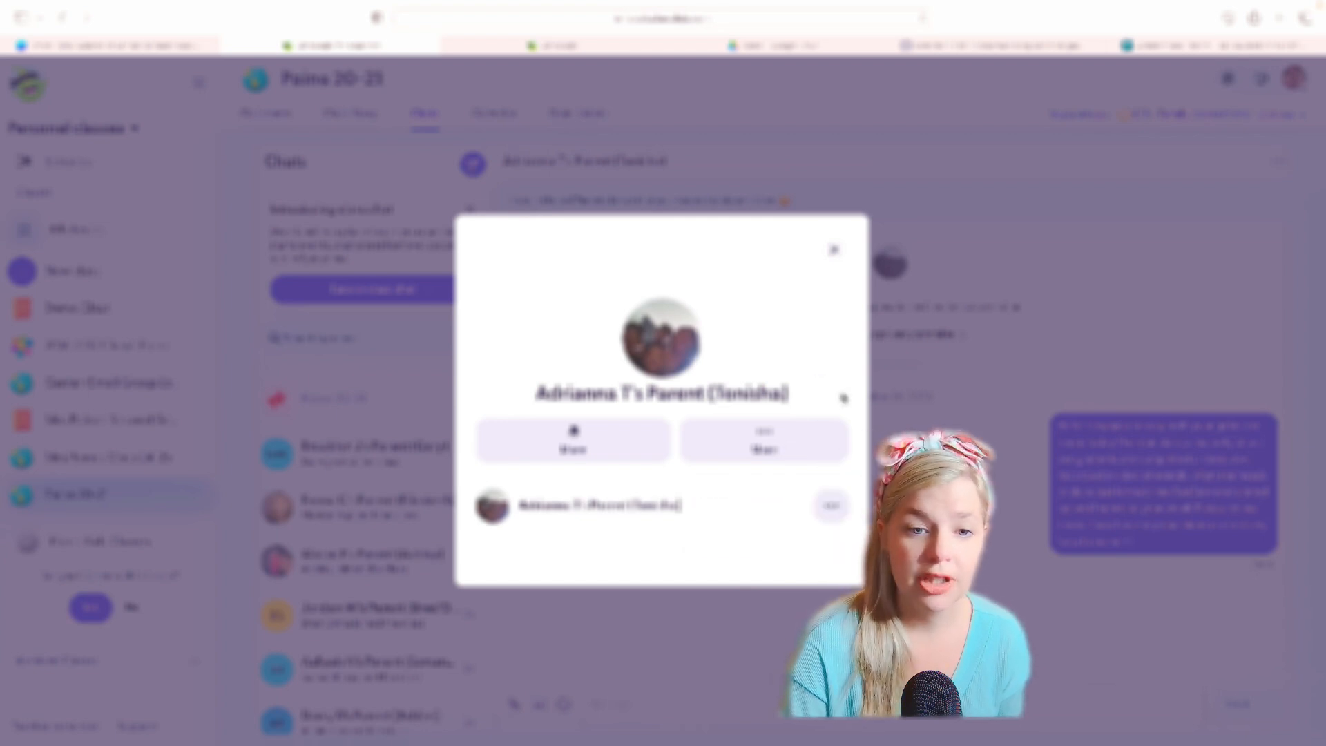
{"action": "left_click", "coordinate": [833, 249]}
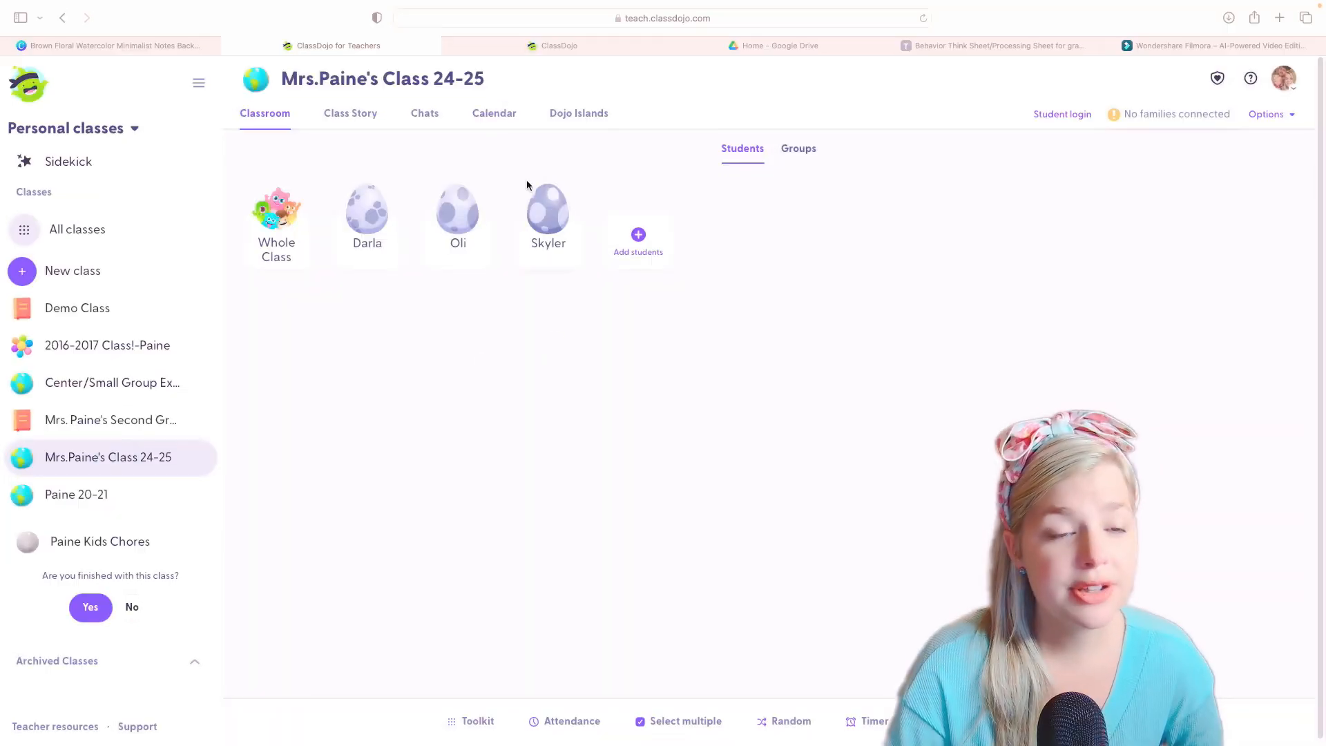
- Start a new calendar event for the 24-25 class and set its banner emoji to Doughnut
{"action": "left_click", "coordinate": [500, 121]}
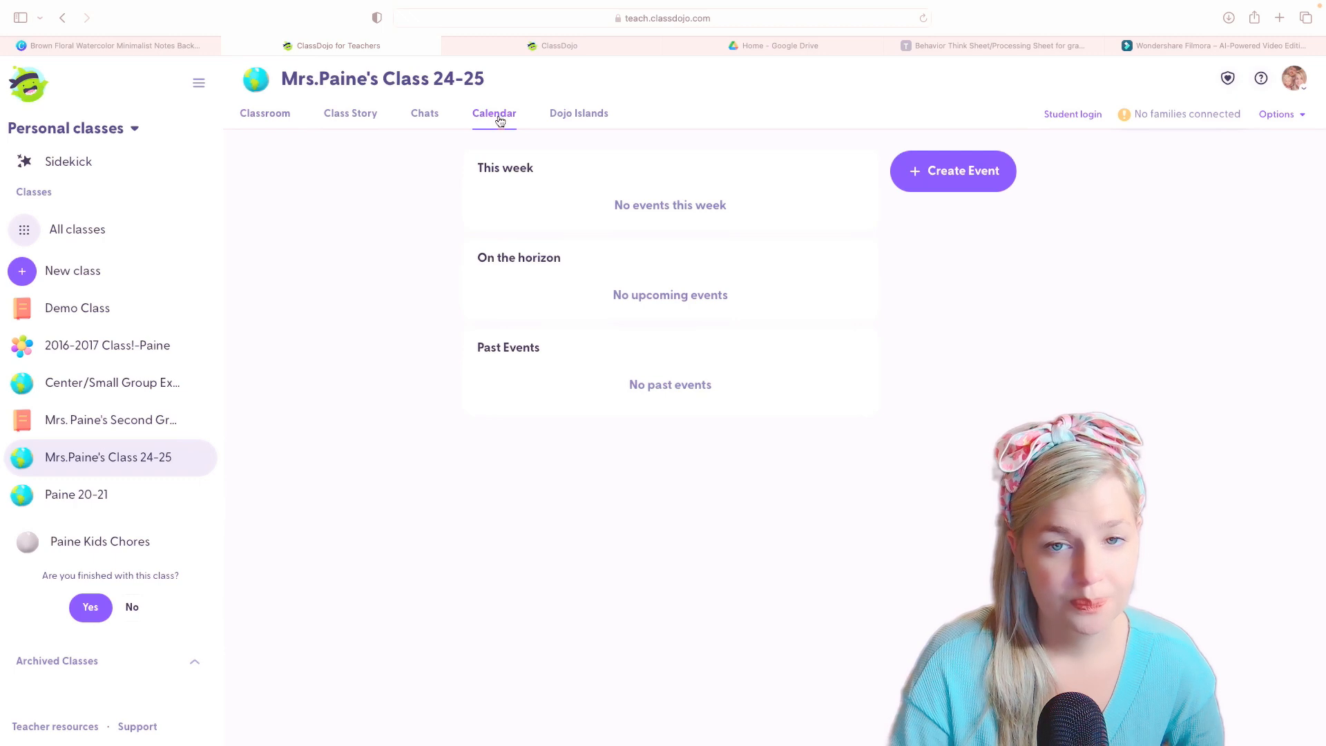
{"action": "left_click", "coordinate": [944, 178]}
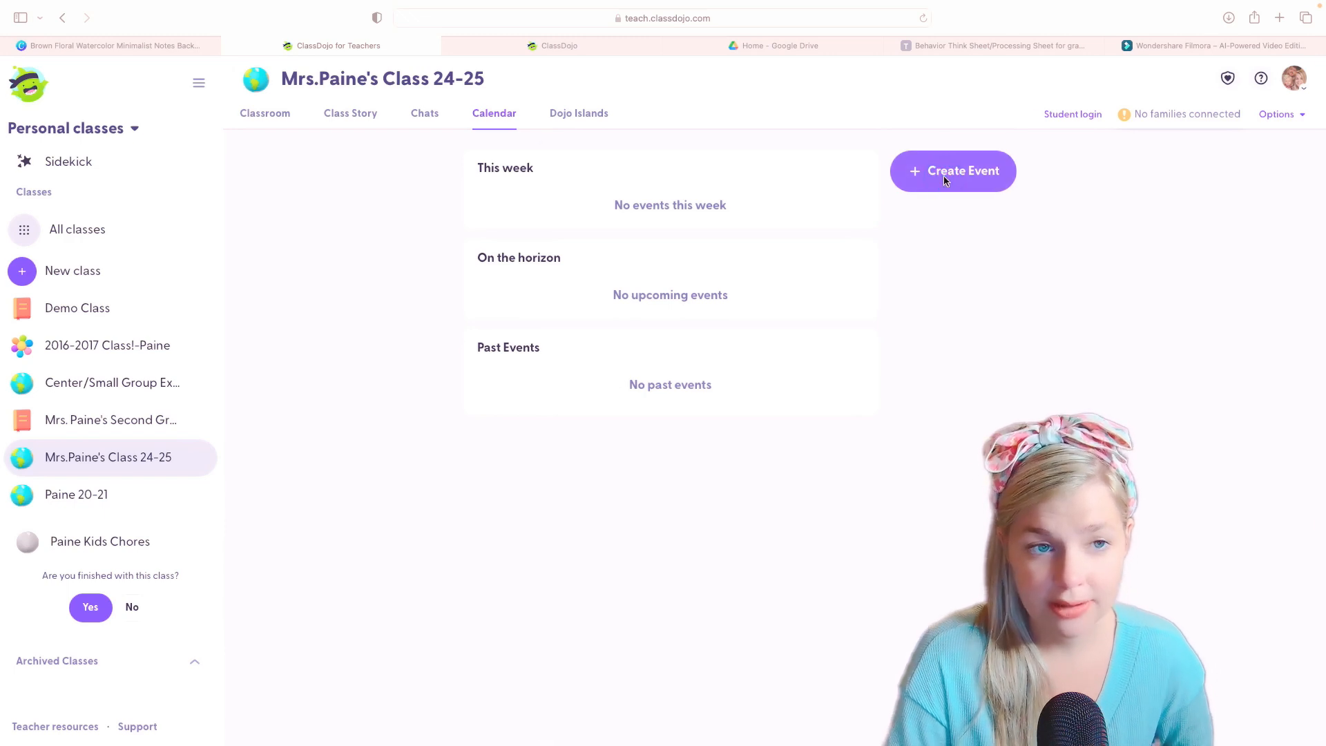
{"action": "left_click", "coordinate": [628, 338]}
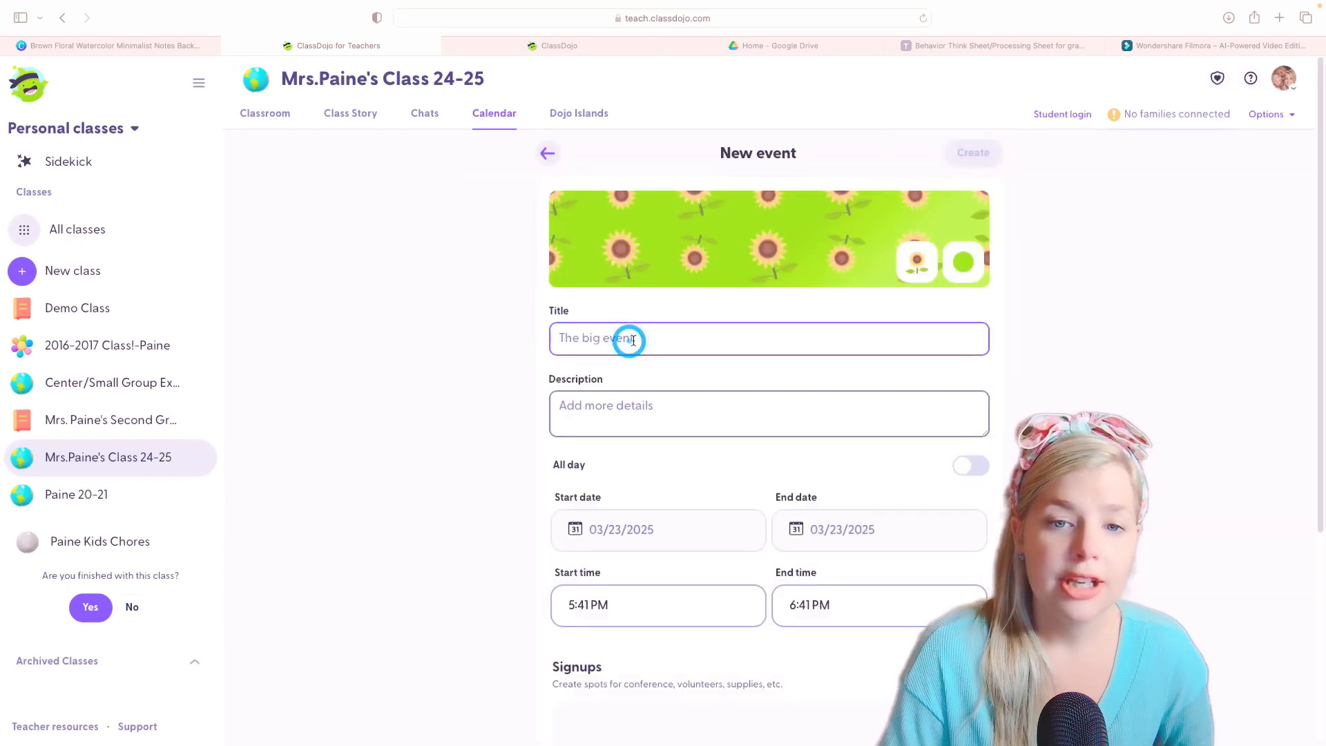
{"action": "left_click", "coordinate": [918, 264]}
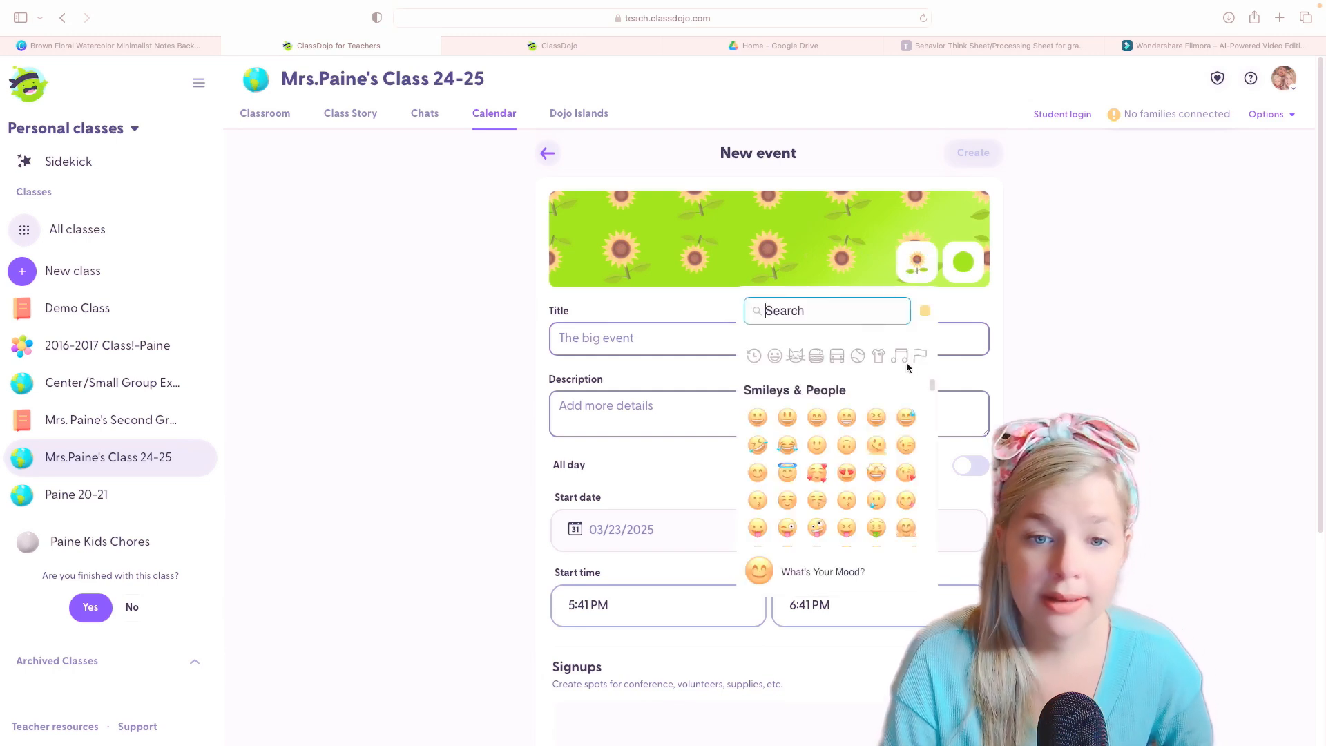
{"action": "scroll", "coordinate": [868, 518], "scroll_direction": "down", "scroll_amount": 10}
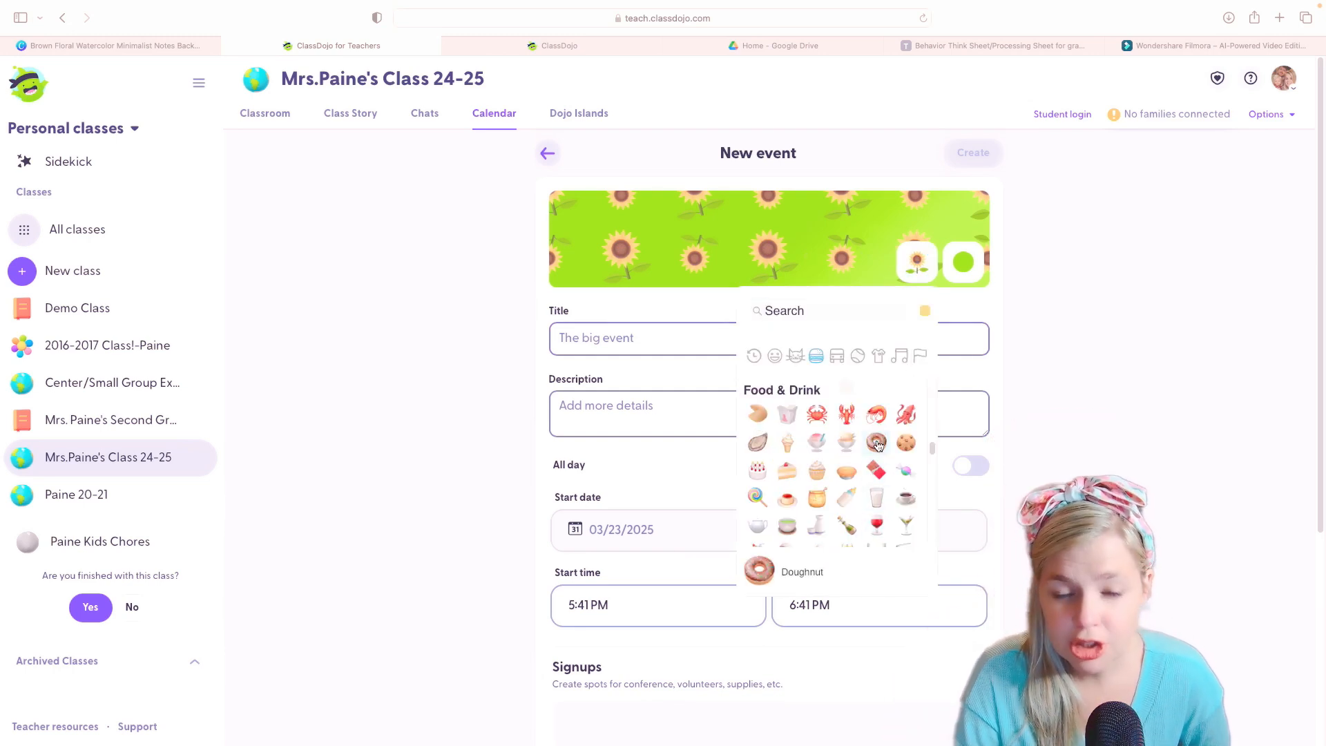
{"action": "left_click", "coordinate": [875, 441]}
- Title the event "Donuts with Dads" and enter the description "Any male role model/guardian is welcome to"
{"action": "left_click", "coordinate": [761, 338]}
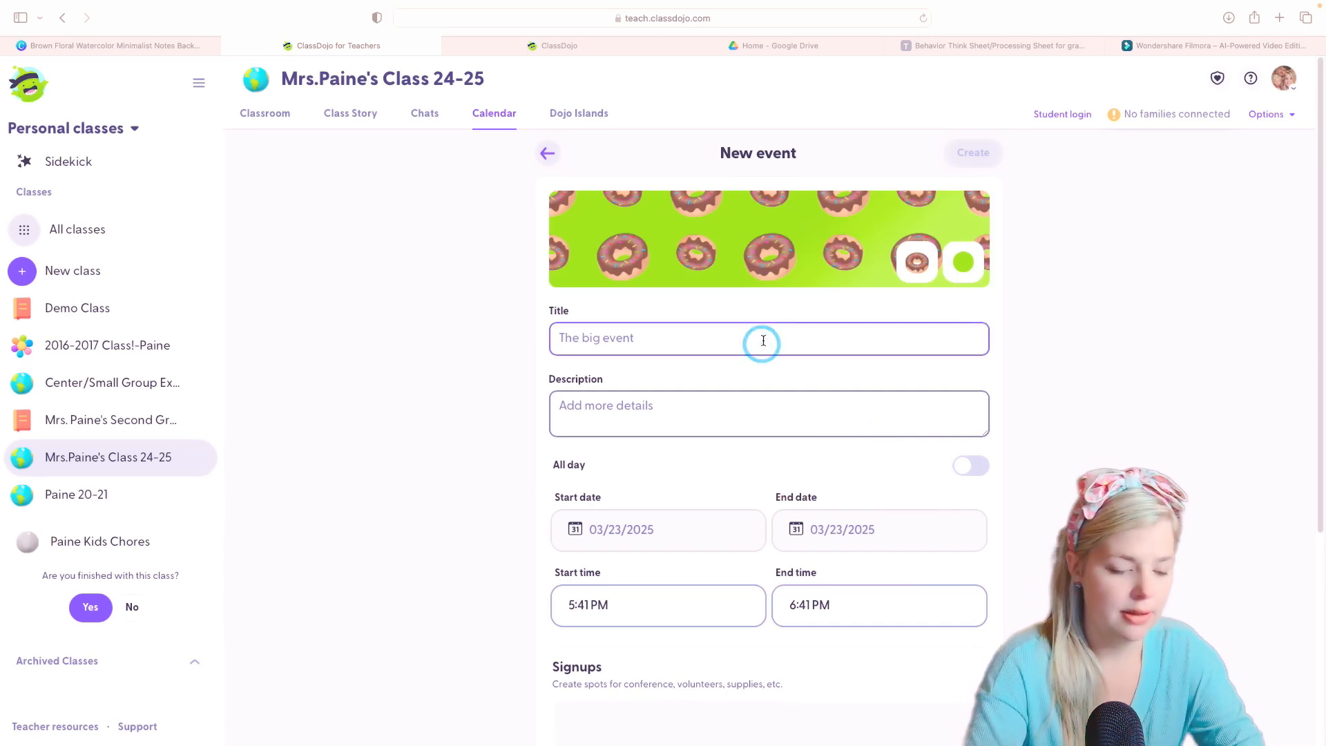
{"action": "type", "text": "Donuts with Dads"}
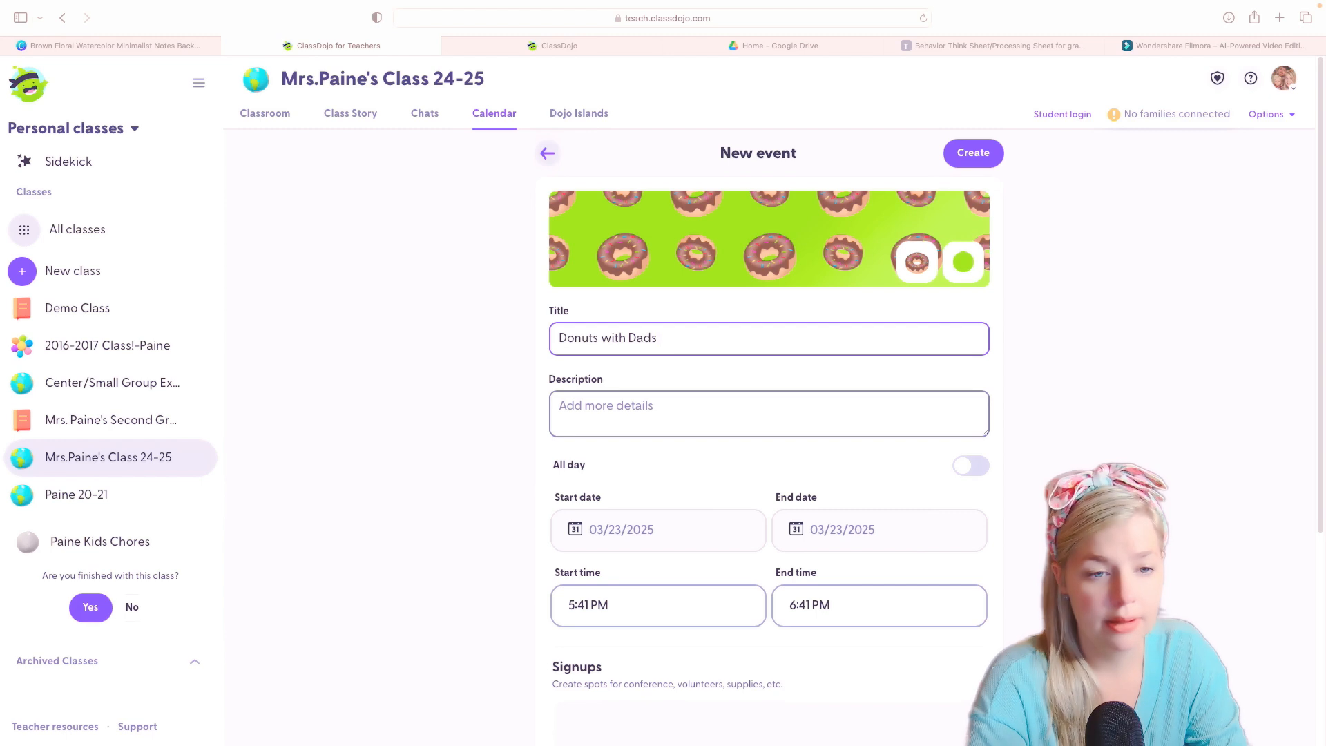
{"action": "left_click", "coordinate": [720, 413]}
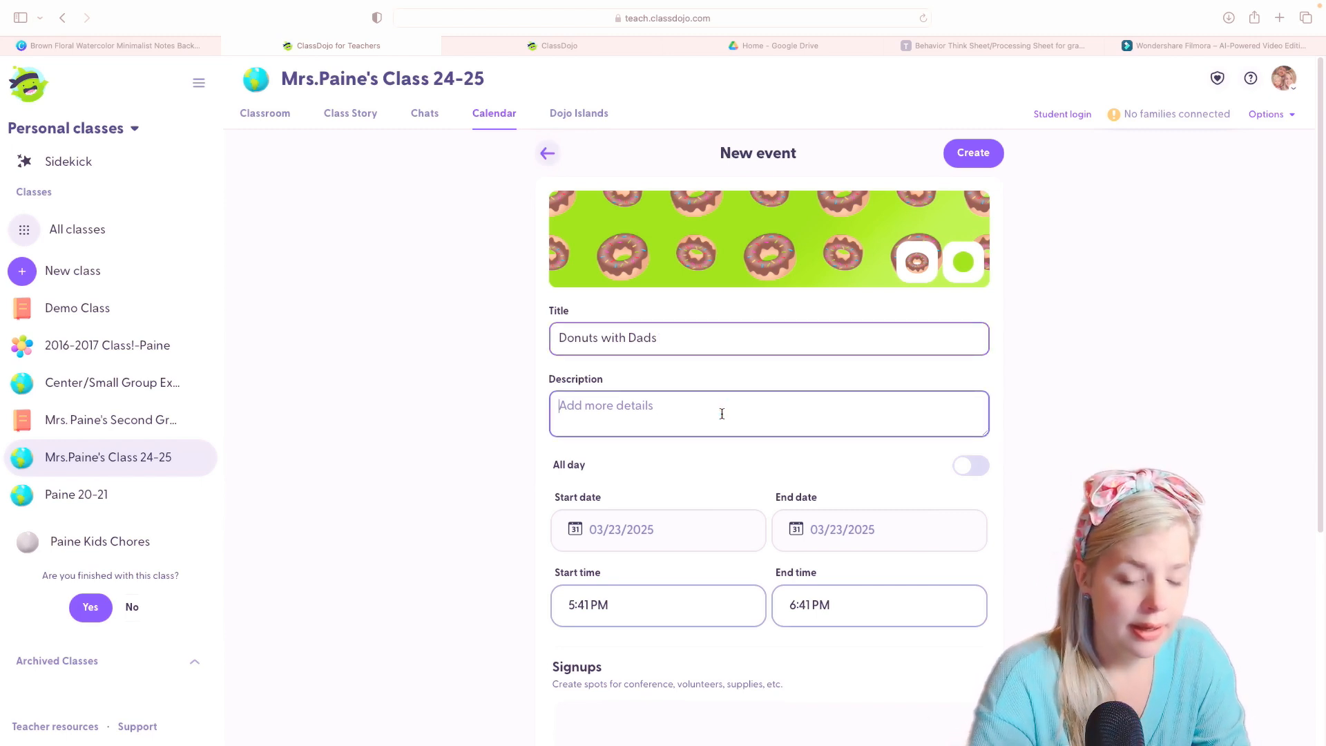
{"action": "type", "text": "Any male ro"}
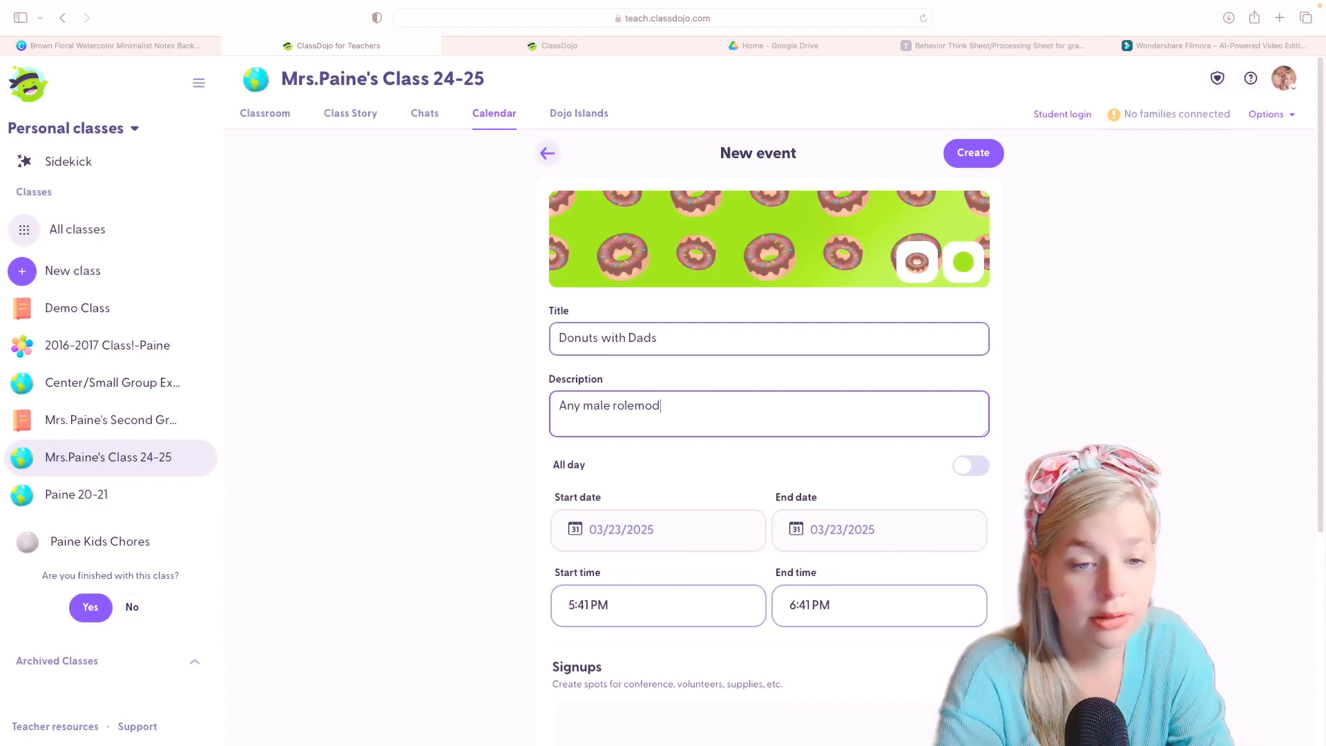
{"action": "type", "text": "le model is welcome to"}
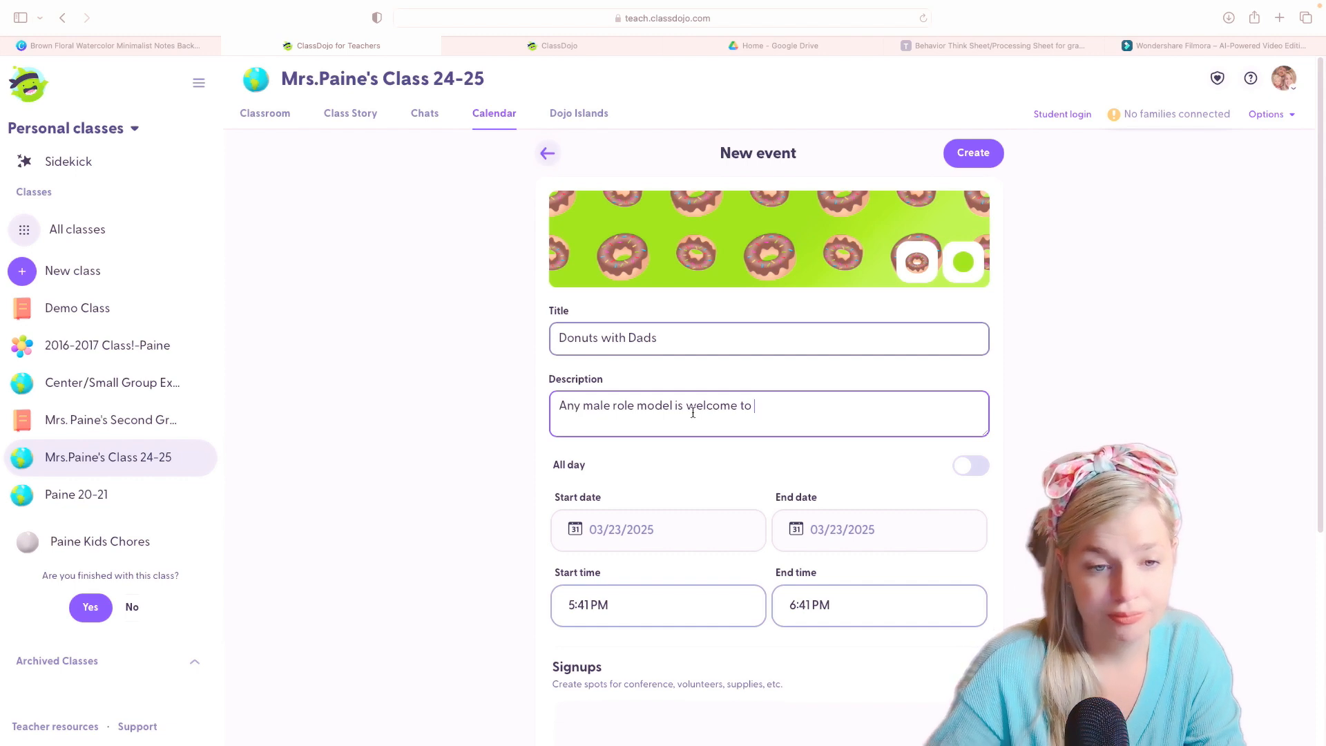
{"action": "left_click", "coordinate": [670, 403]}
{"action": "type", "text": "/guardia"}
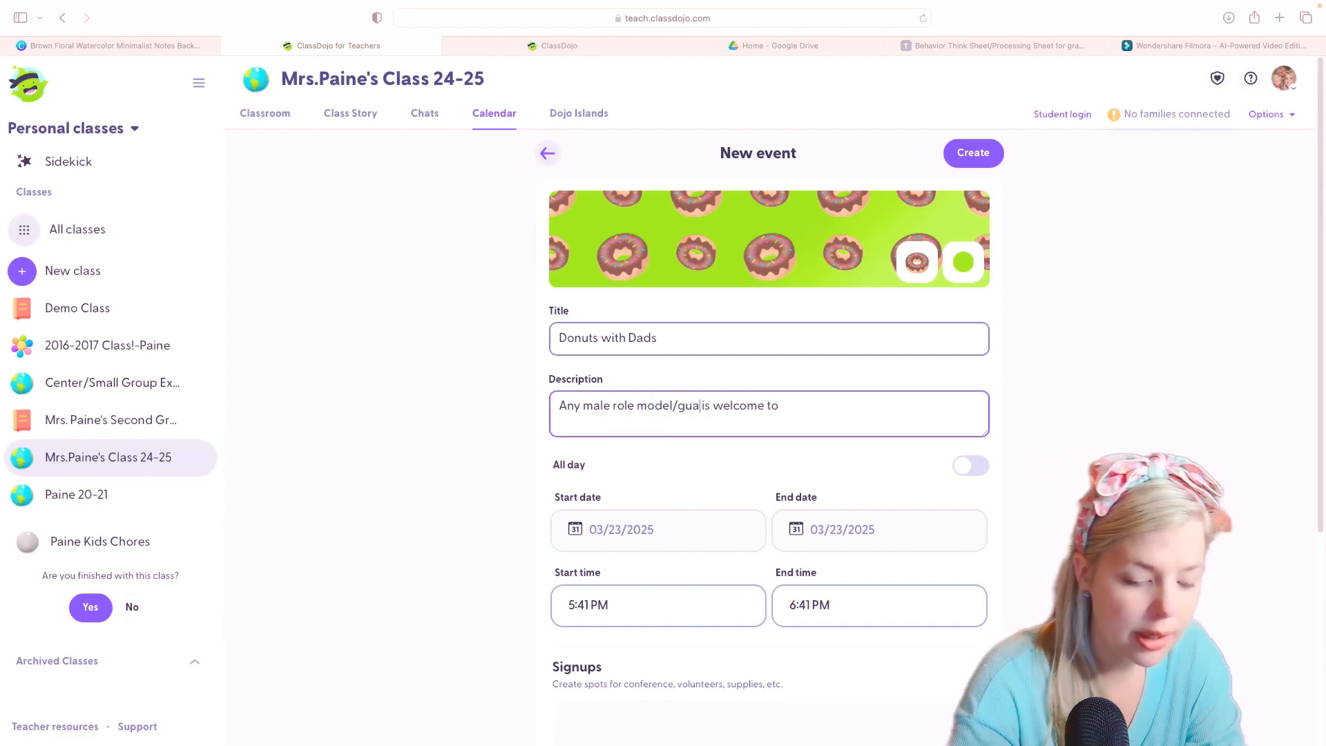
{"action": "type", "text": "n"}
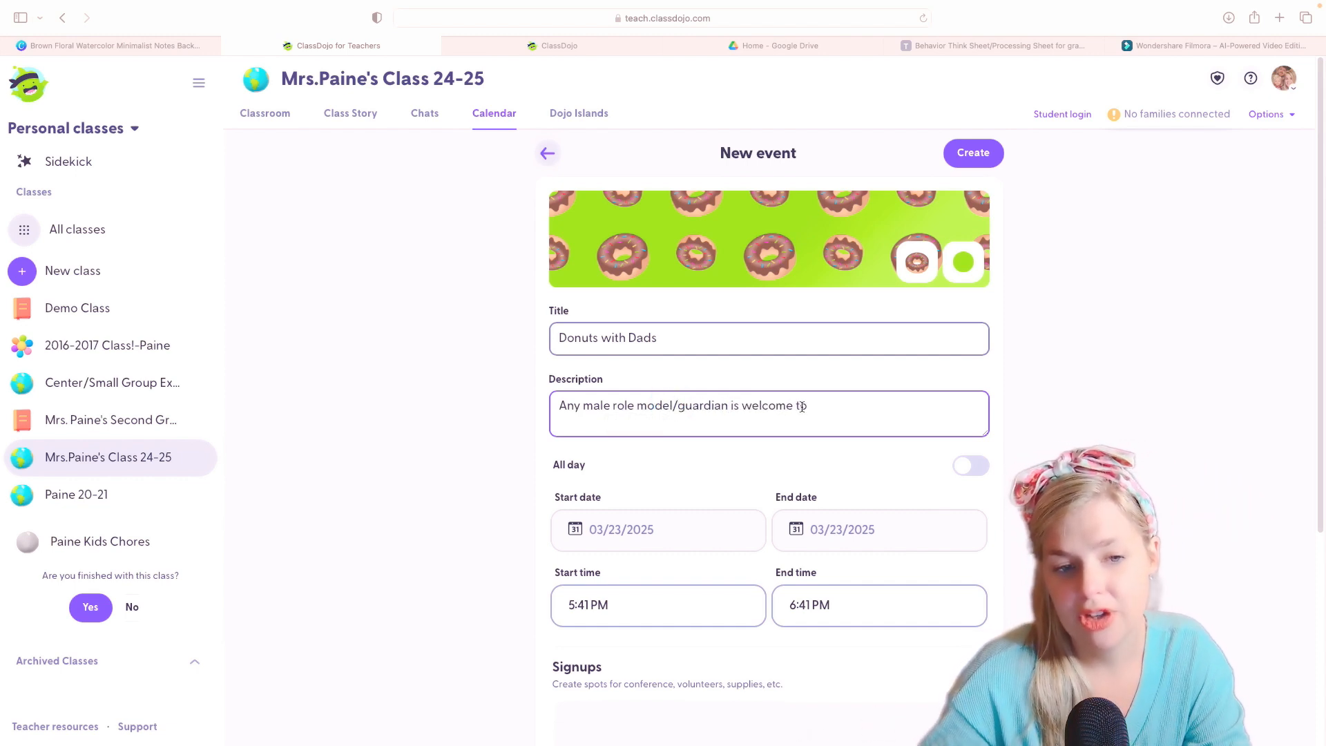
- Look over the event's date, time, reminder and signup spot options, then close the spot form without adding a spot
{"action": "left_click", "coordinate": [656, 535]}
{"action": "left_click", "coordinate": [808, 537]}
{"action": "left_click", "coordinate": [672, 602]}
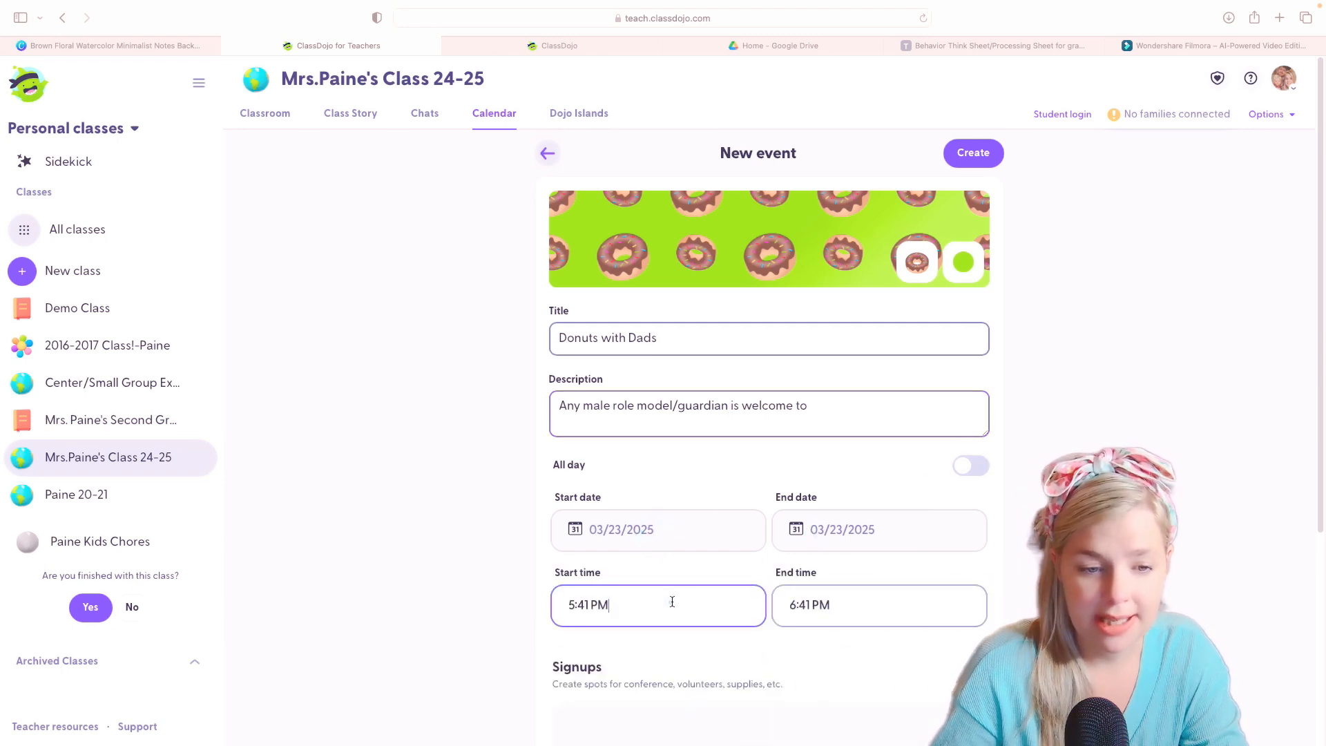
{"action": "scroll", "coordinate": [681, 607], "scroll_direction": "down", "scroll_amount": 5}
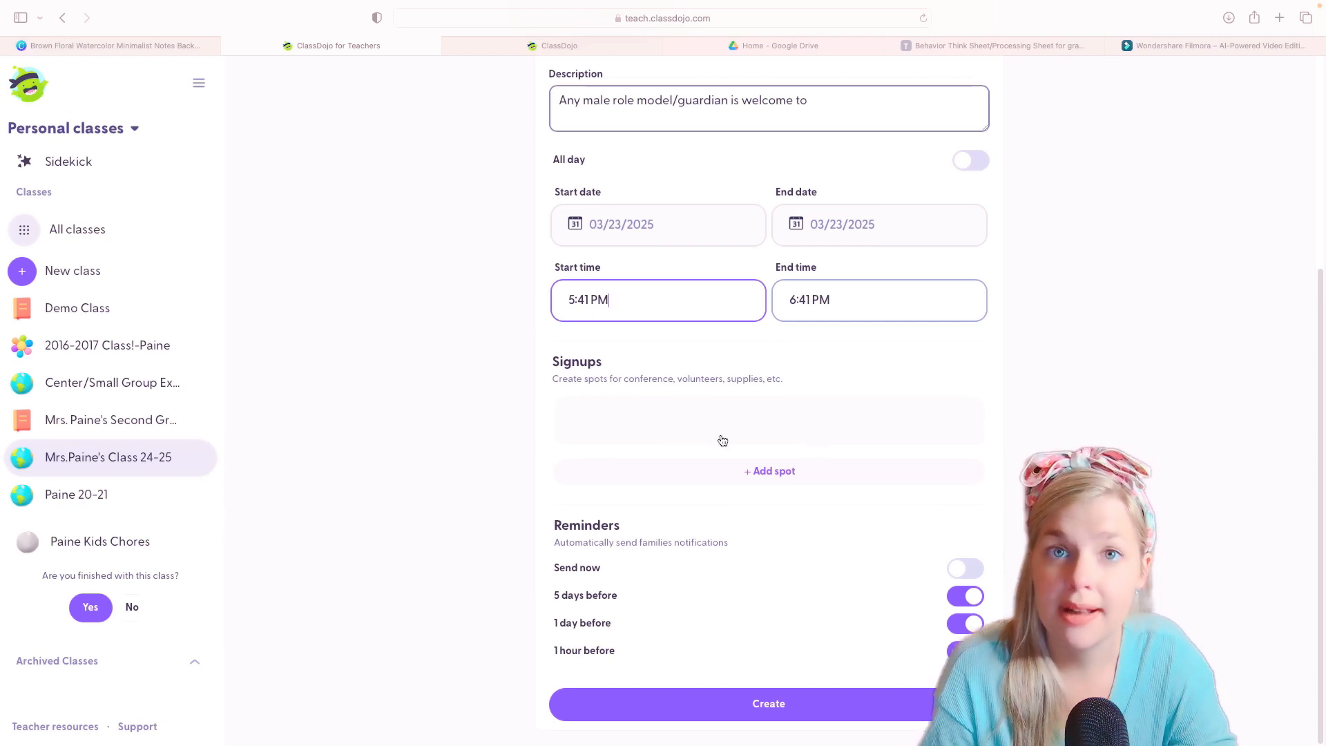
{"action": "left_click", "coordinate": [781, 475]}
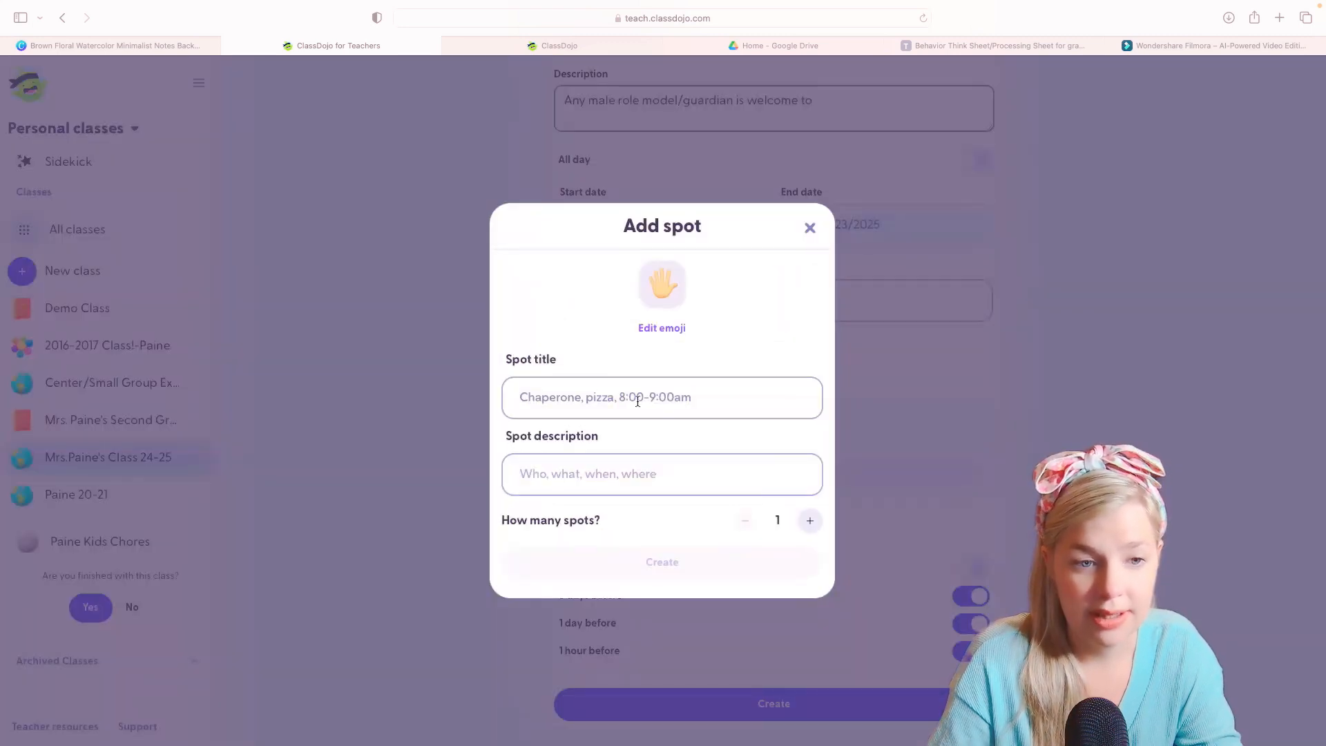
{"action": "left_click", "coordinate": [660, 392]}
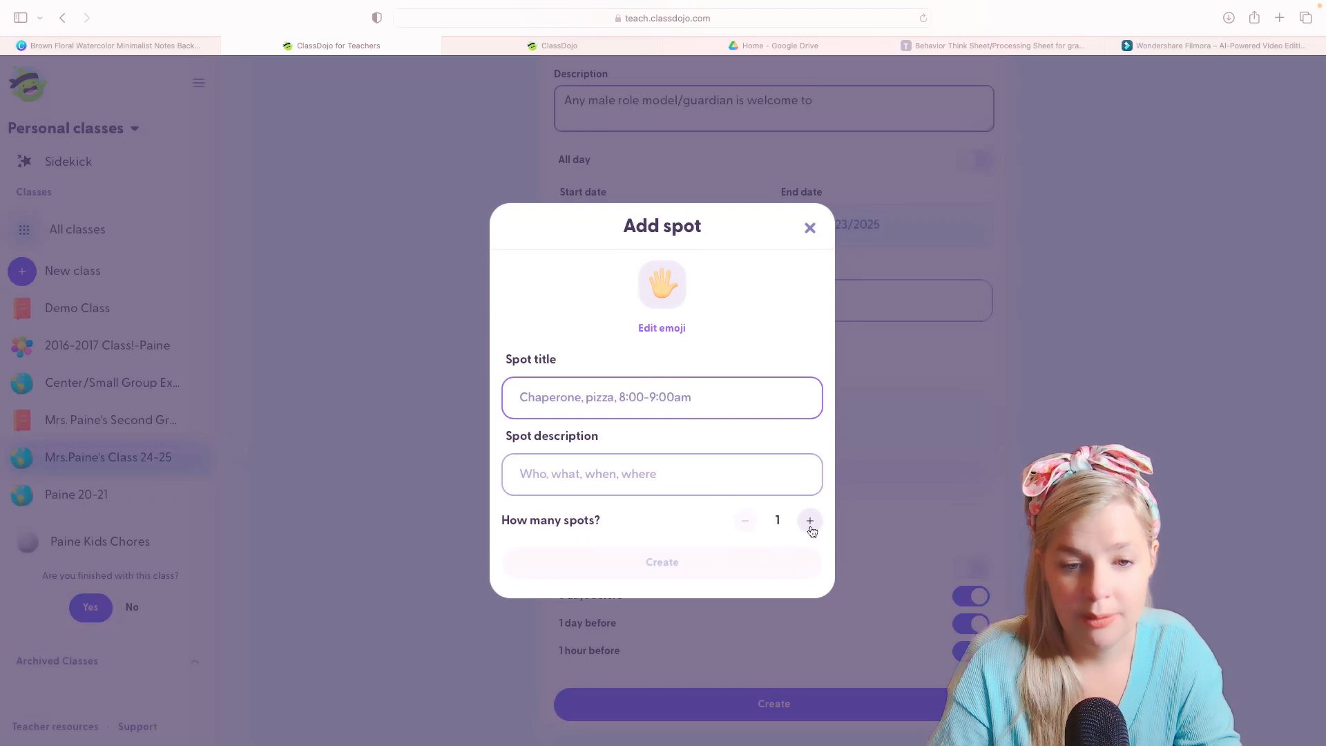
{"action": "left_click", "coordinate": [809, 228]}
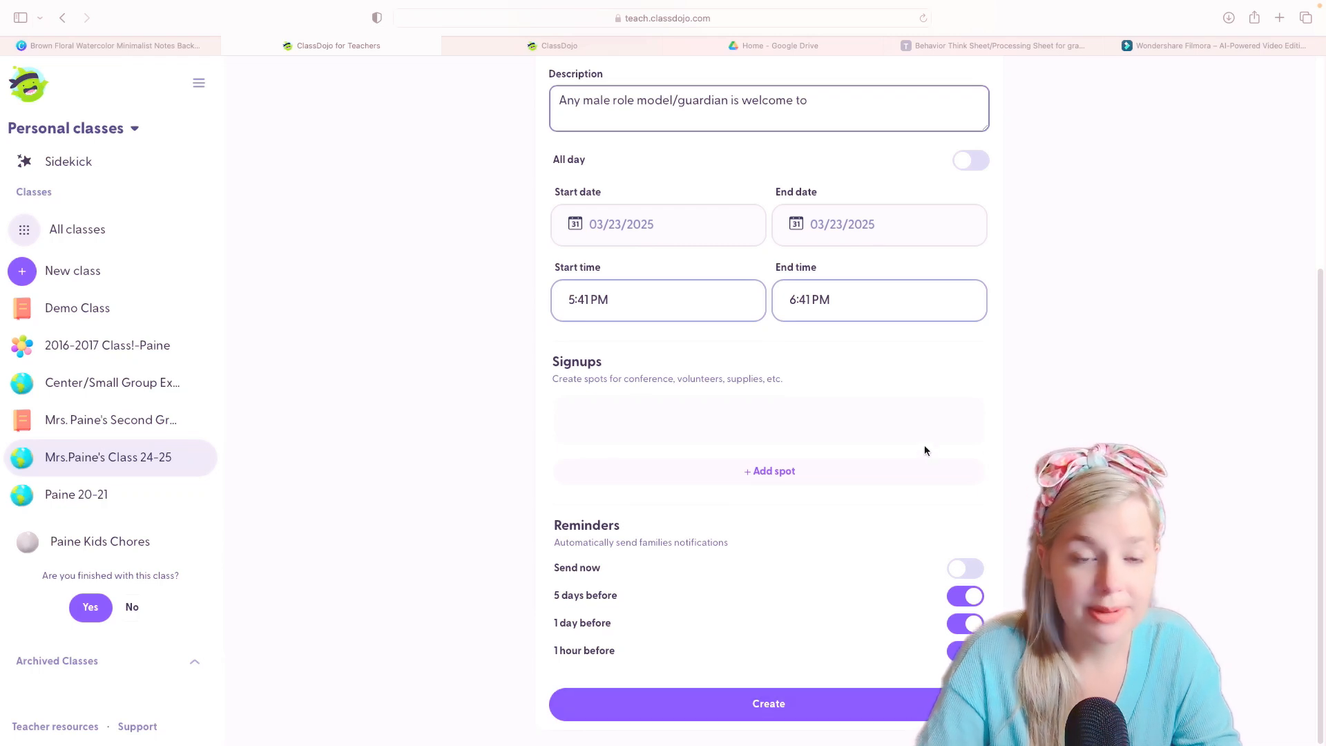
- Create the Donuts with Dads event and view its post in the Class Story
{"action": "scroll", "coordinate": [924, 451], "scroll_direction": "up", "scroll_amount": 5}
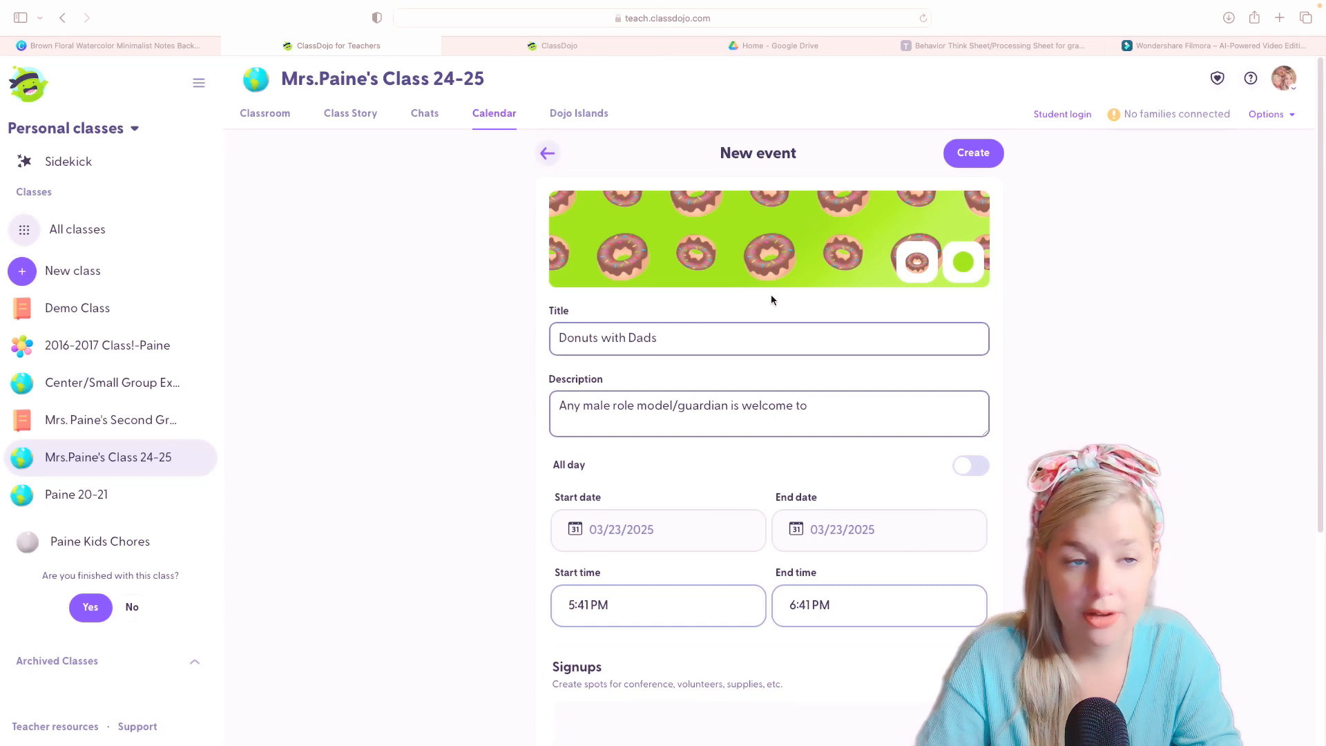
{"action": "left_click", "coordinate": [967, 154]}
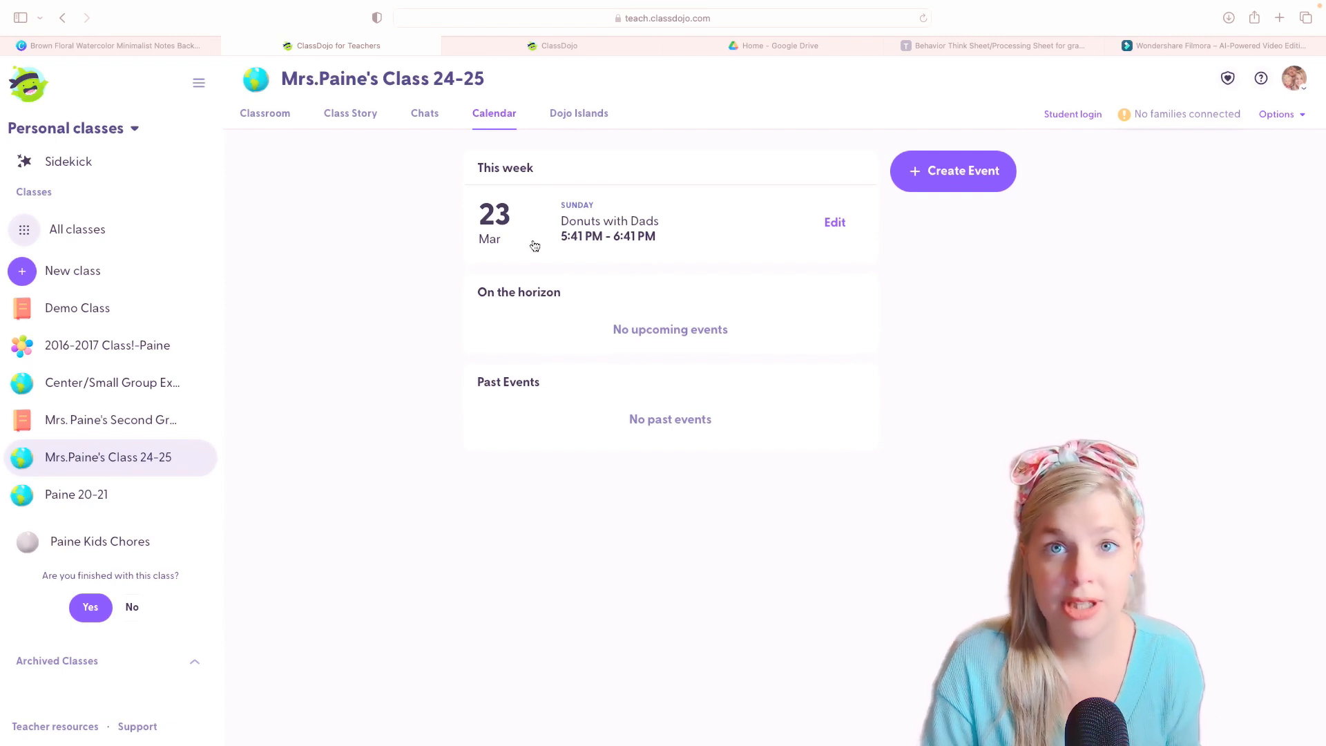
{"action": "left_click", "coordinate": [367, 118]}
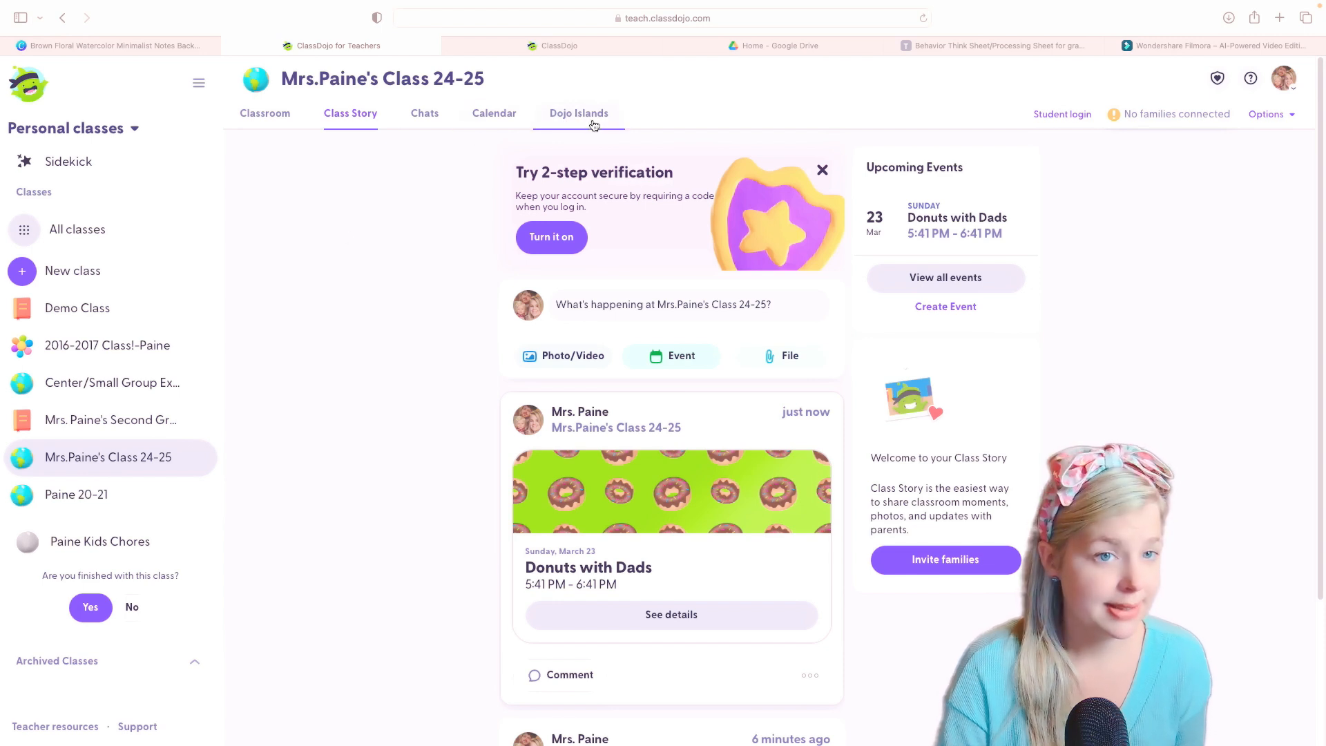
- Return to the 24-25 classroom and view the form for adding co-teachers, leaving the teacher's email empty
{"action": "left_click", "coordinate": [266, 110]}
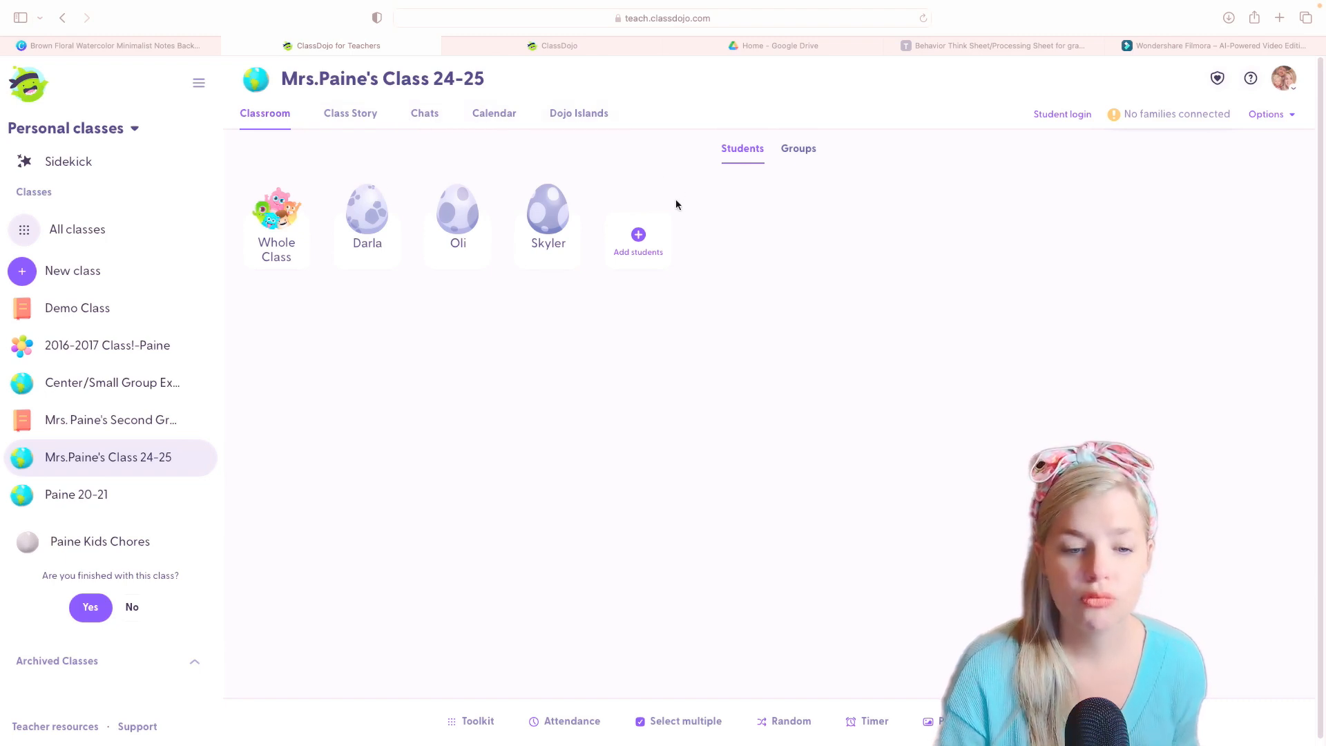
{"action": "left_click", "coordinate": [1274, 115]}
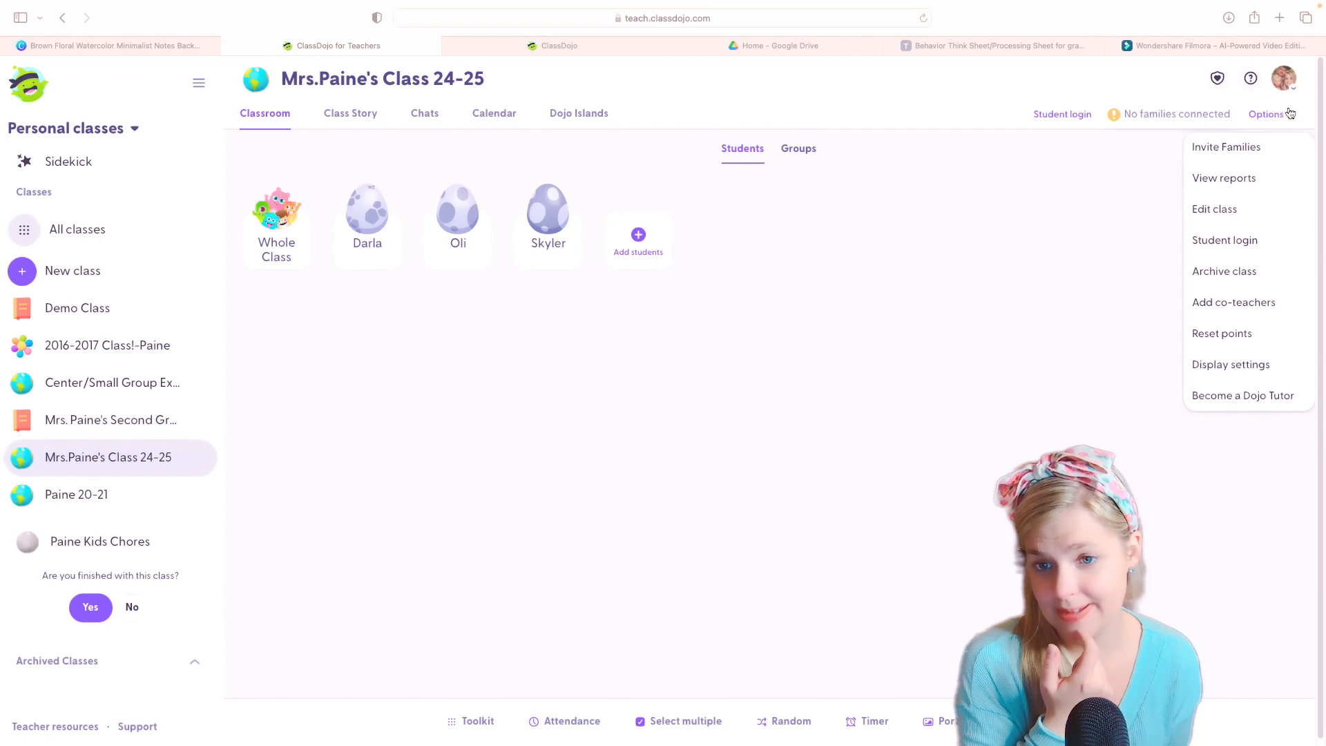
{"action": "left_click", "coordinate": [1276, 302]}
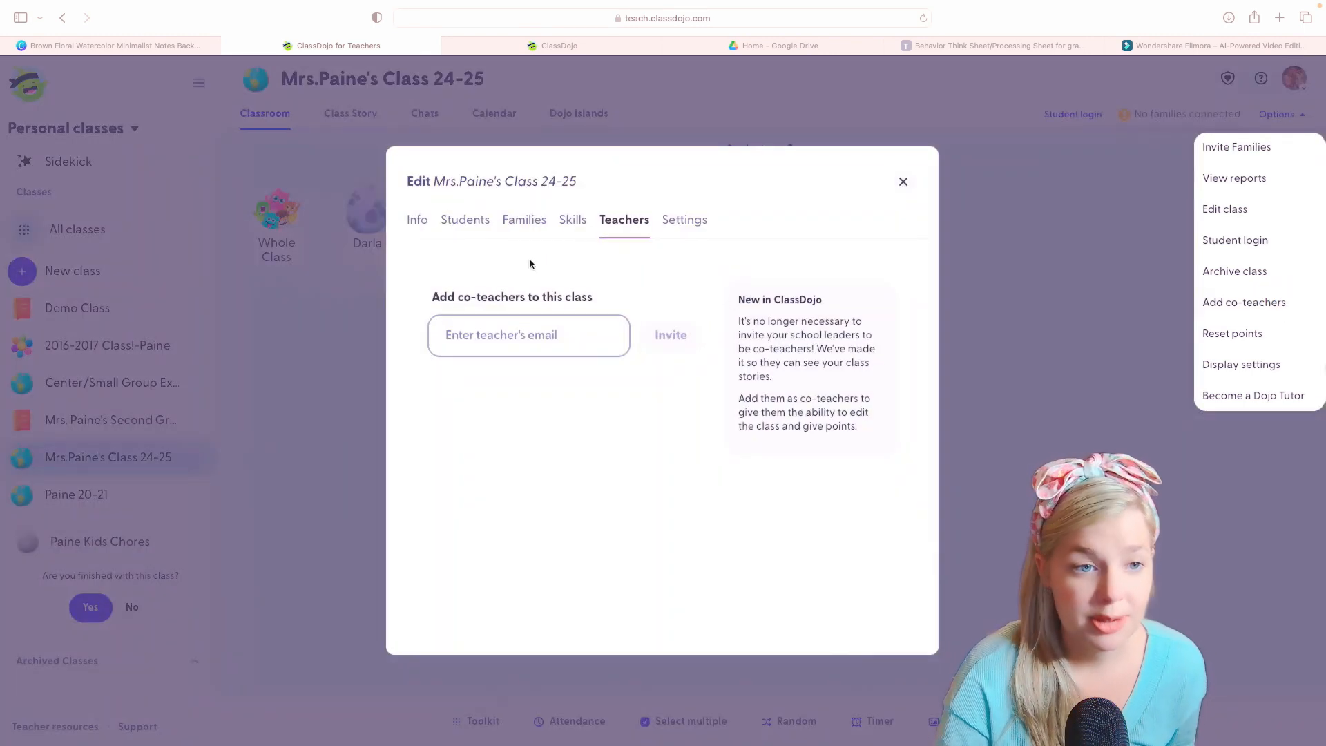
{"action": "left_click", "coordinate": [535, 331]}
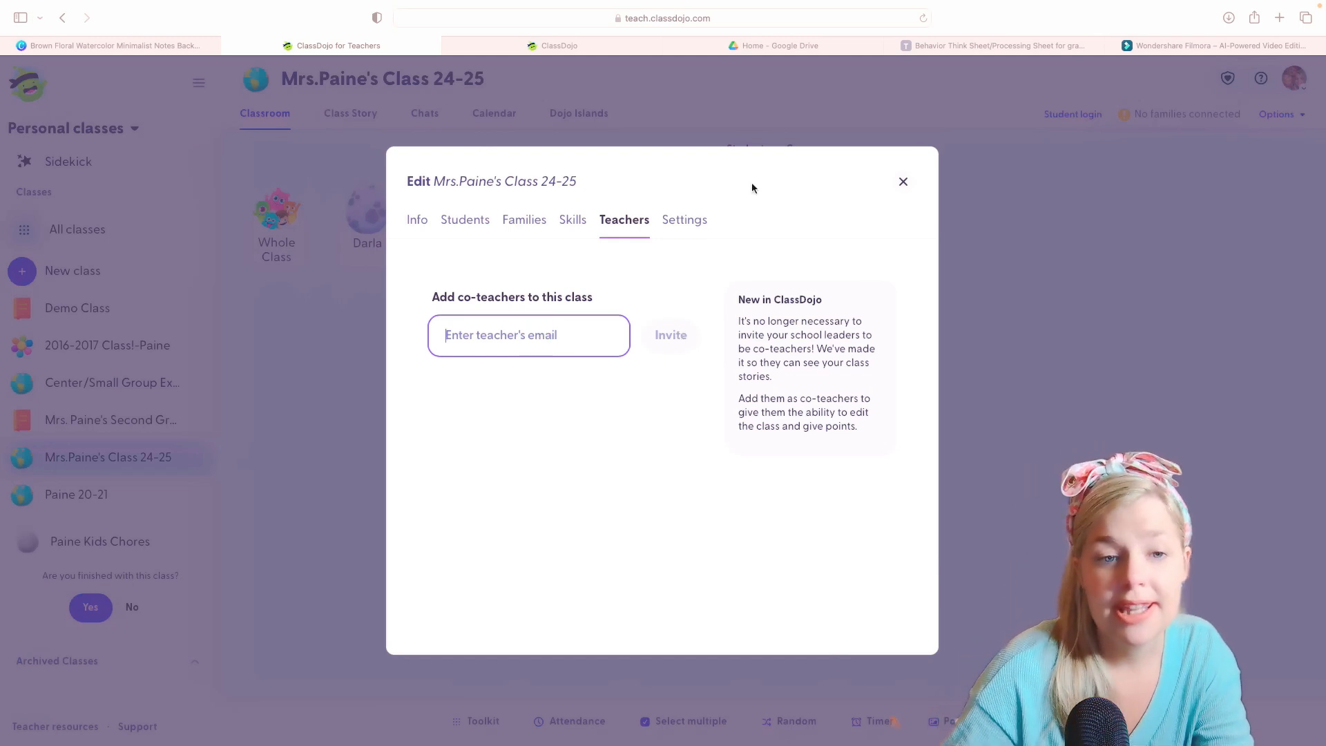
- View the class settings and the confirmation for turning off Class chat, then dismiss it without changing the setting
{"action": "left_click", "coordinate": [683, 221]}
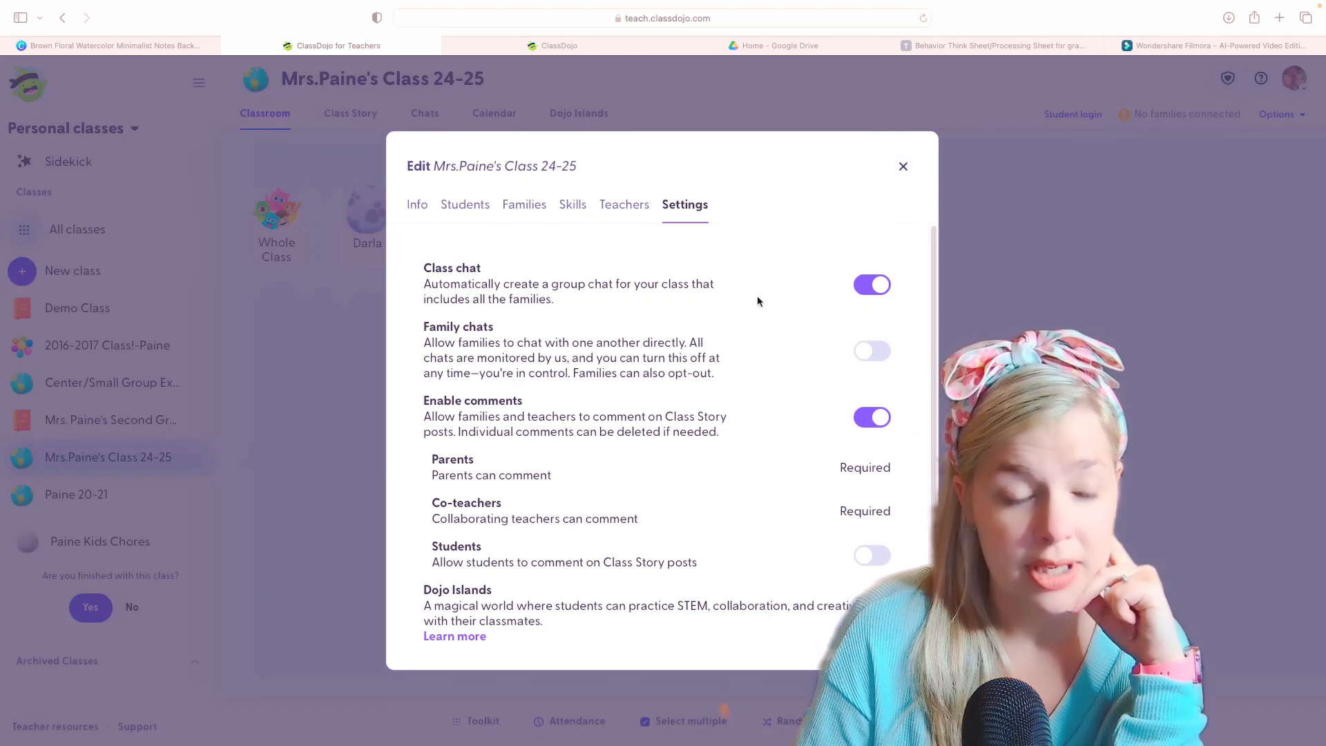
{"action": "left_click", "coordinate": [880, 287]}
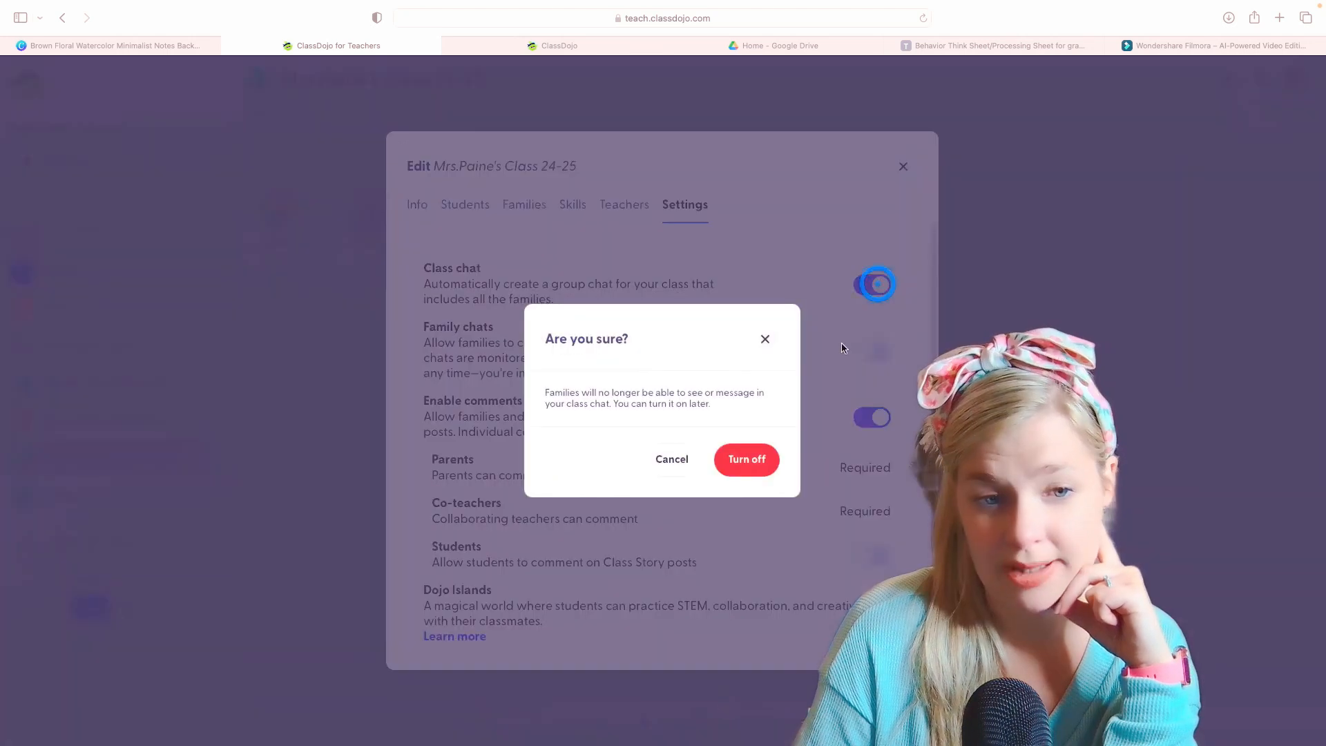
{"action": "left_click", "coordinate": [766, 337]}
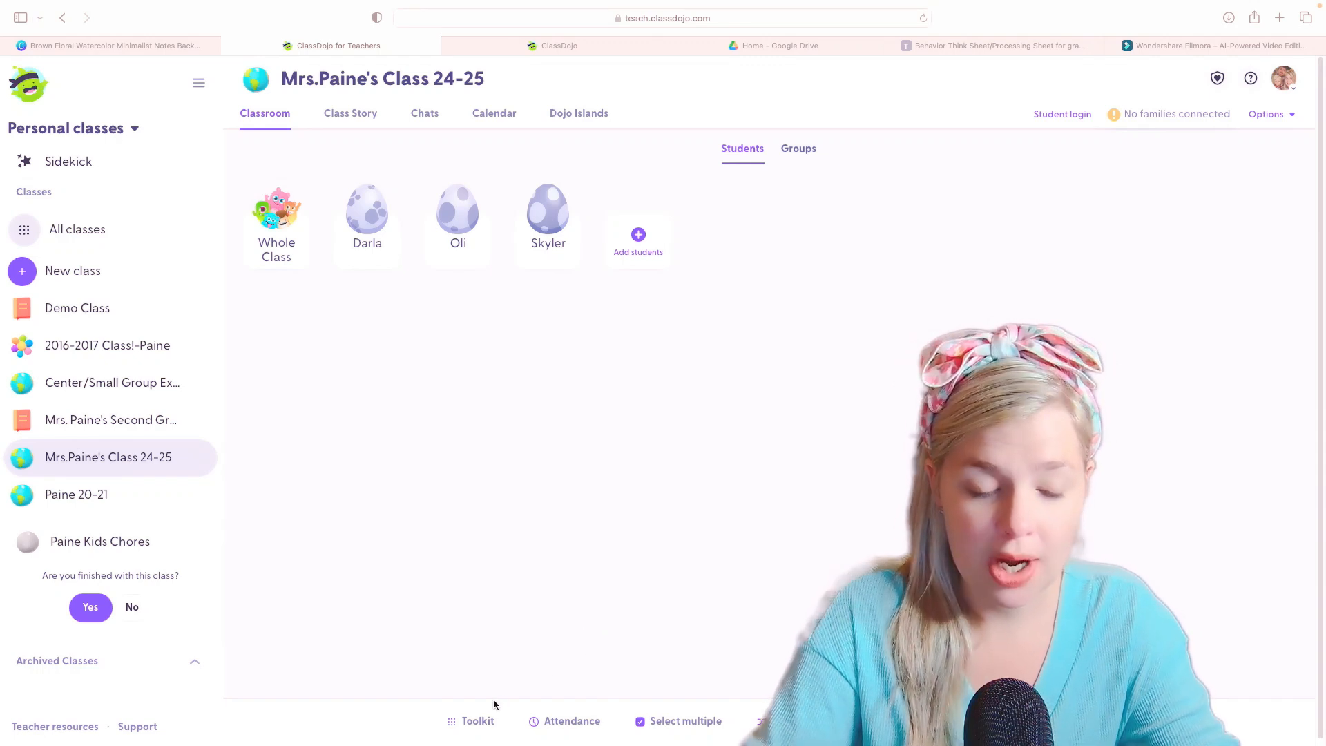
- Start a 10:00 timer from the class toolkit, then pause and resume the countdown
{"action": "left_click", "coordinate": [484, 721]}
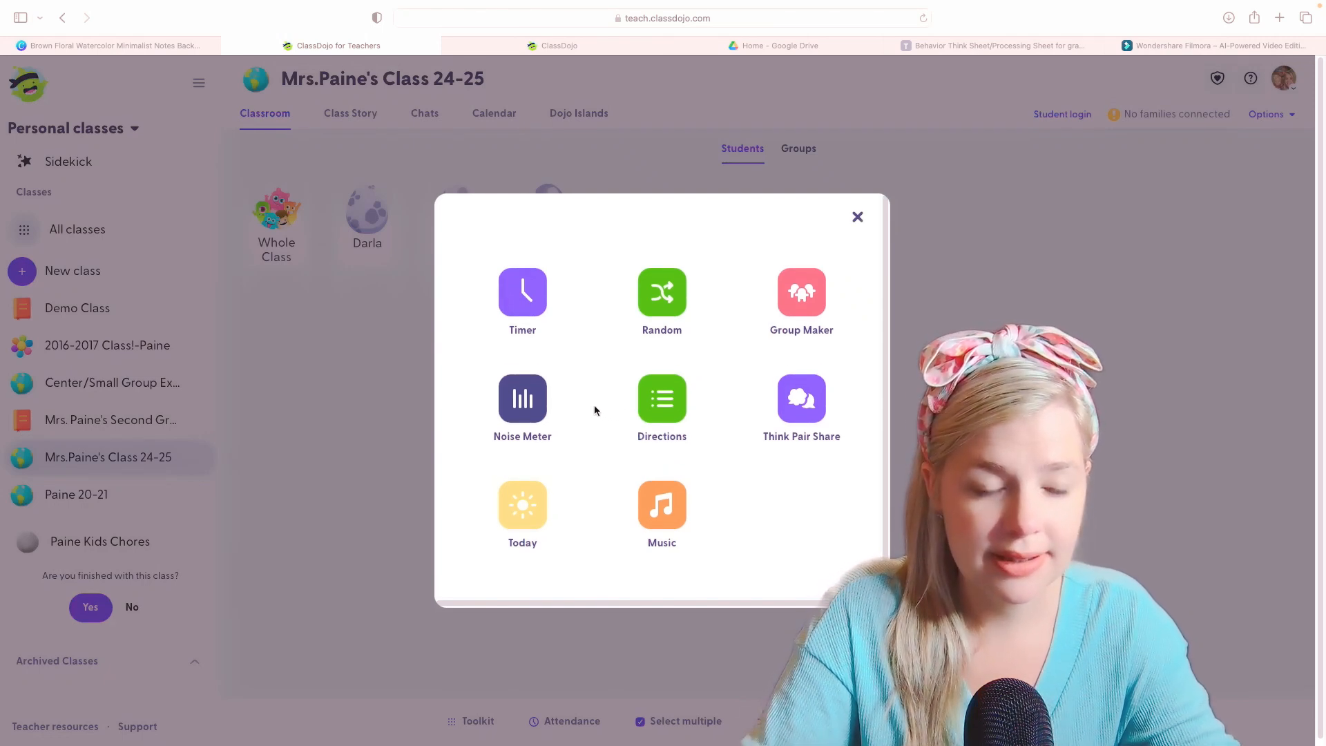
{"action": "left_click", "coordinate": [520, 301]}
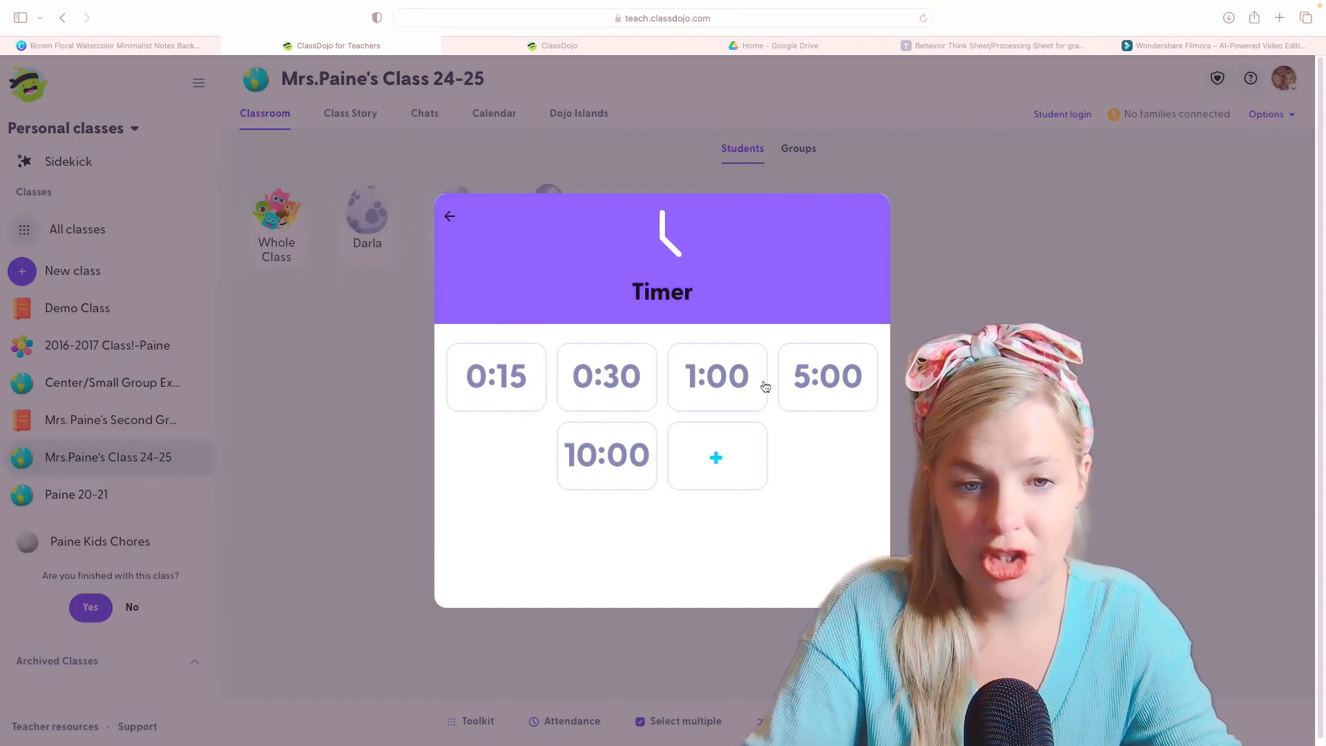
{"action": "left_click", "coordinate": [618, 461]}
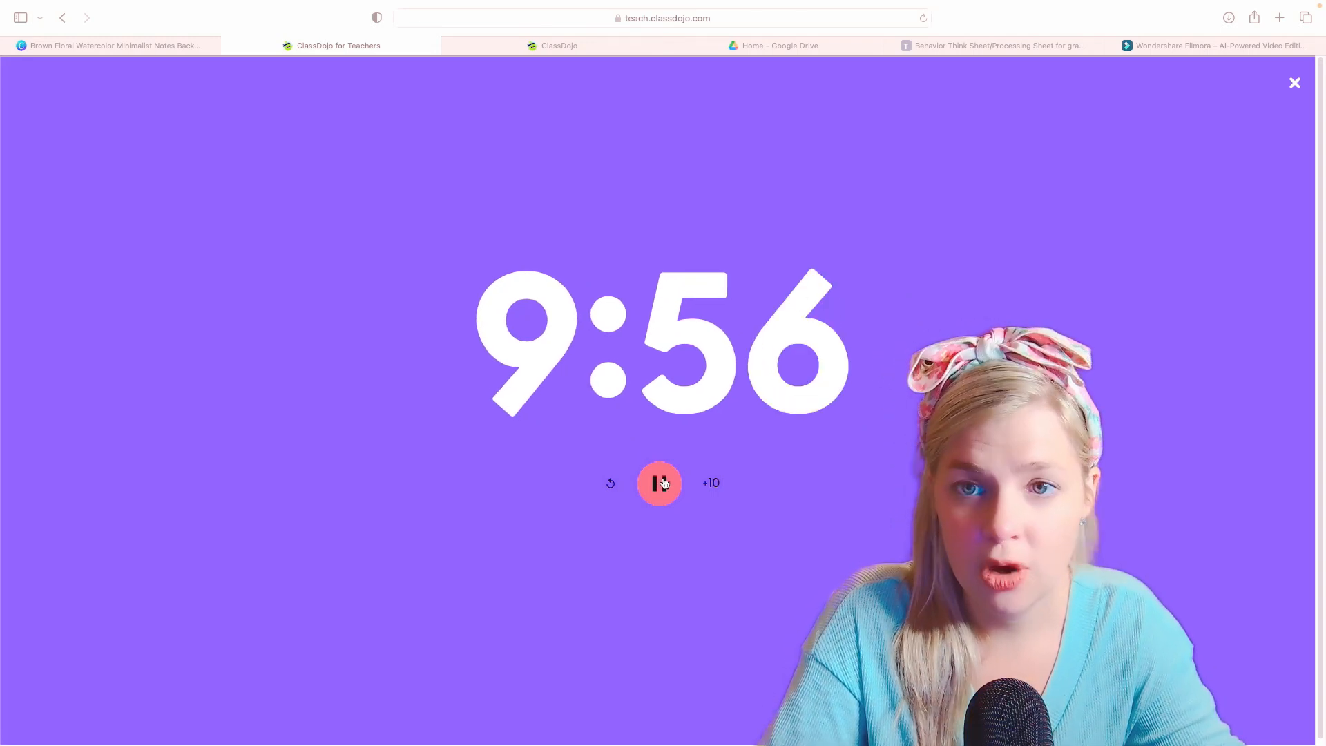
{"action": "left_click", "coordinate": [665, 483]}
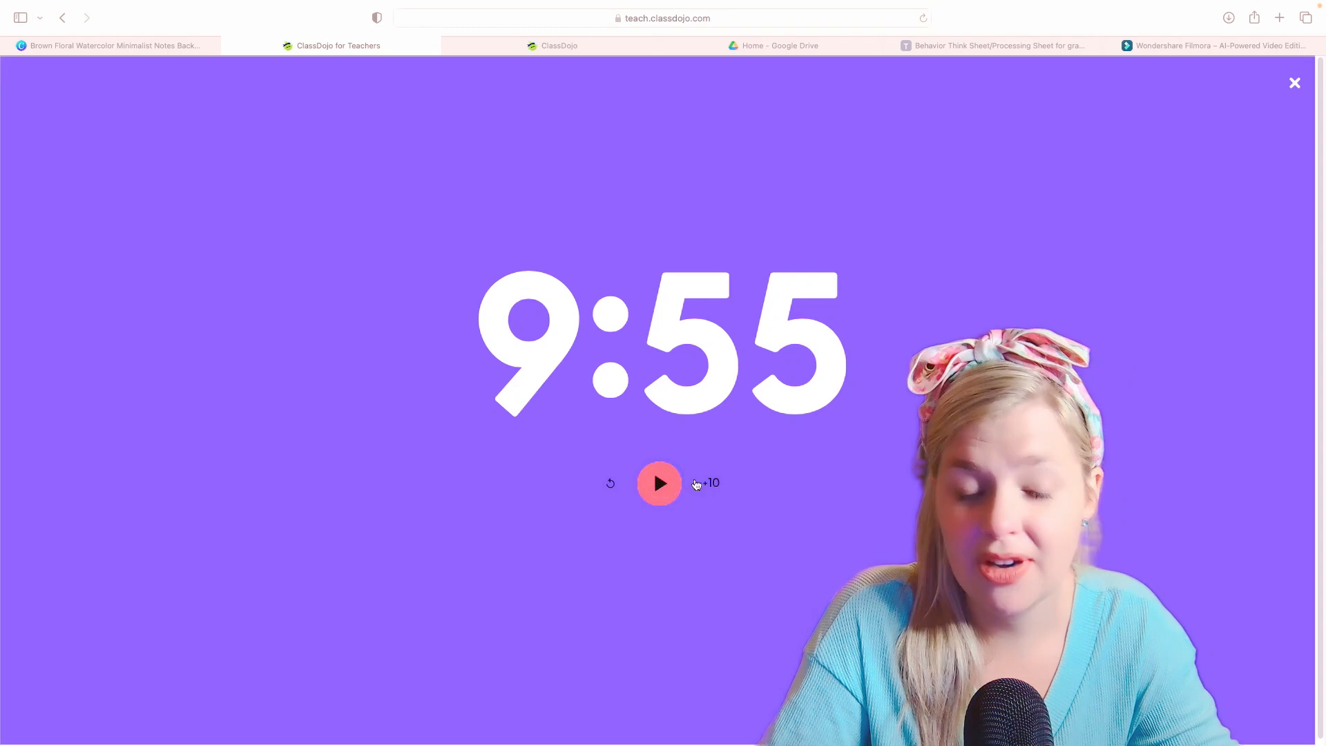
{"action": "left_click", "coordinate": [662, 484]}
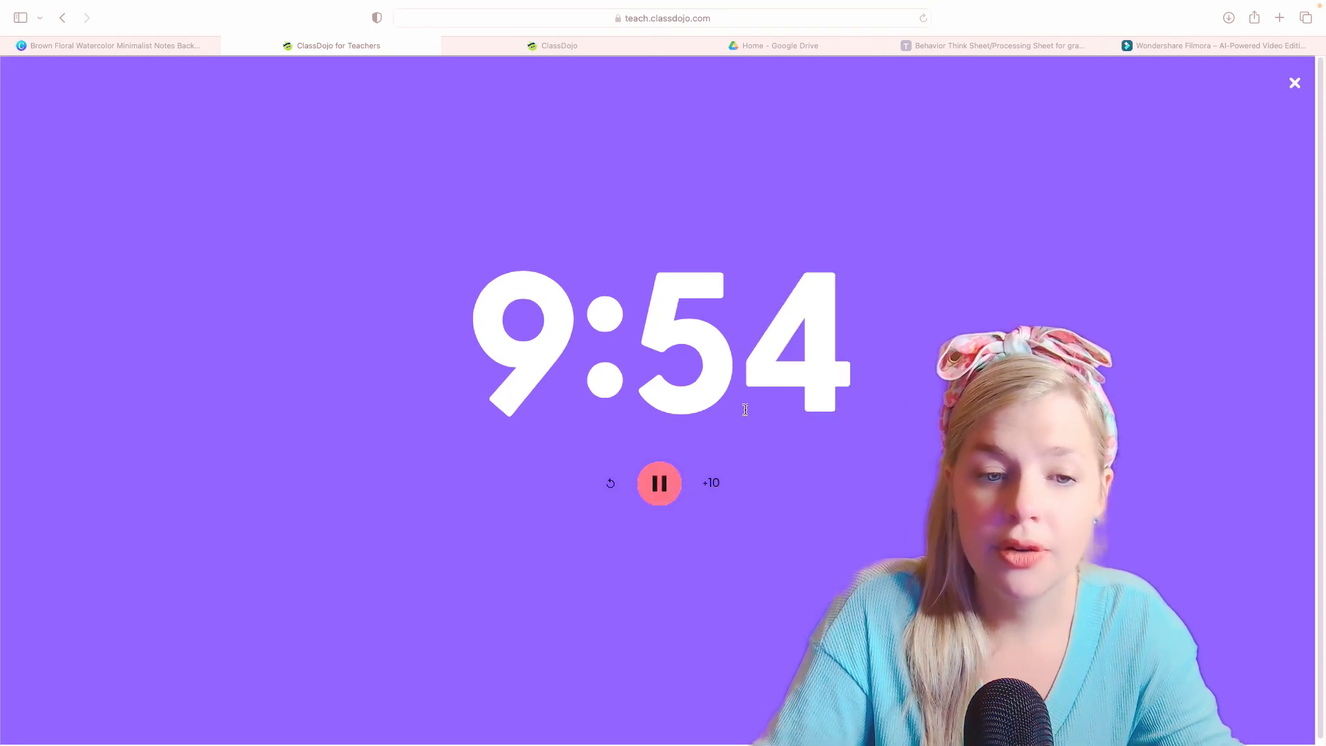
- Extend the running timer repeatedly in 10-second increments to over 13 minutes, then pause and close it
{"action": "left_click", "coordinate": [716, 485]}
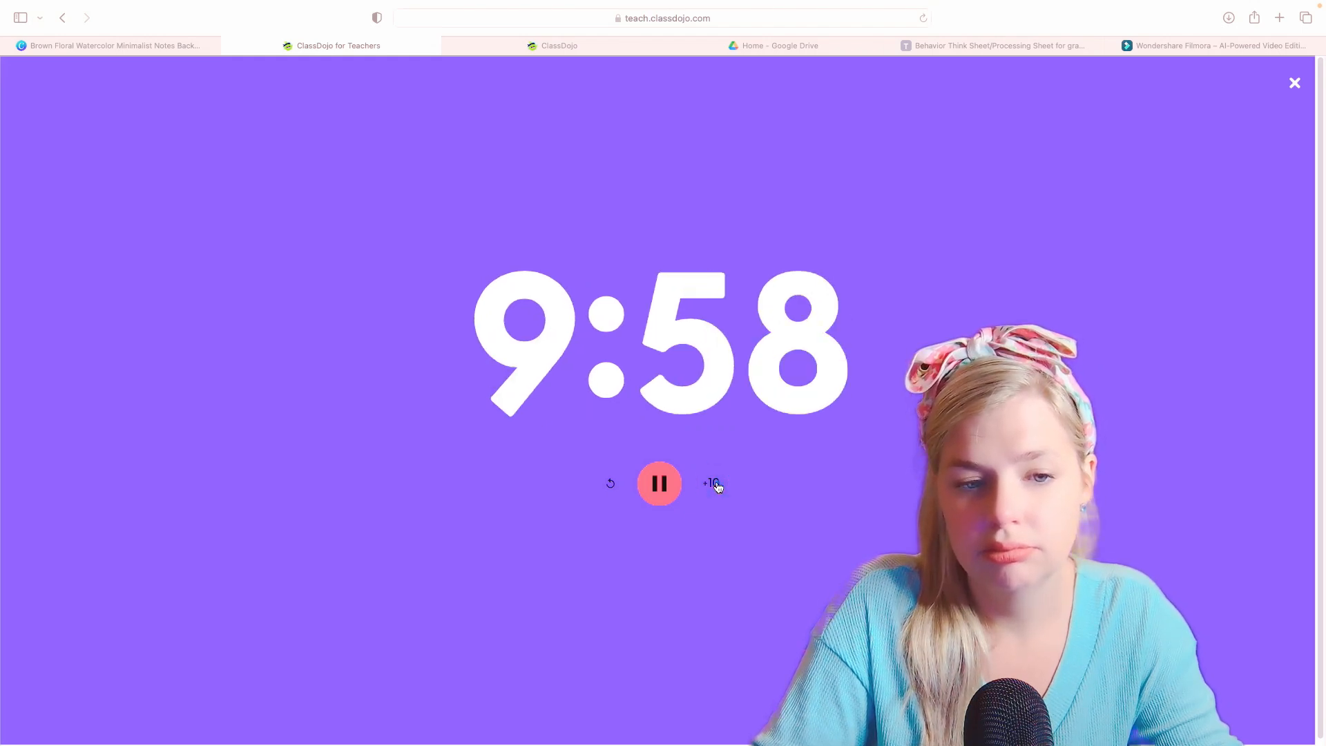
{"action": "left_click", "coordinate": [716, 486]}
{"action": "left_click", "coordinate": [715, 485]}
{"action": "left_click", "coordinate": [716, 485]}
{"action": "triple_click", "coordinate": [716, 485]}
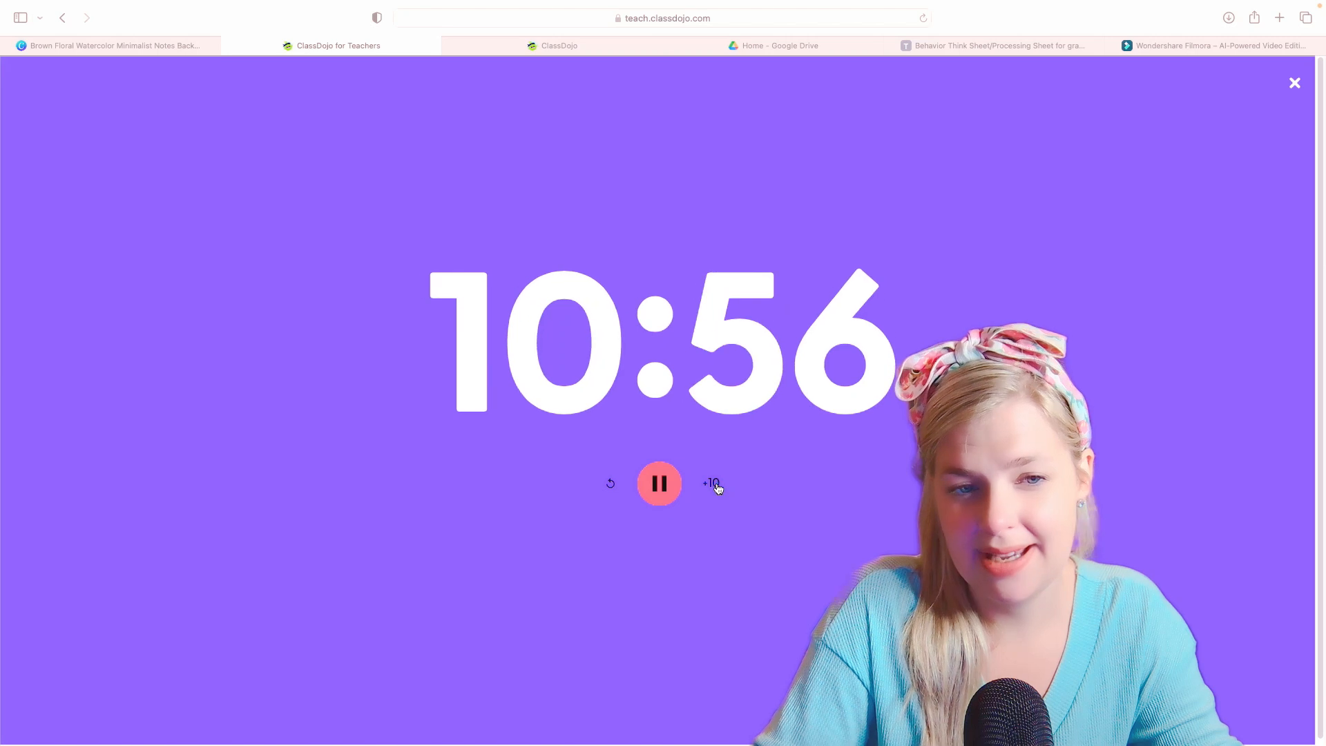
{"action": "triple_click", "coordinate": [716, 486]}
{"action": "triple_click", "coordinate": [716, 486]}
{"action": "triple_click", "coordinate": [716, 486]}
{"action": "triple_click", "coordinate": [716, 485]}
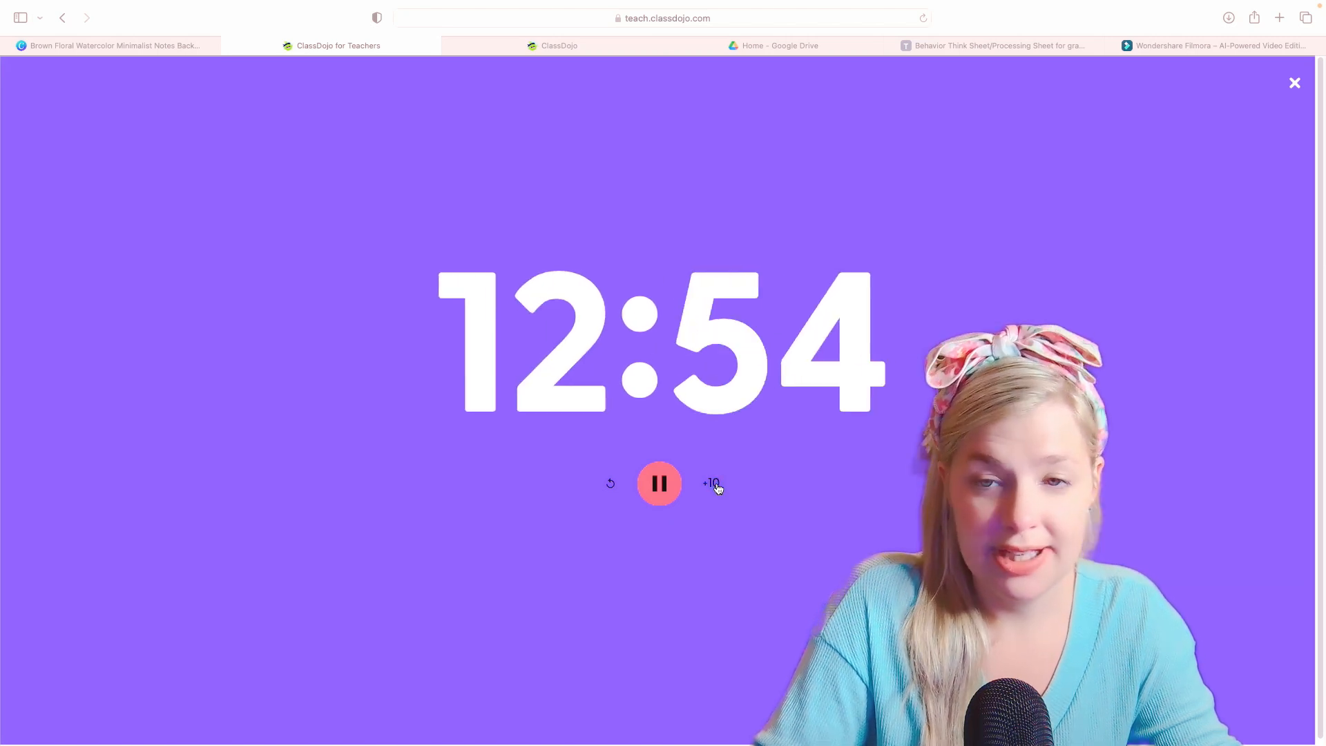
{"action": "triple_click", "coordinate": [715, 485]}
{"action": "double_click", "coordinate": [716, 485]}
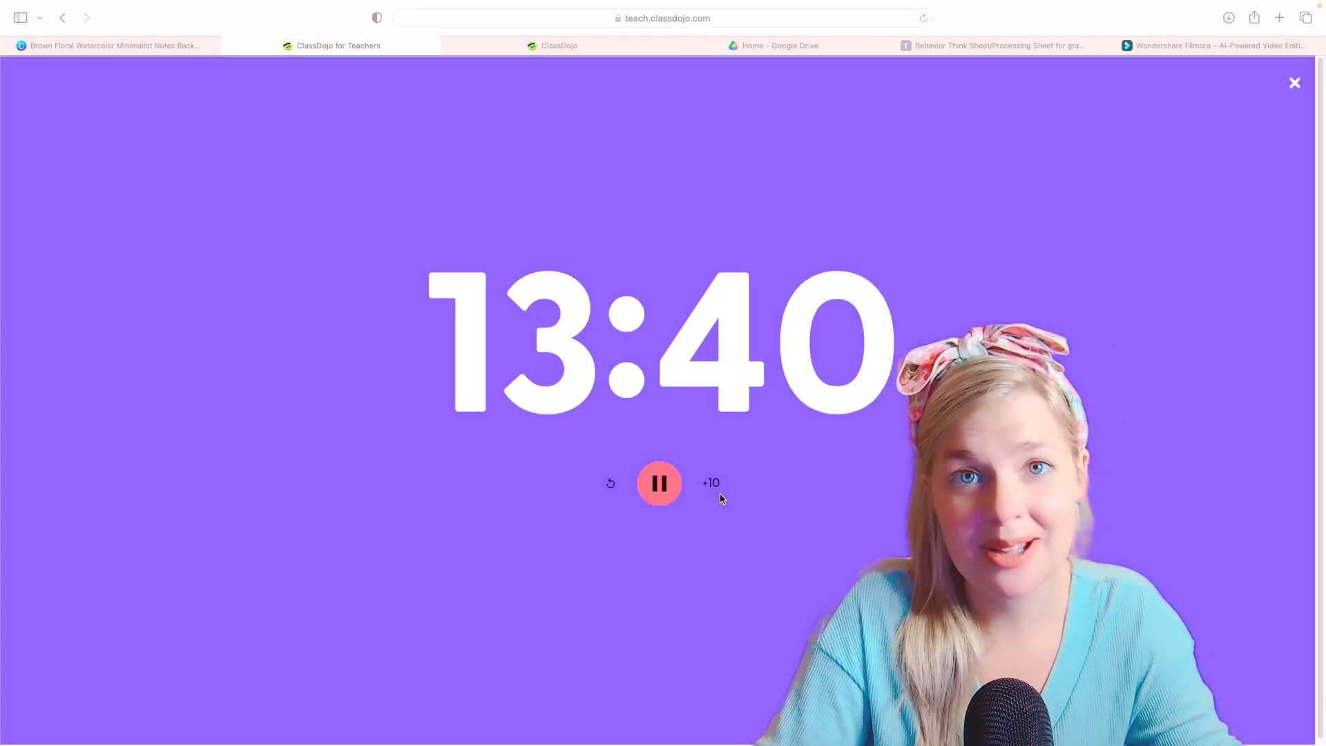
{"action": "left_click", "coordinate": [660, 484]}
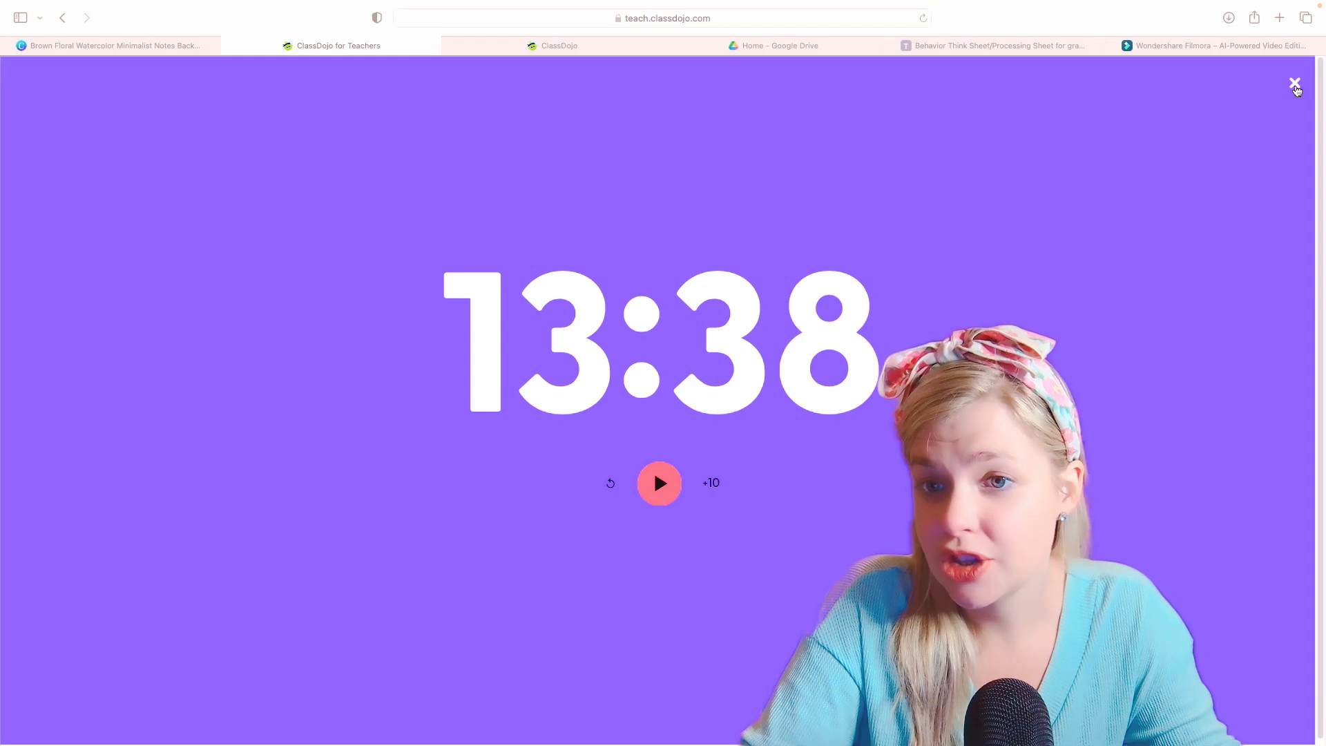
{"action": "left_click", "coordinate": [1294, 84]}
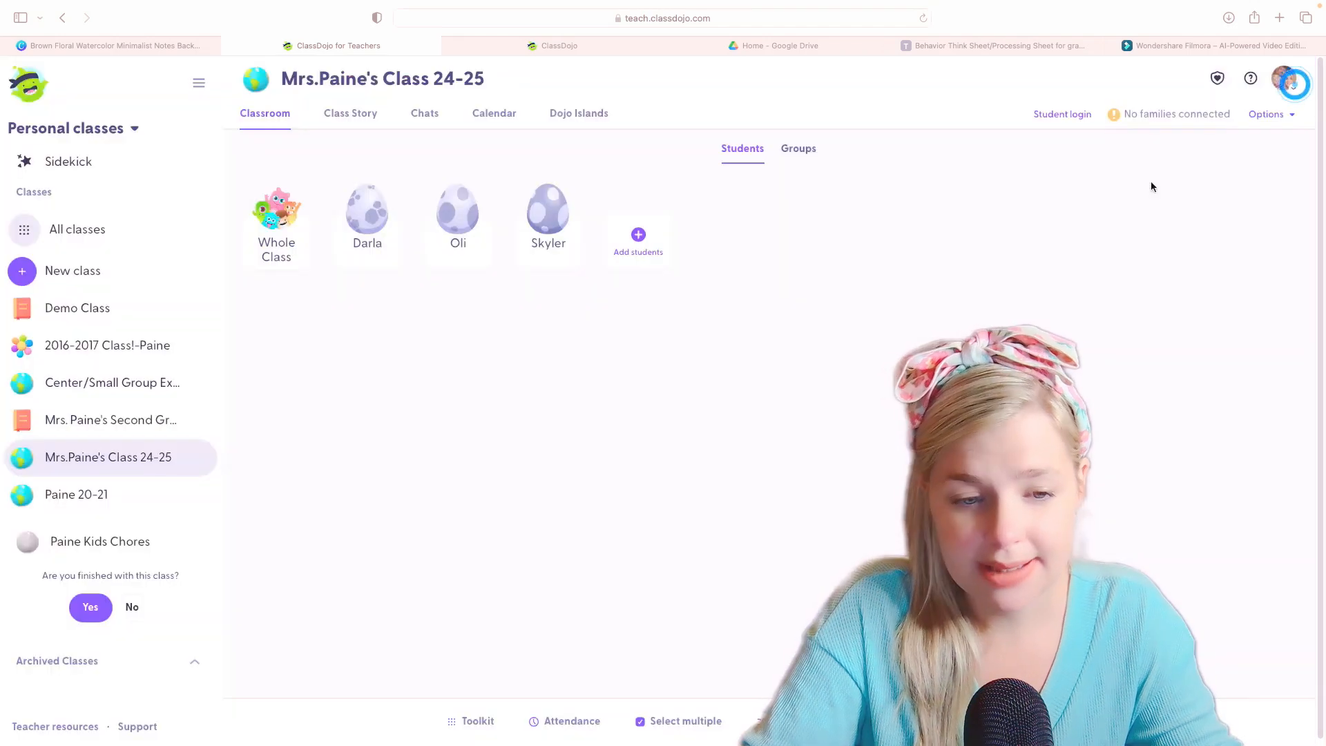
- Pick a random student with the toolkit's Random tool, pick again once, and close the result
{"action": "left_click", "coordinate": [492, 733]}
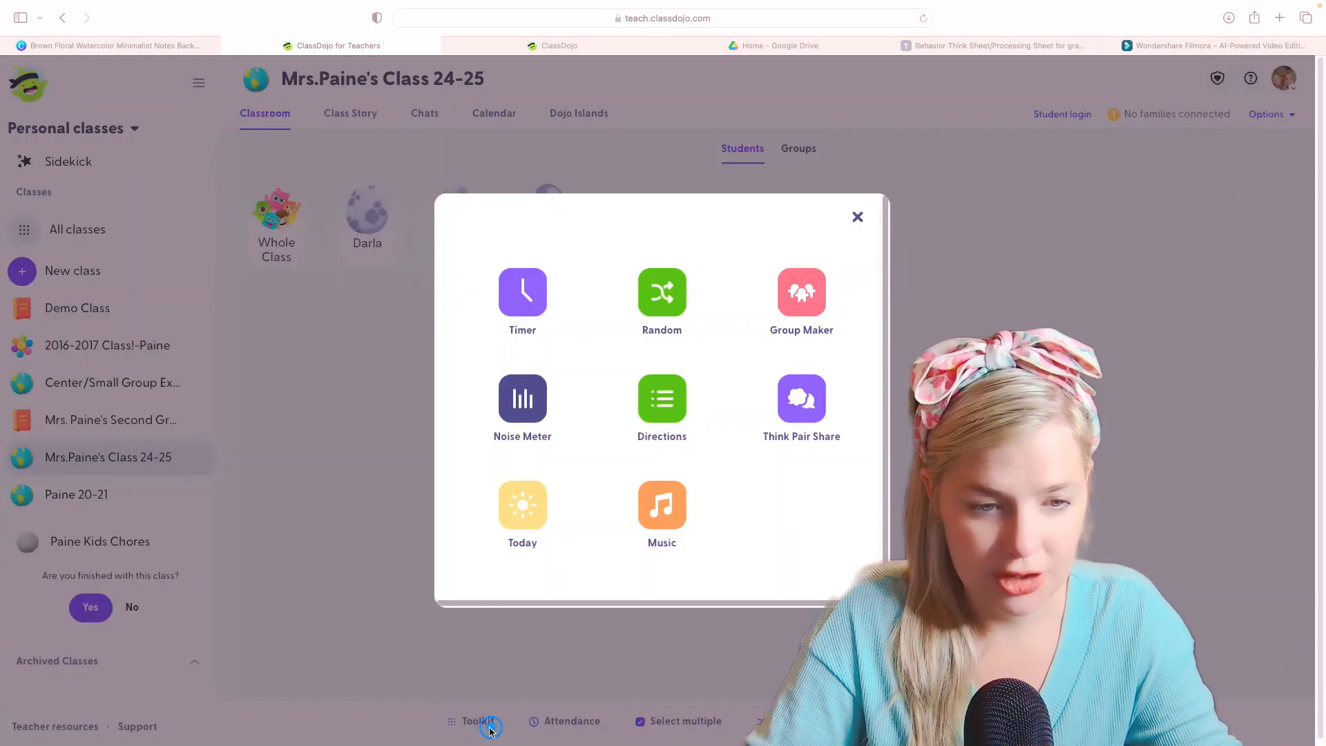
{"action": "left_click", "coordinate": [669, 304]}
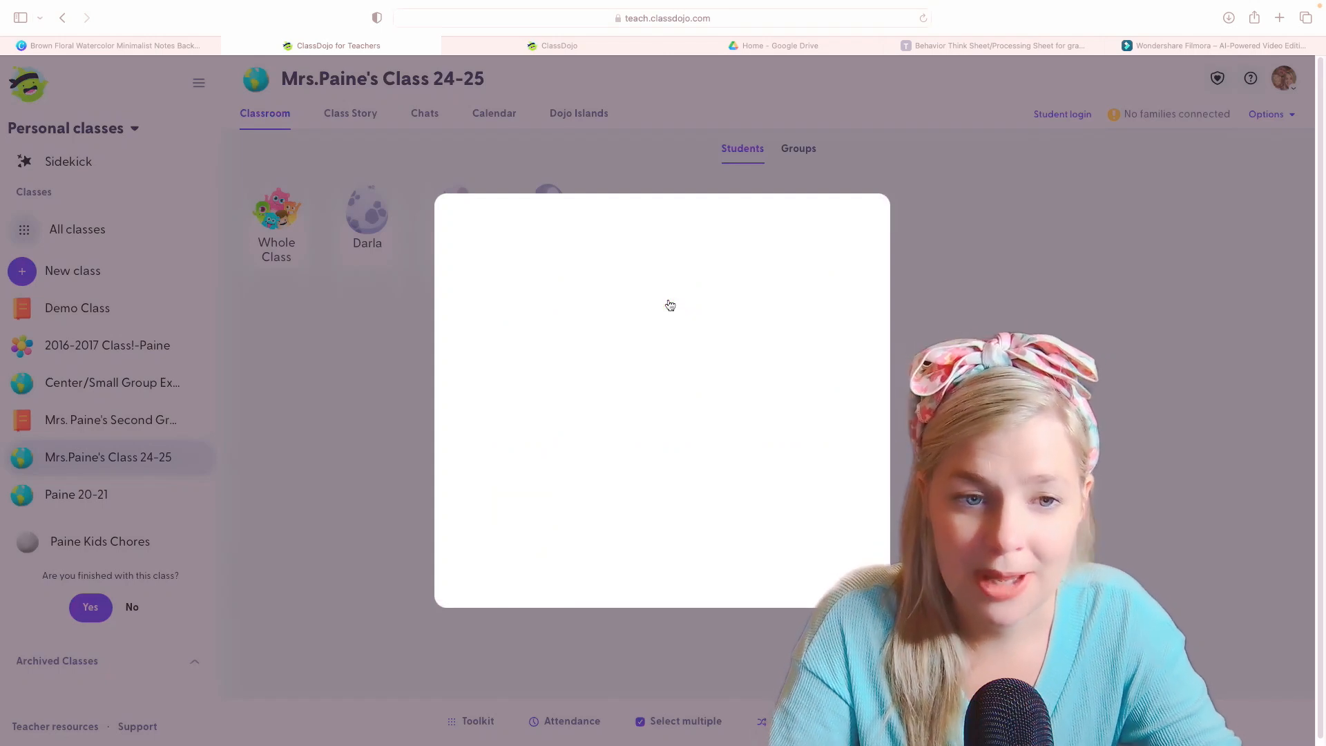
{"action": "left_click", "coordinate": [673, 532]}
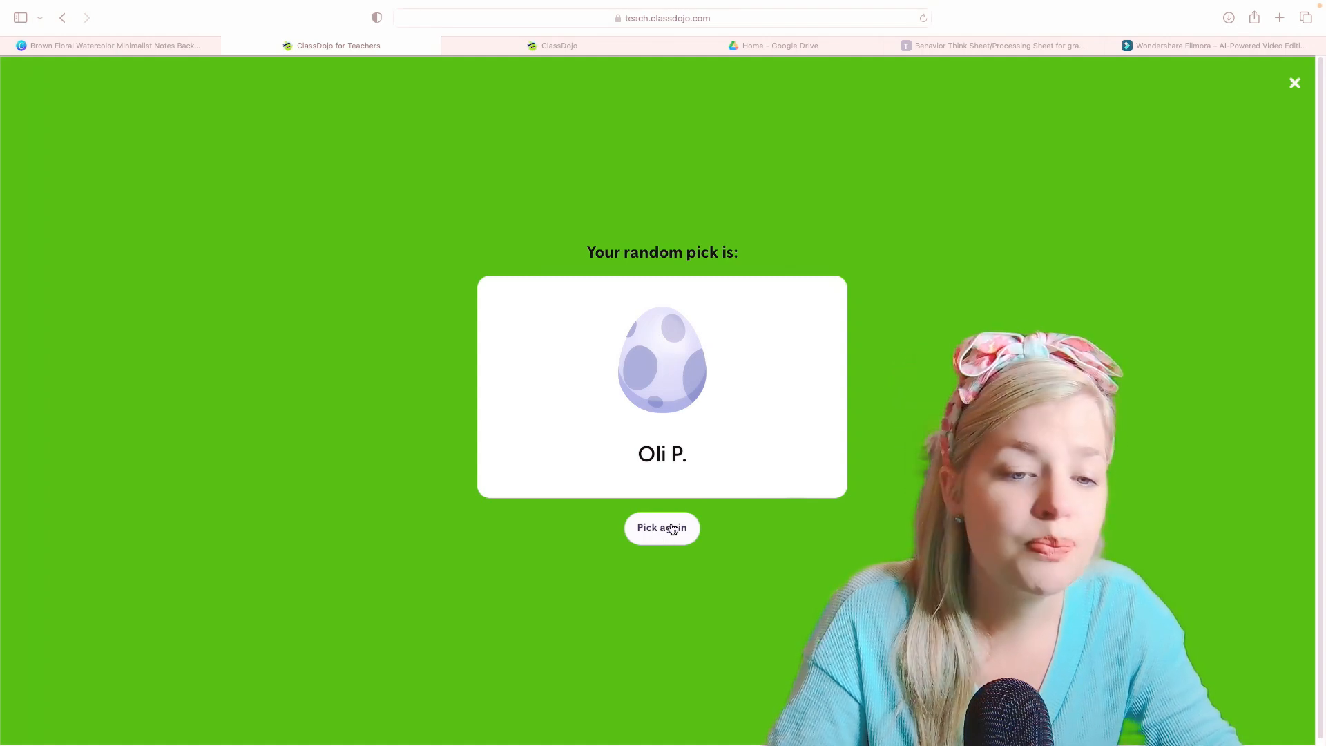
{"action": "left_click", "coordinate": [673, 528]}
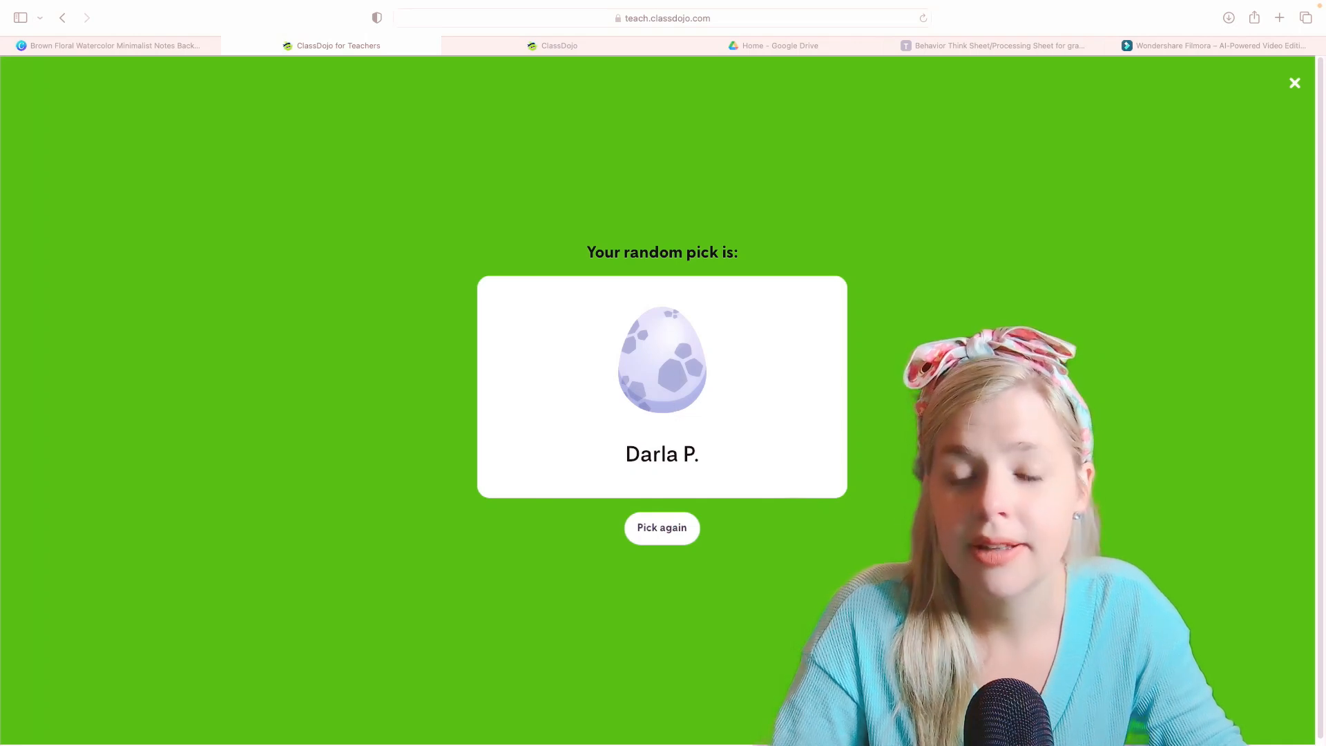
{"action": "left_click", "coordinate": [1292, 84]}
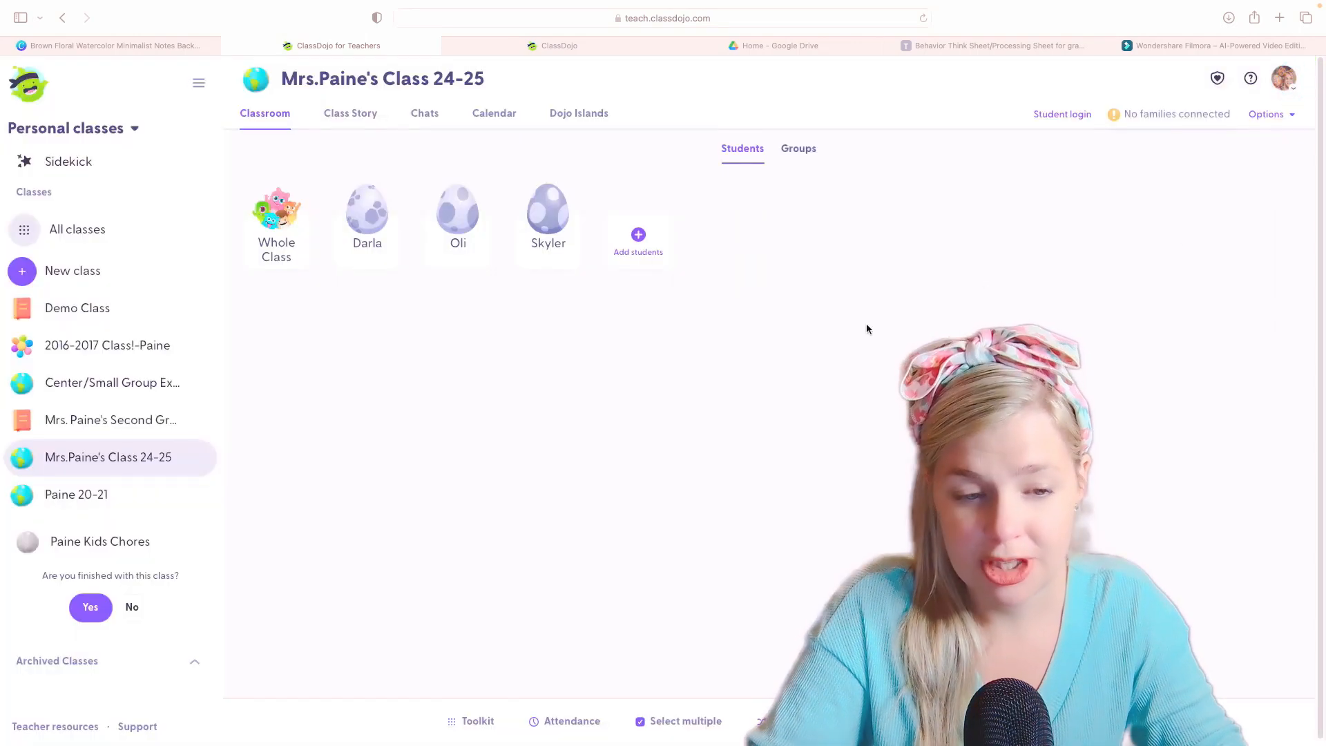
- Split the class into groups of 2 students with Group Maker, then close the groups display
{"action": "left_click", "coordinate": [479, 721]}
{"action": "left_click", "coordinate": [800, 294]}
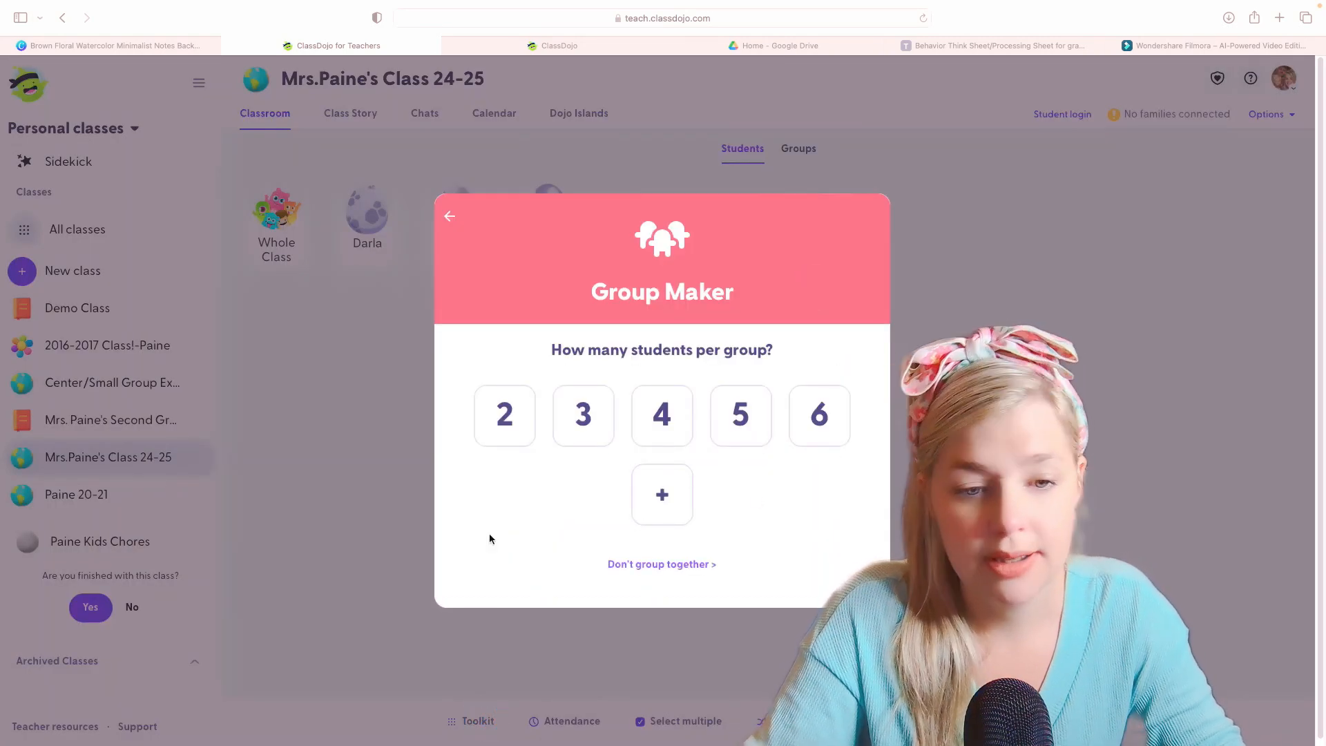
{"action": "left_click", "coordinate": [504, 412]}
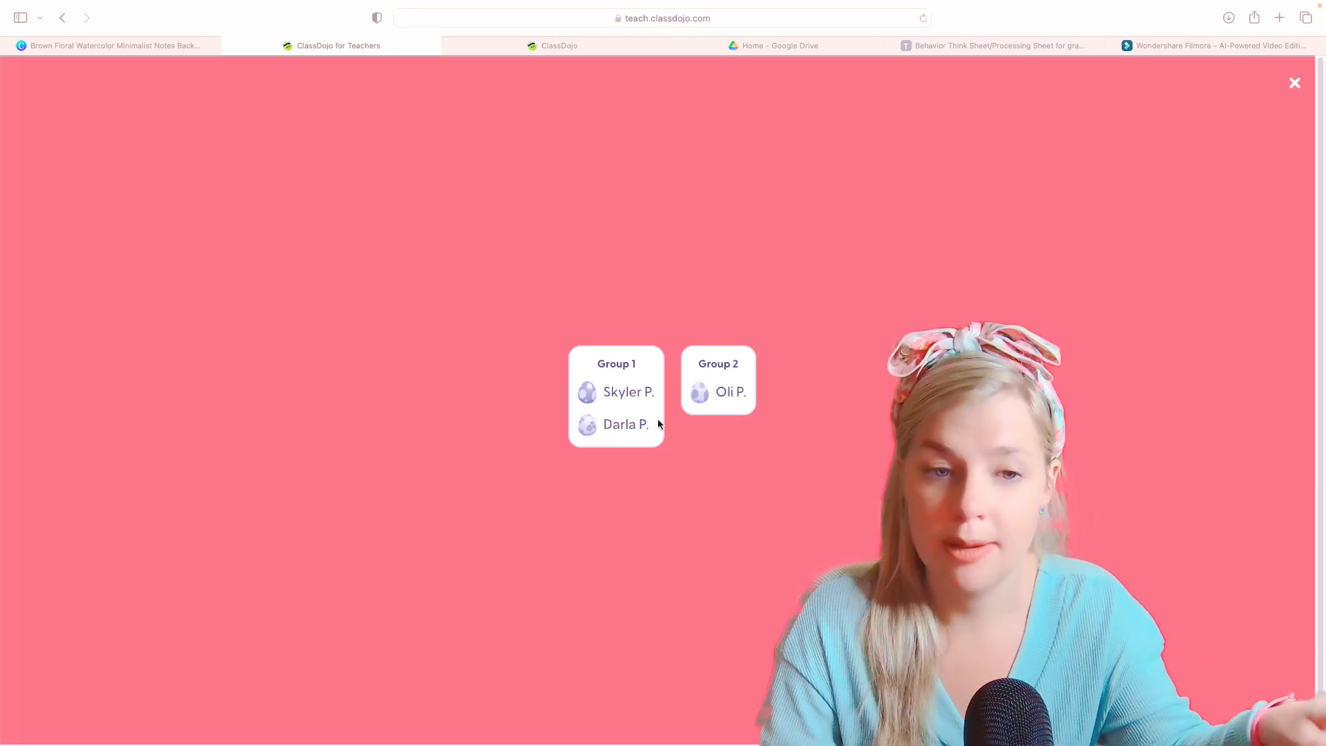
{"action": "left_click", "coordinate": [1293, 83]}
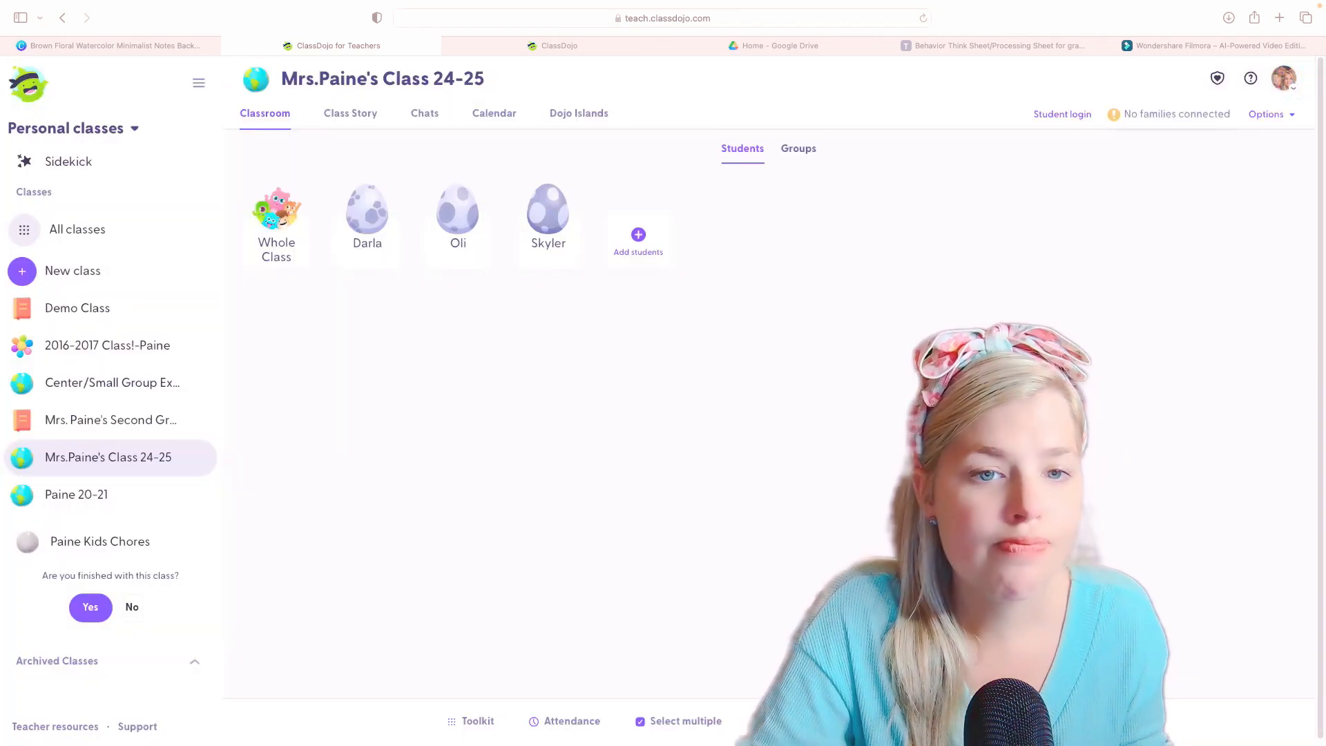
- Run the Noise Meter with microphone access allowed, raise its sensitivity slightly above the middle, and close it
{"action": "left_click", "coordinate": [463, 720]}
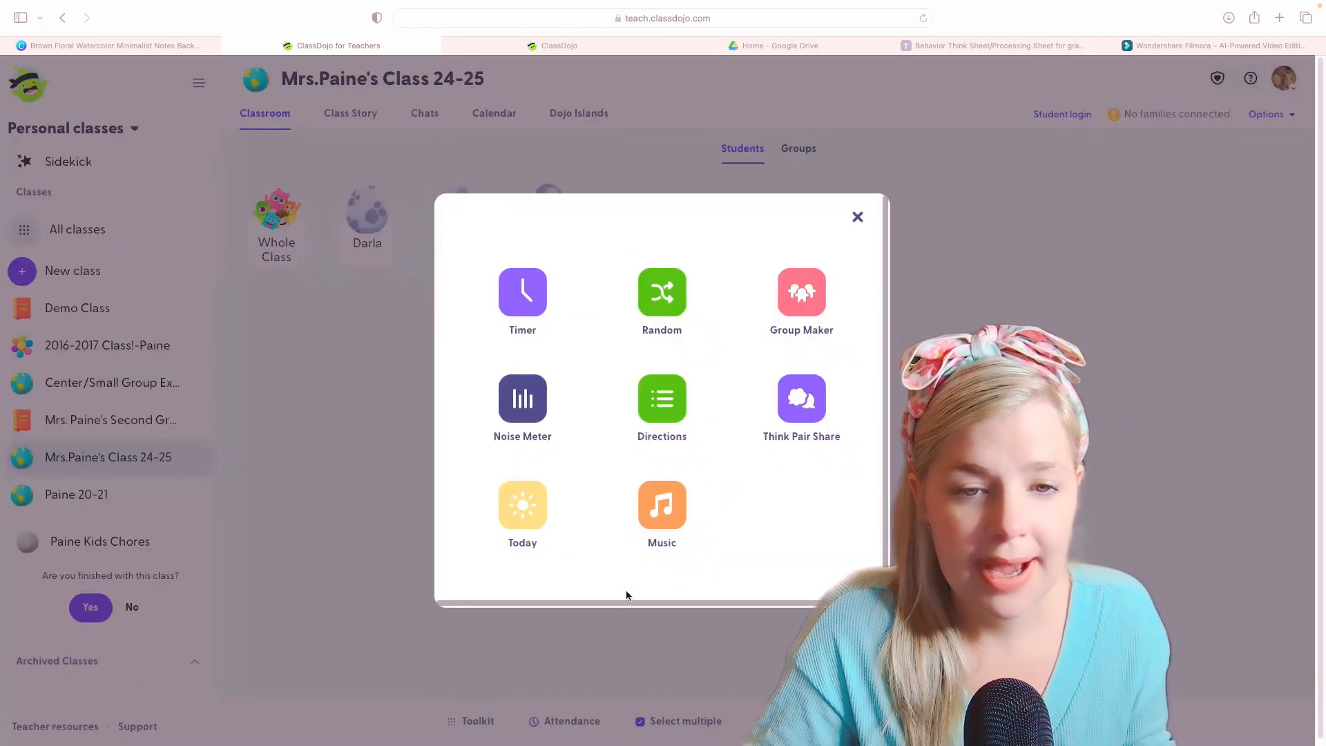
{"action": "left_click", "coordinate": [528, 413]}
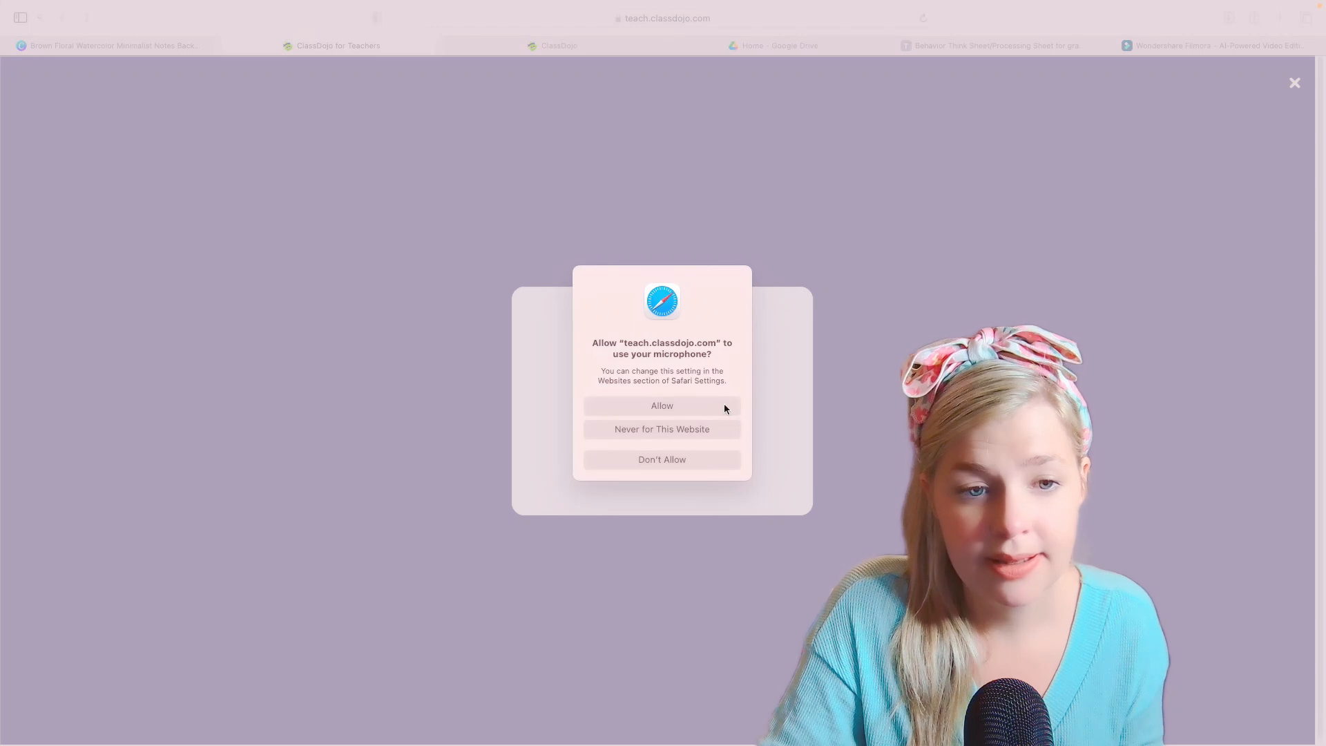
{"action": "left_click", "coordinate": [723, 405]}
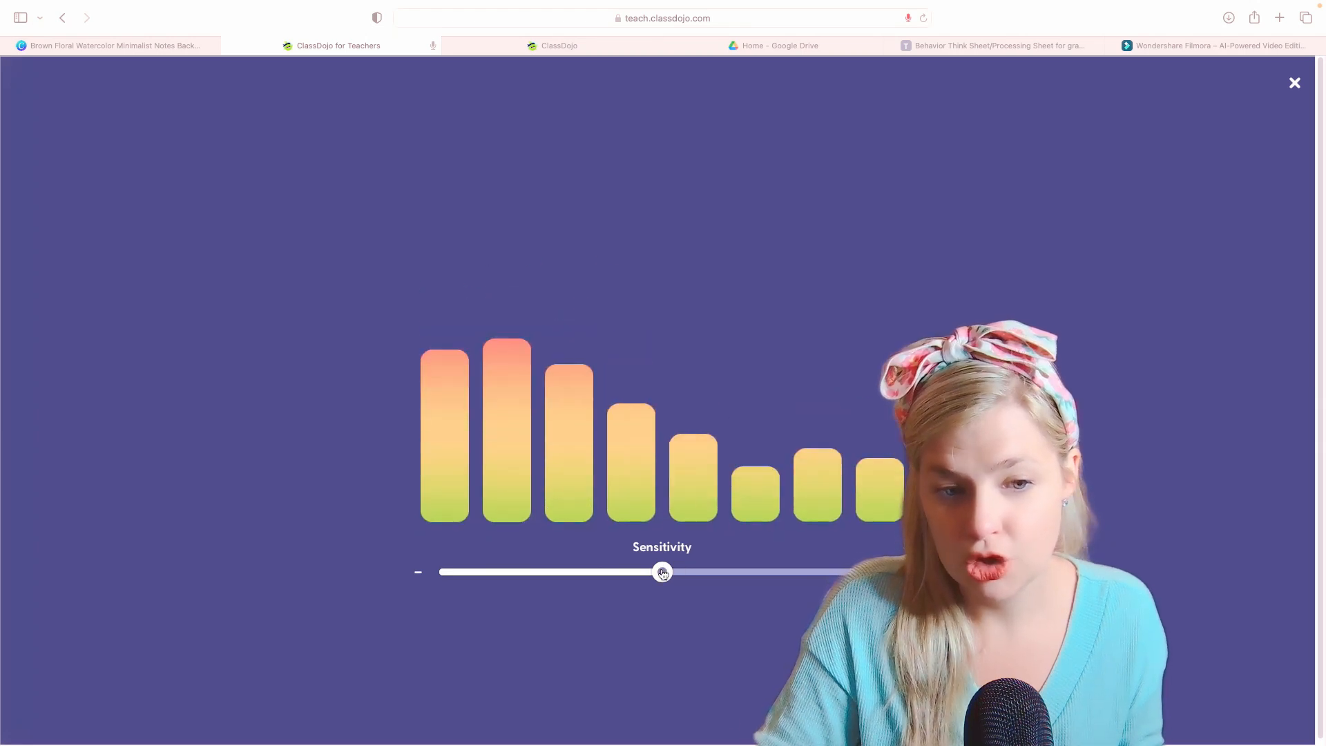
{"action": "left_click_drag", "start_coordinate": [662, 572], "coordinate": [706, 573]}
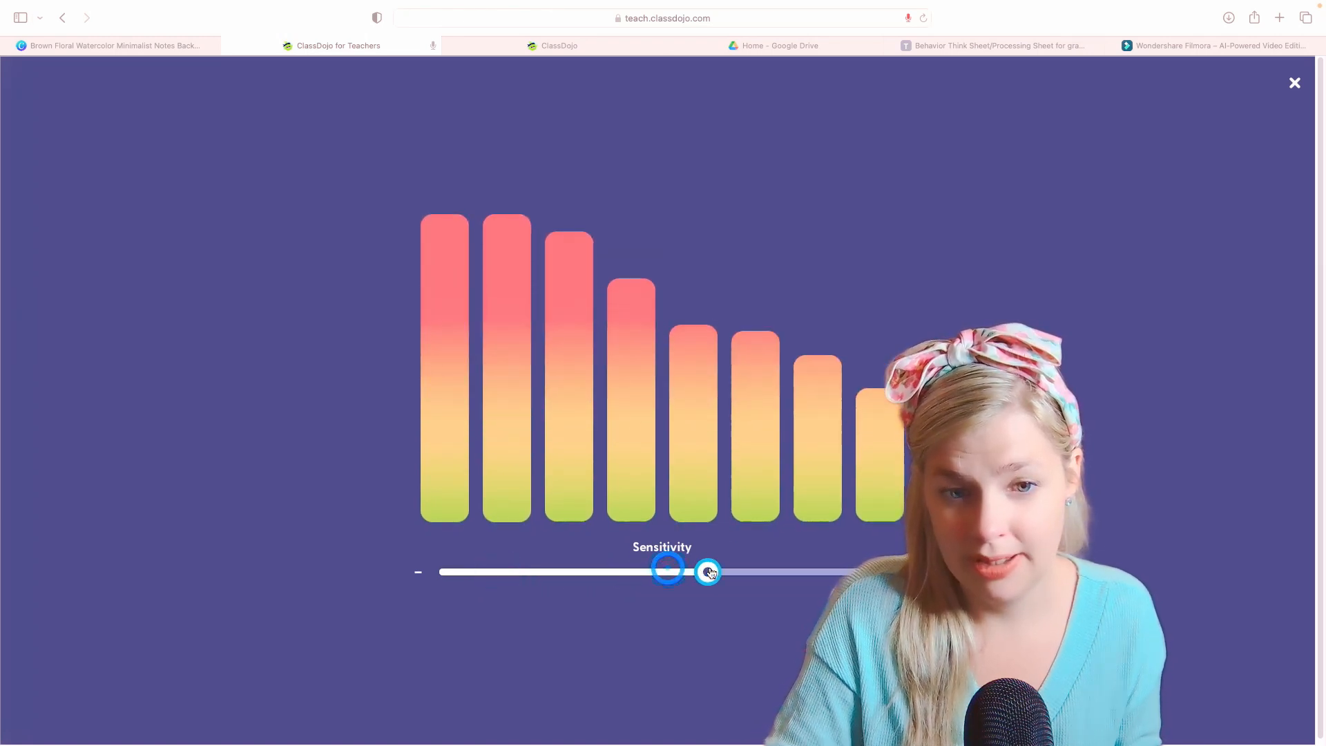
{"action": "left_click", "coordinate": [1294, 84]}
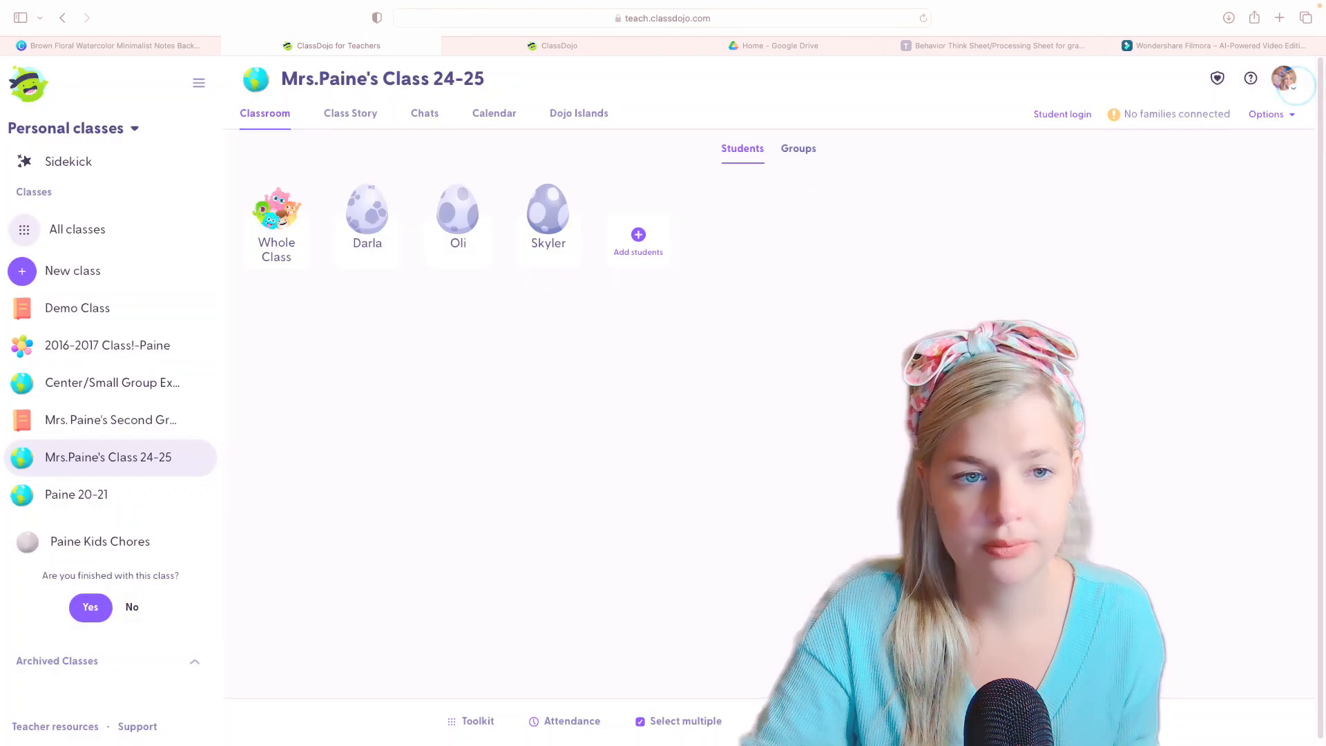
- Start a new Directions activity in the toolkit and name it "Good Morning"
{"action": "left_click", "coordinate": [453, 719]}
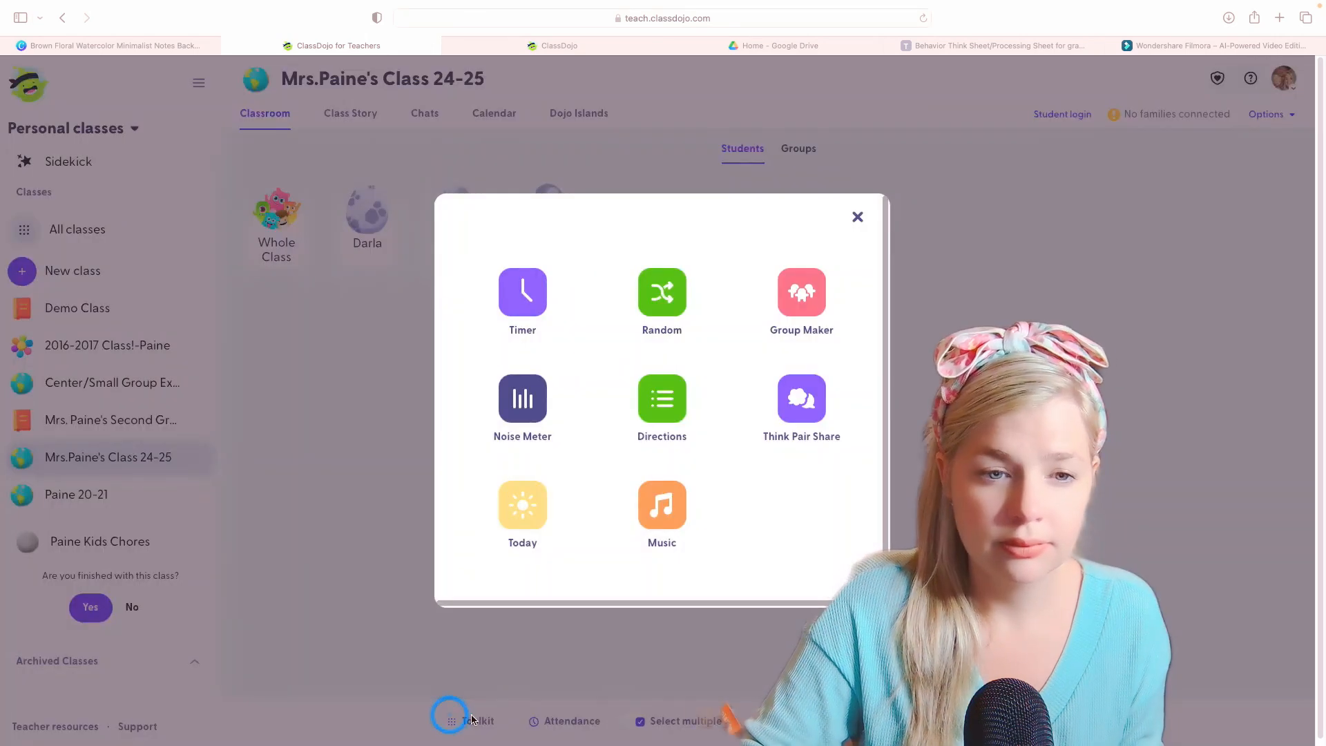
{"action": "left_click", "coordinate": [674, 406]}
{"action": "left_click", "coordinate": [695, 380]}
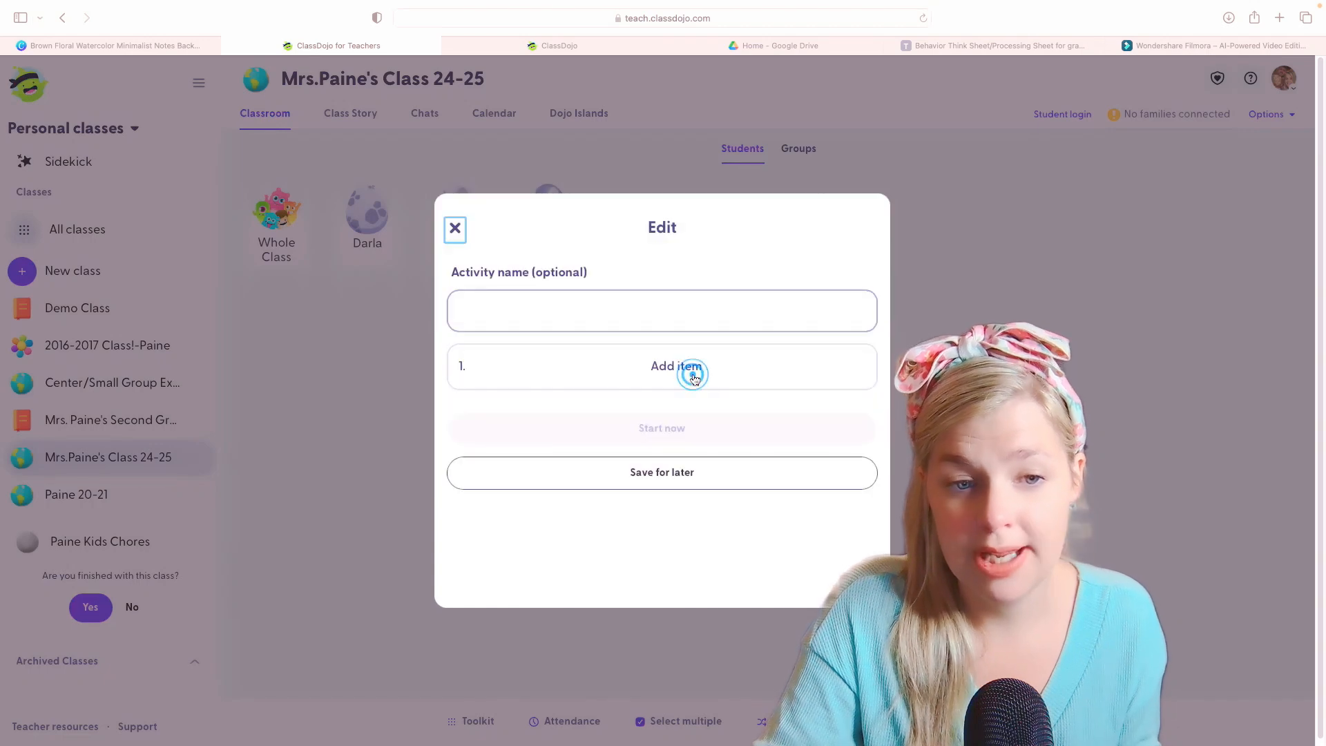
{"action": "left_click", "coordinate": [694, 317]}
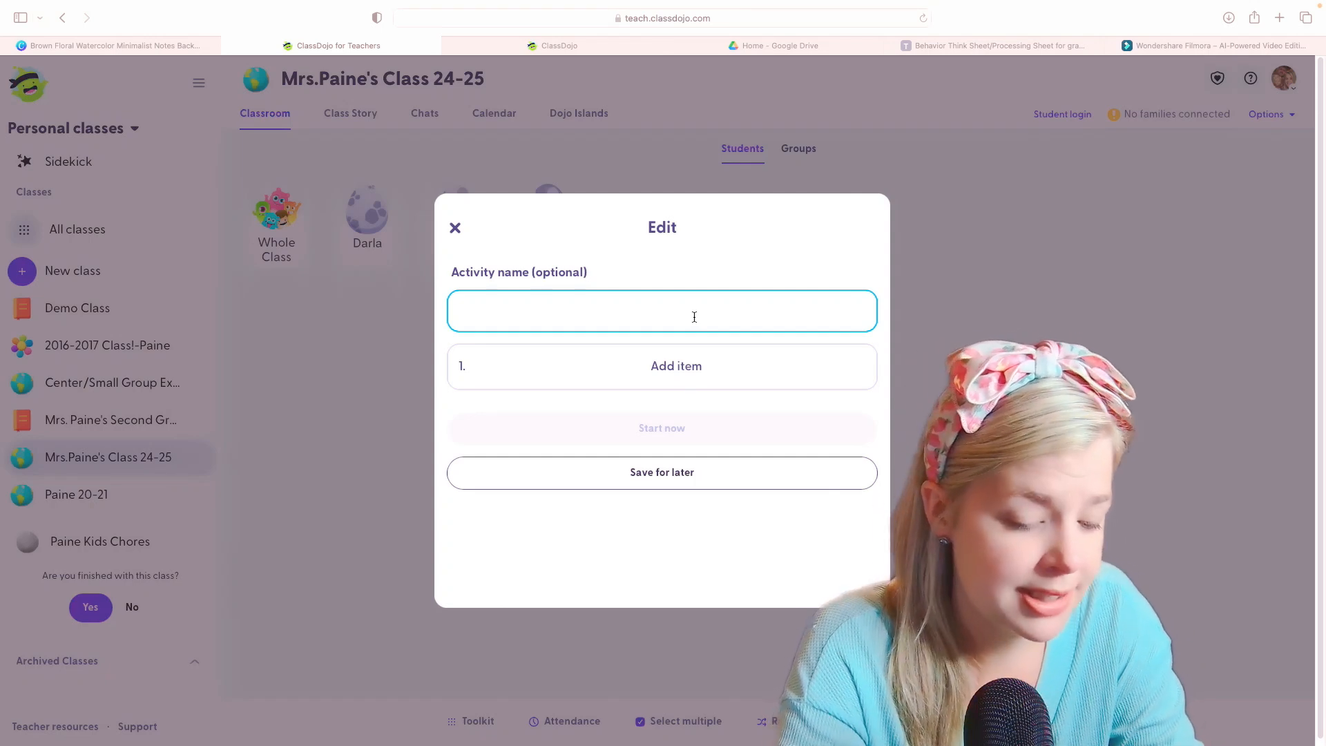
{"action": "type", "text": "Good Morning"}
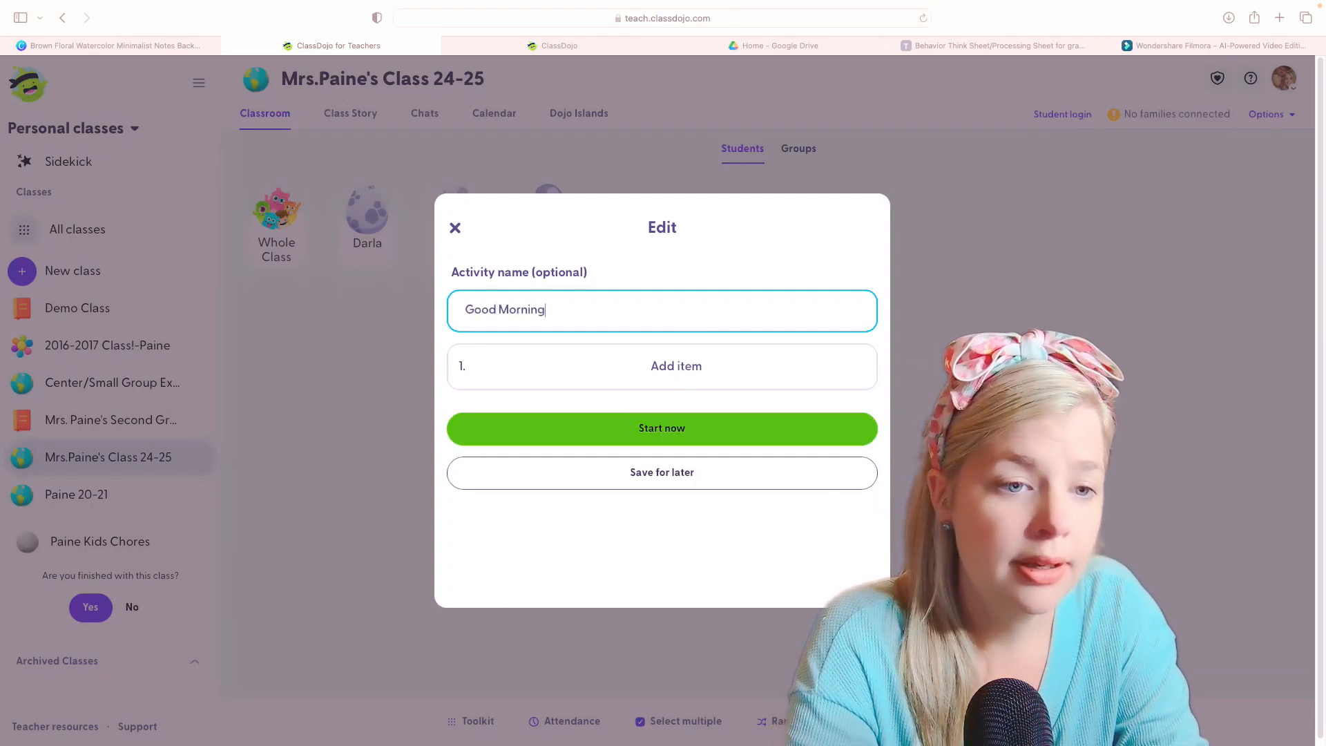
- Add "Hang up your backpack" as the first item of the Good Morning directions
{"action": "left_click", "coordinate": [712, 359]}
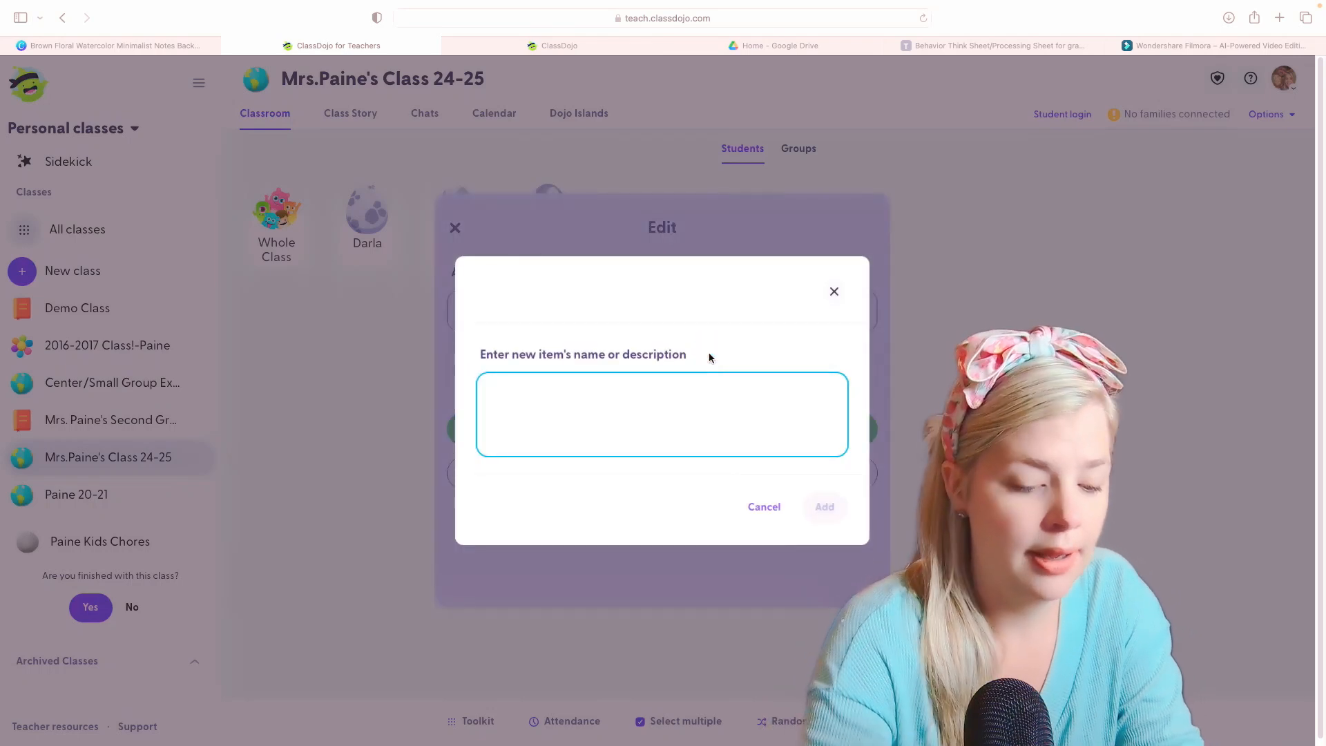
{"action": "type", "text": "Hang uP"}
{"action": "key", "text": "BackSpace"}
{"action": "key", "text": "BackSpace"}
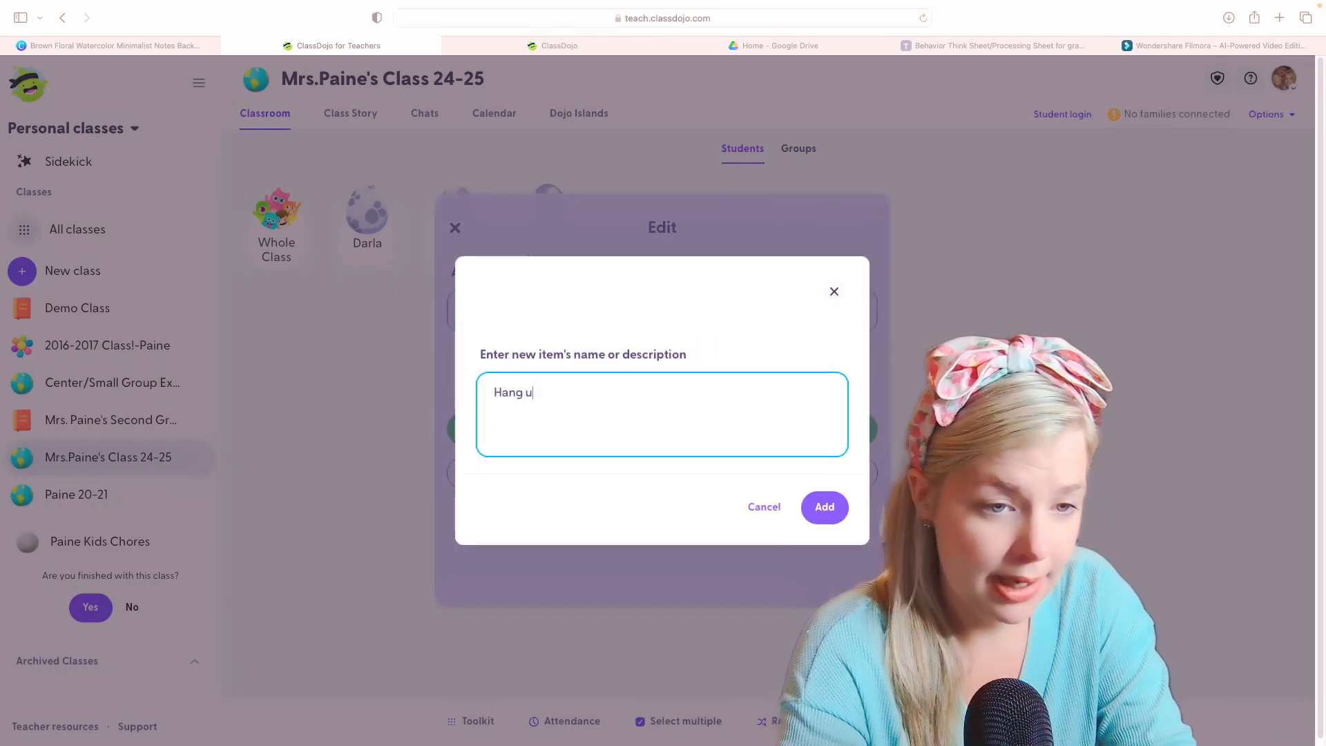
{"action": "type", "text": "p your backpack"}
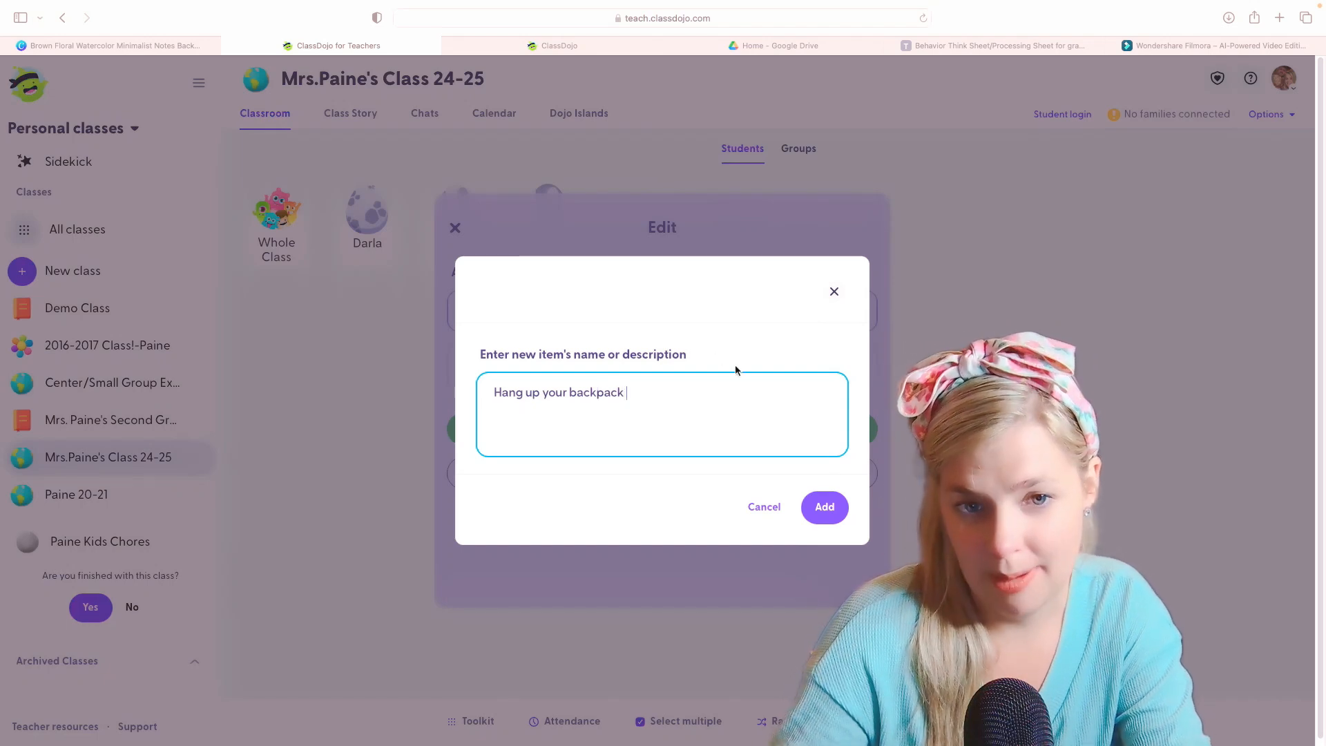
{"action": "left_click", "coordinate": [832, 513]}
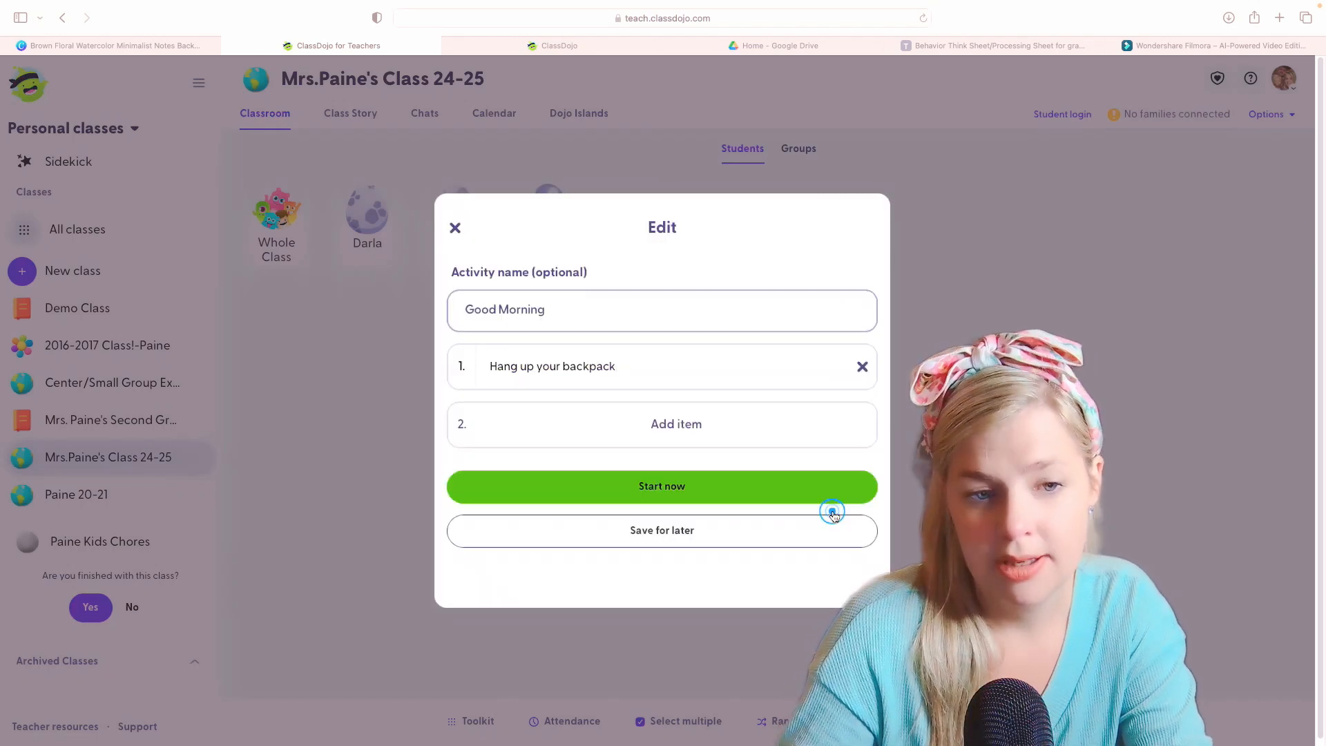
- Add "Select Your Lunch Choice" as the second item, display the directions full screen, and close them
{"action": "left_click", "coordinate": [684, 425]}
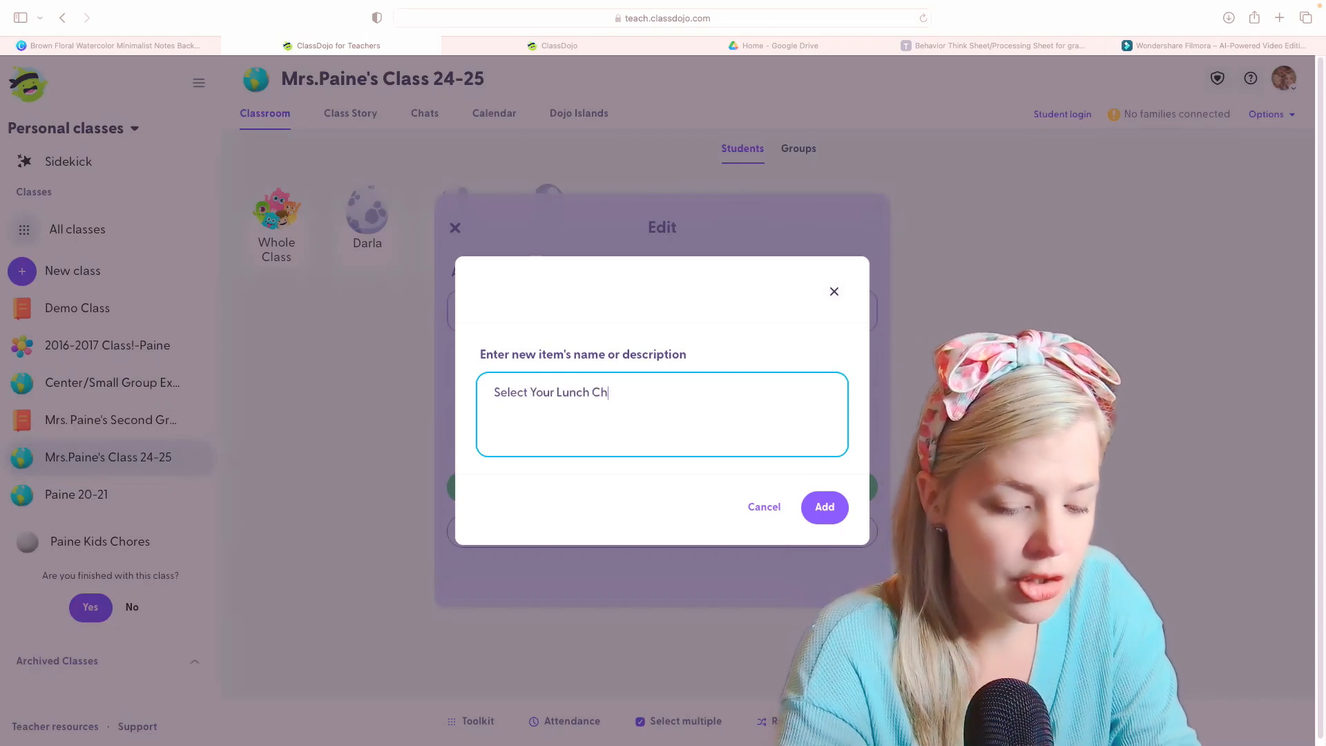
{"action": "left_click", "coordinate": [825, 508]}
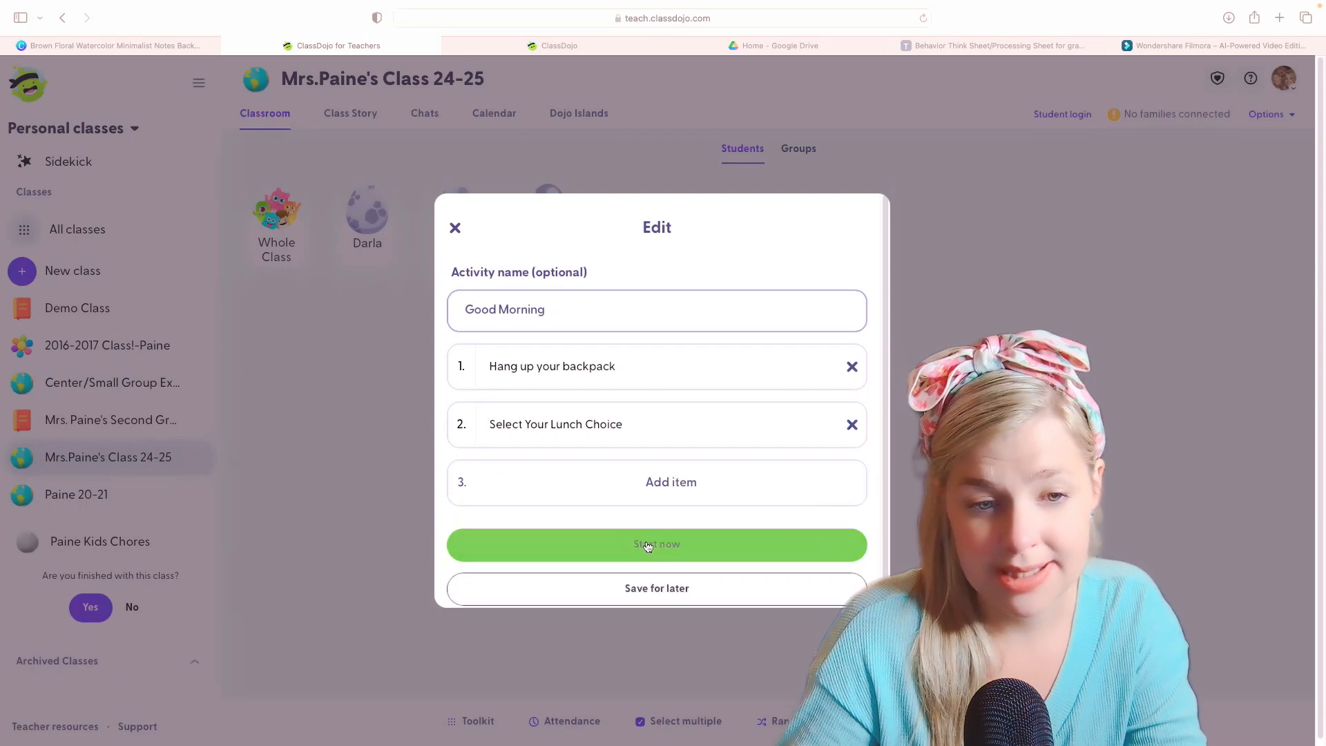
{"action": "left_click", "coordinate": [718, 544]}
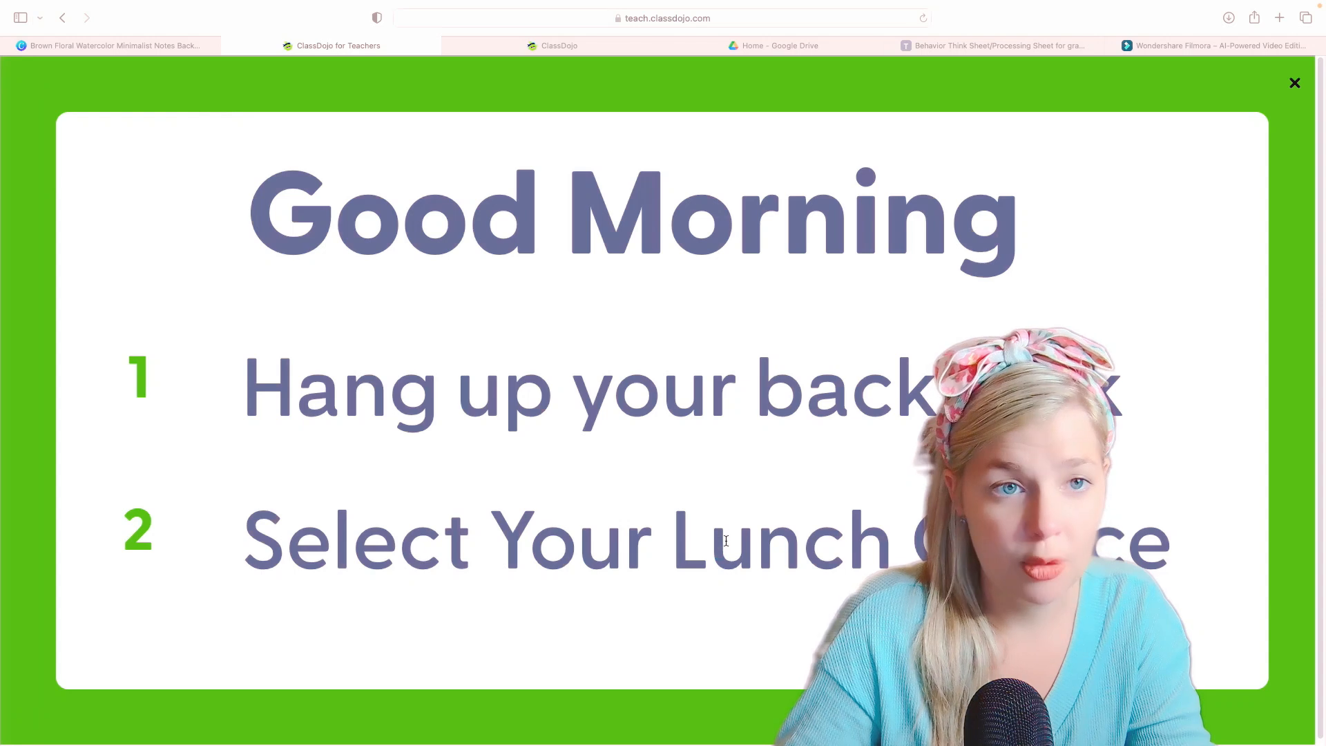
{"action": "left_click", "coordinate": [1295, 83]}
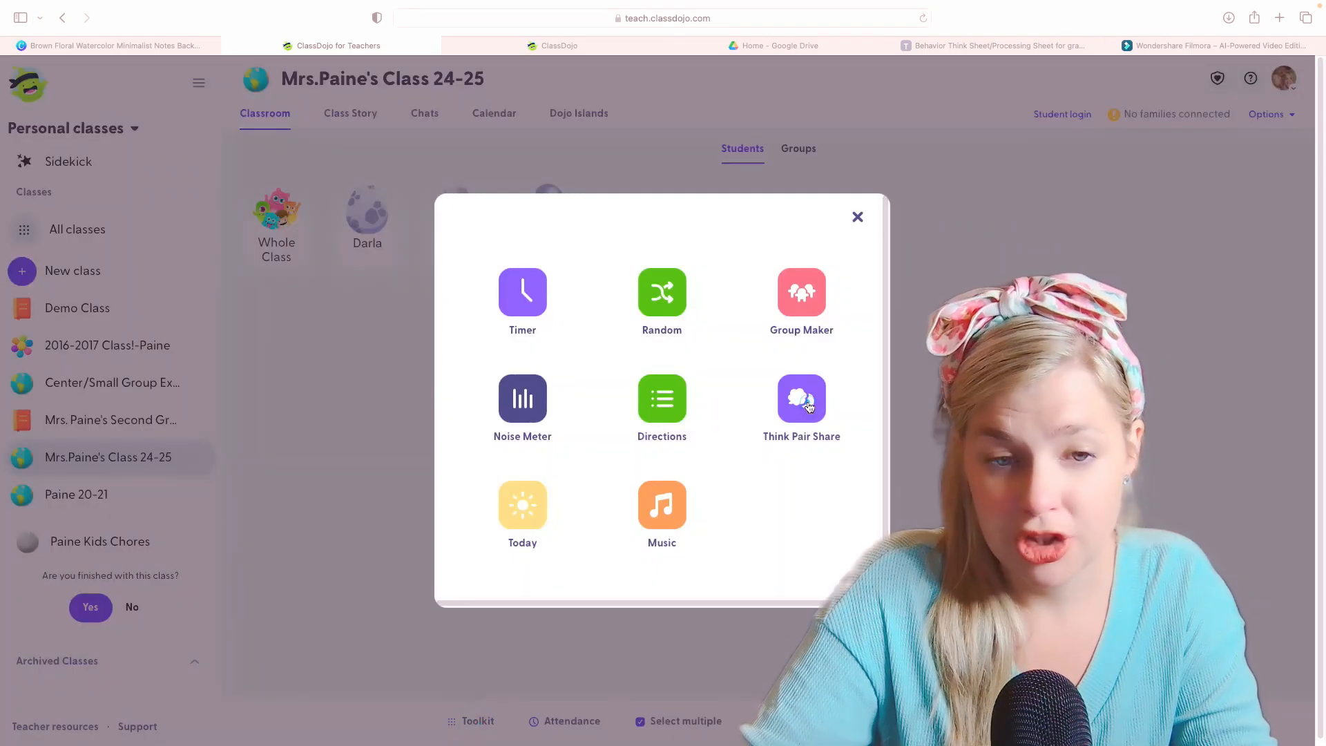
- Browse the ready-made discussion questions in the Think Pair Share tool
{"action": "left_click", "coordinate": [808, 408]}
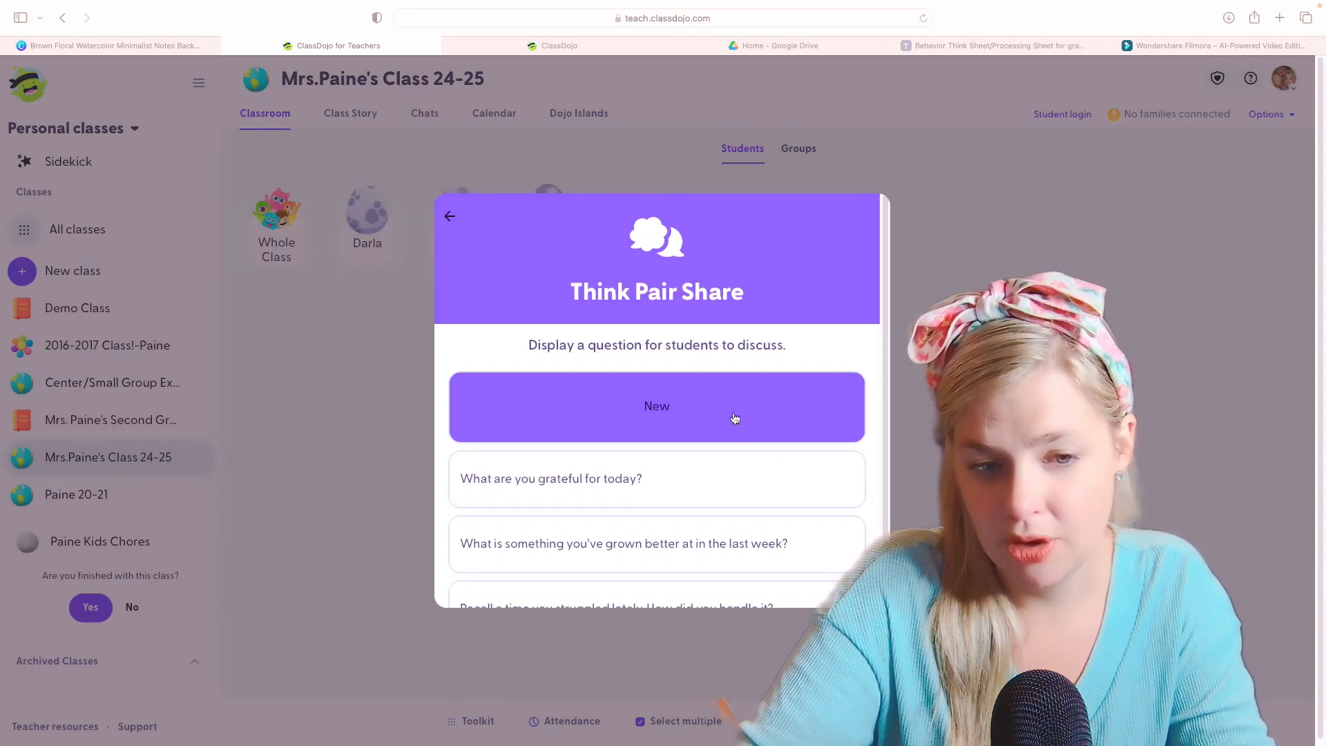
{"action": "scroll", "coordinate": [767, 474], "scroll_direction": "down", "scroll_amount": 2}
{"action": "scroll", "coordinate": [766, 474], "scroll_direction": "up", "scroll_amount": 2}
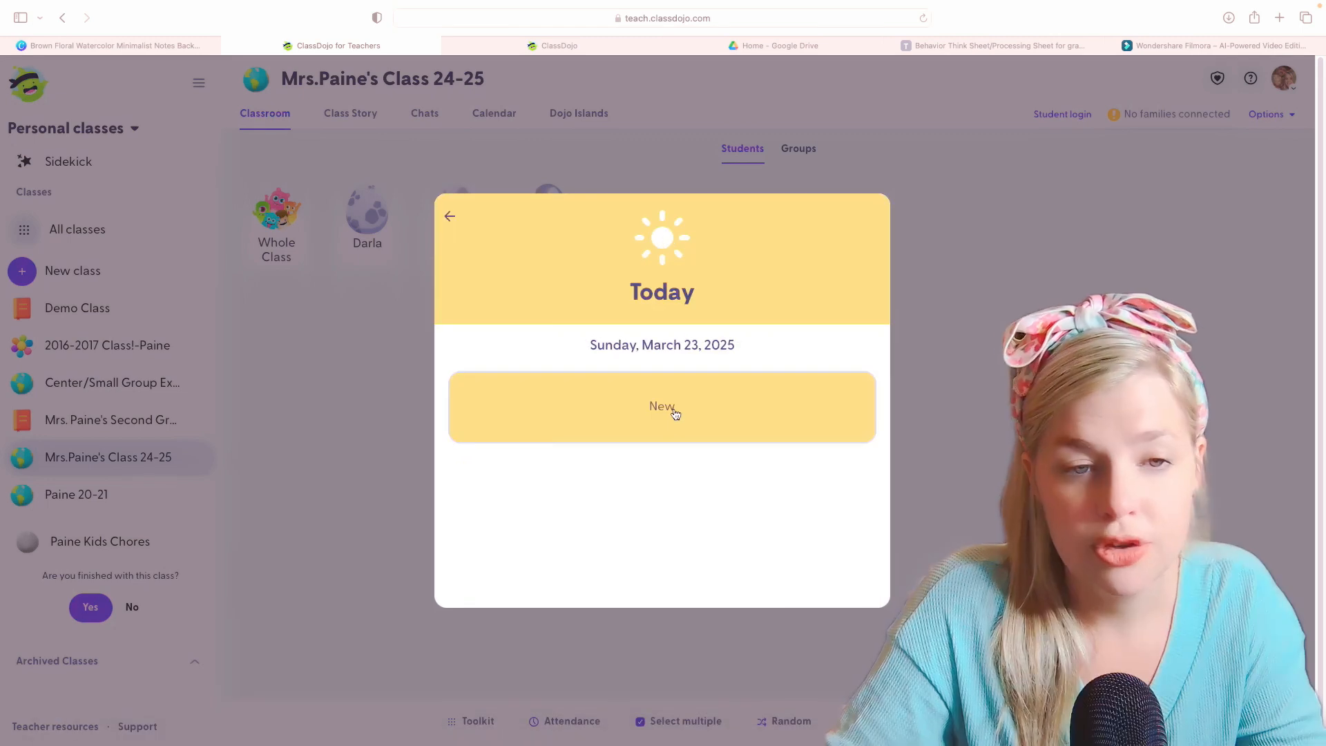
- View the Today tool's new announcement form, leave it empty, and close the toolkit
{"action": "left_click", "coordinate": [674, 408]}
{"action": "left_click", "coordinate": [666, 343]}
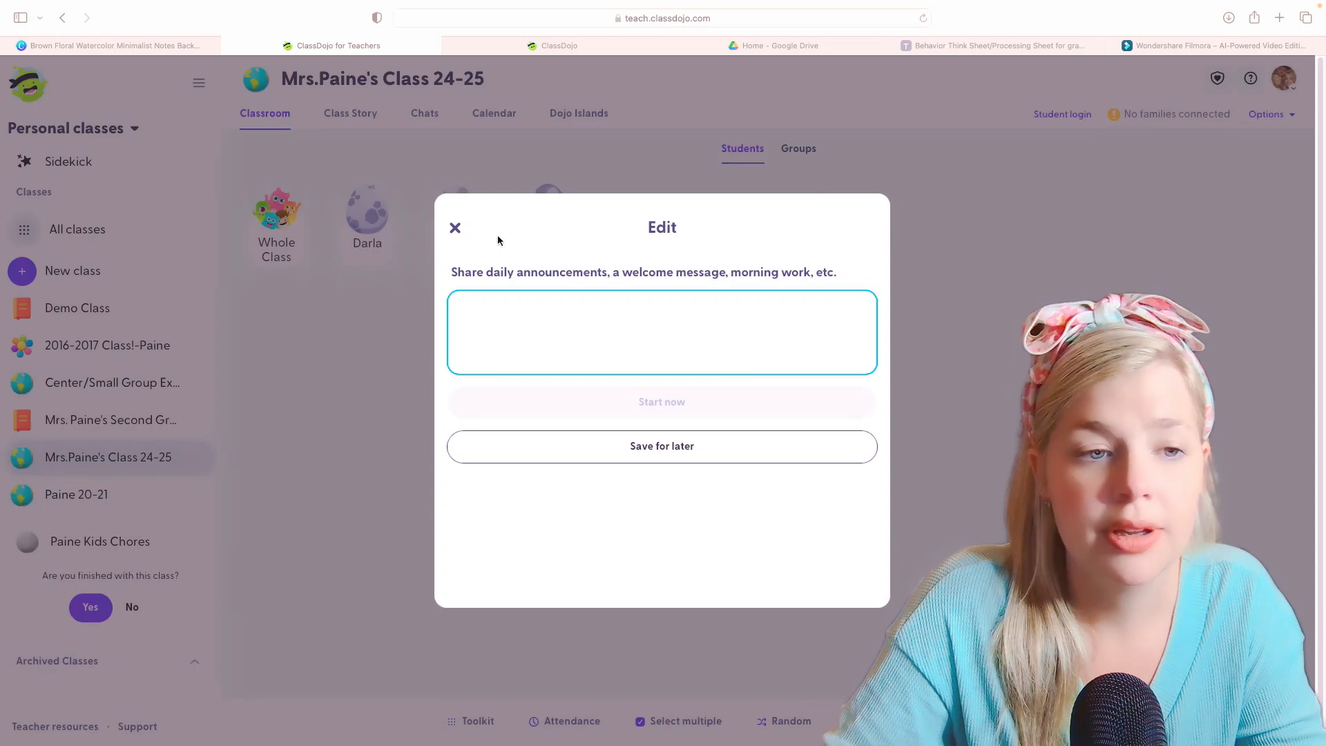
{"action": "left_click", "coordinate": [455, 228]}
{"action": "left_click", "coordinate": [448, 216]}
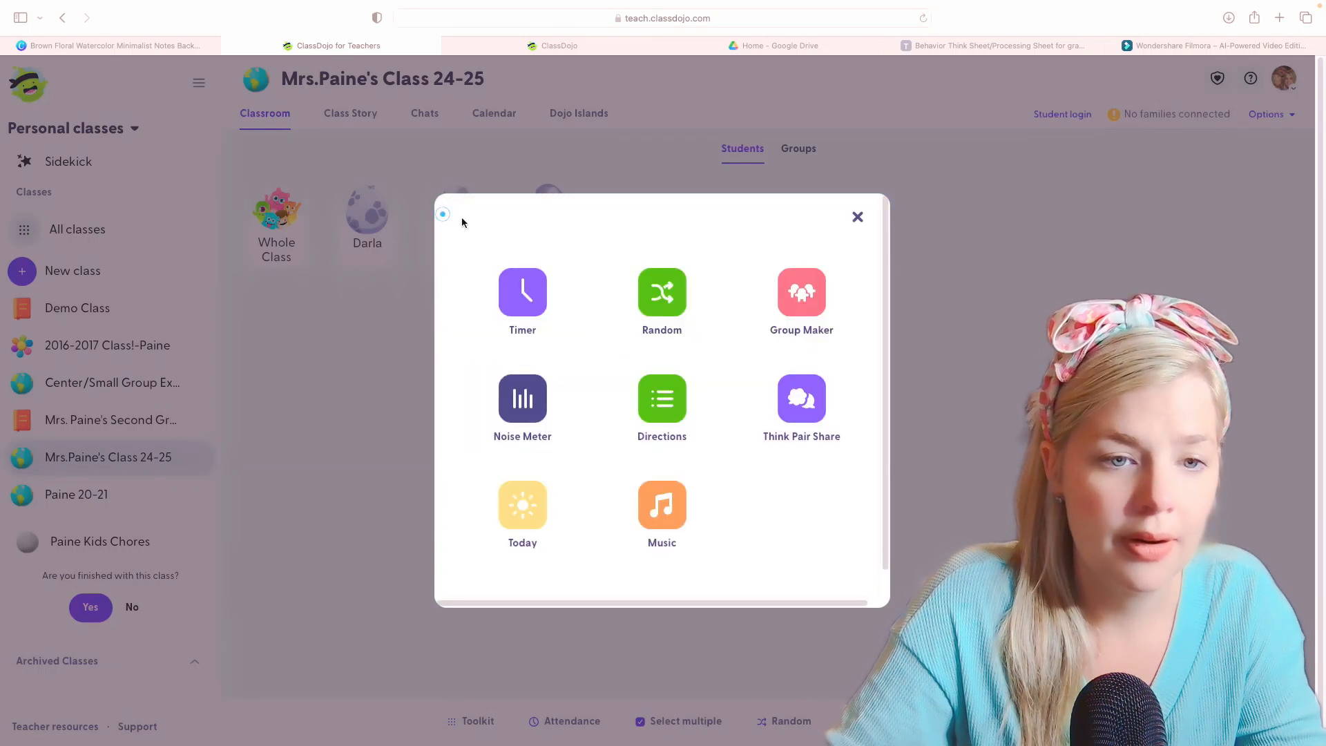
{"action": "scroll", "coordinate": [680, 520], "scroll_direction": "down", "scroll_amount": 1}
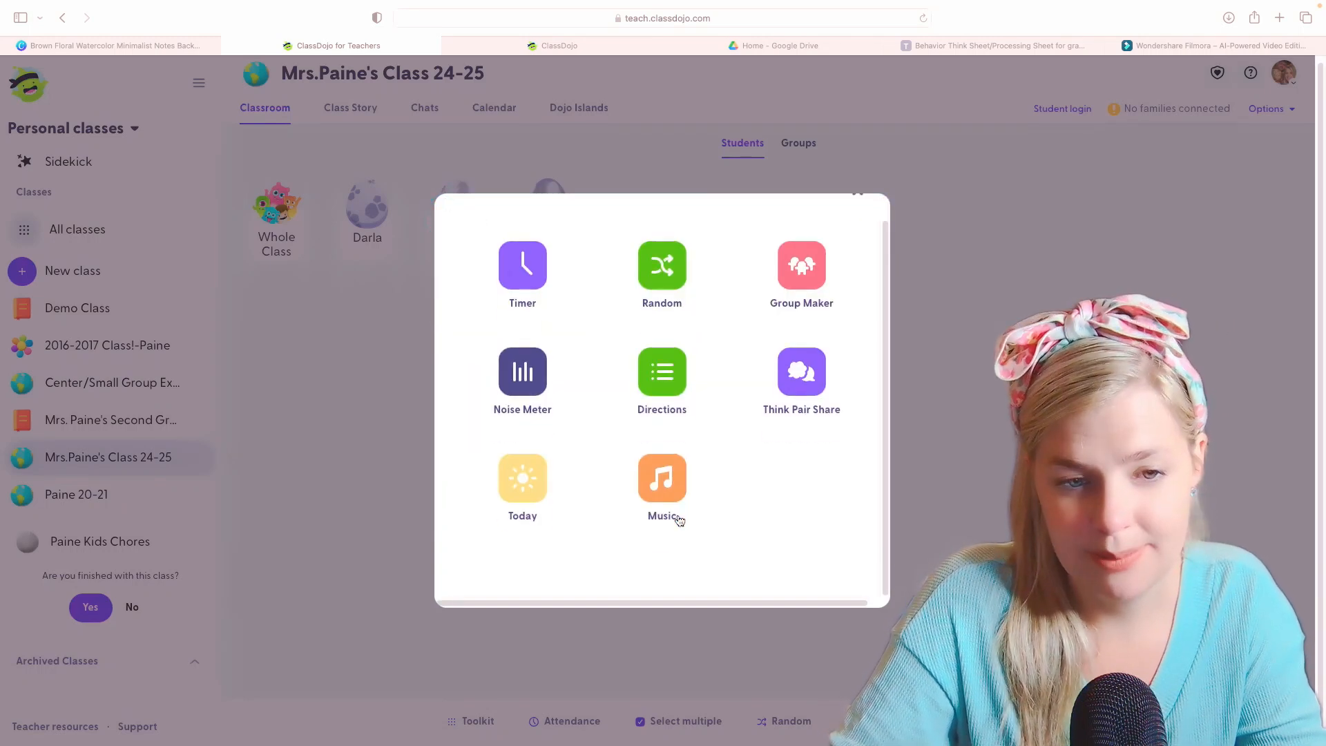
{"action": "scroll", "coordinate": [835, 343], "scroll_direction": "up", "scroll_amount": 1}
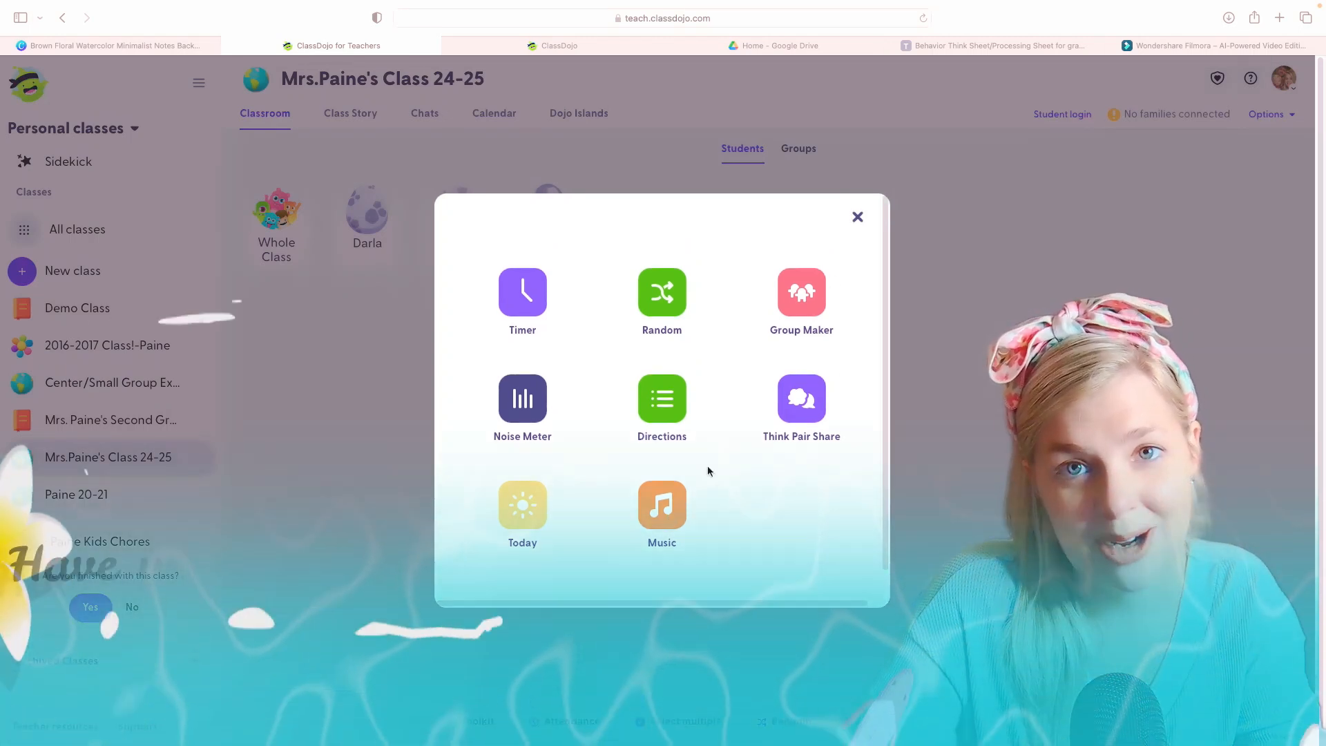
{"action": "left_click", "coordinate": [858, 218]}
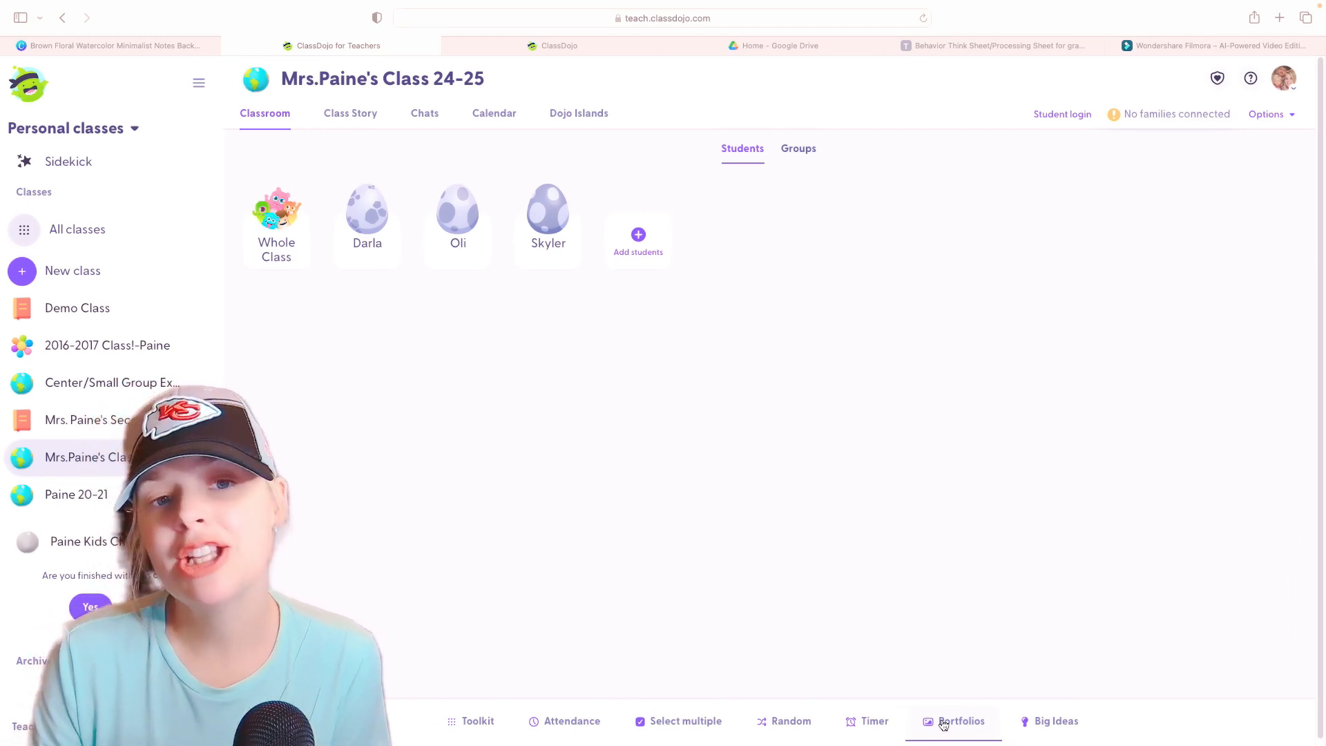
- View the class Portfolios page, return to the classroom, and open the Big Ideas site
{"action": "left_click", "coordinate": [943, 723]}
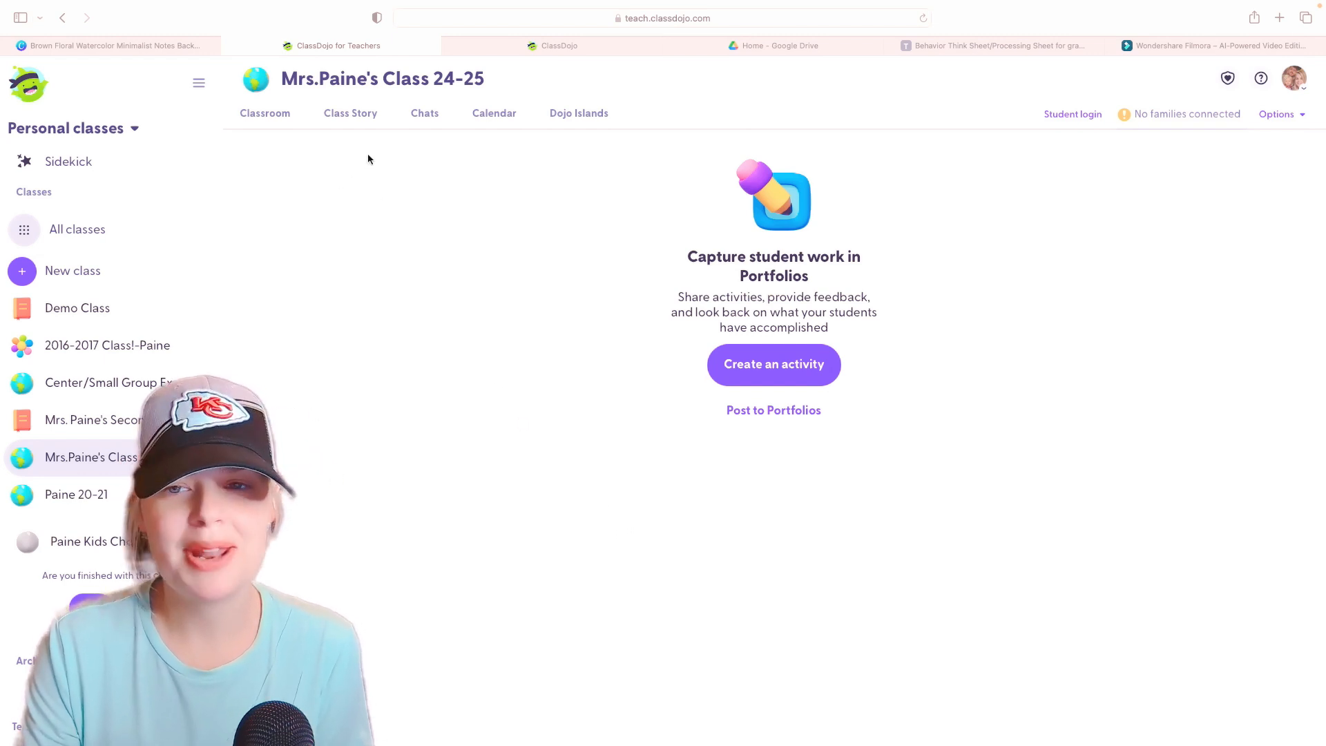
{"action": "left_click", "coordinate": [283, 127]}
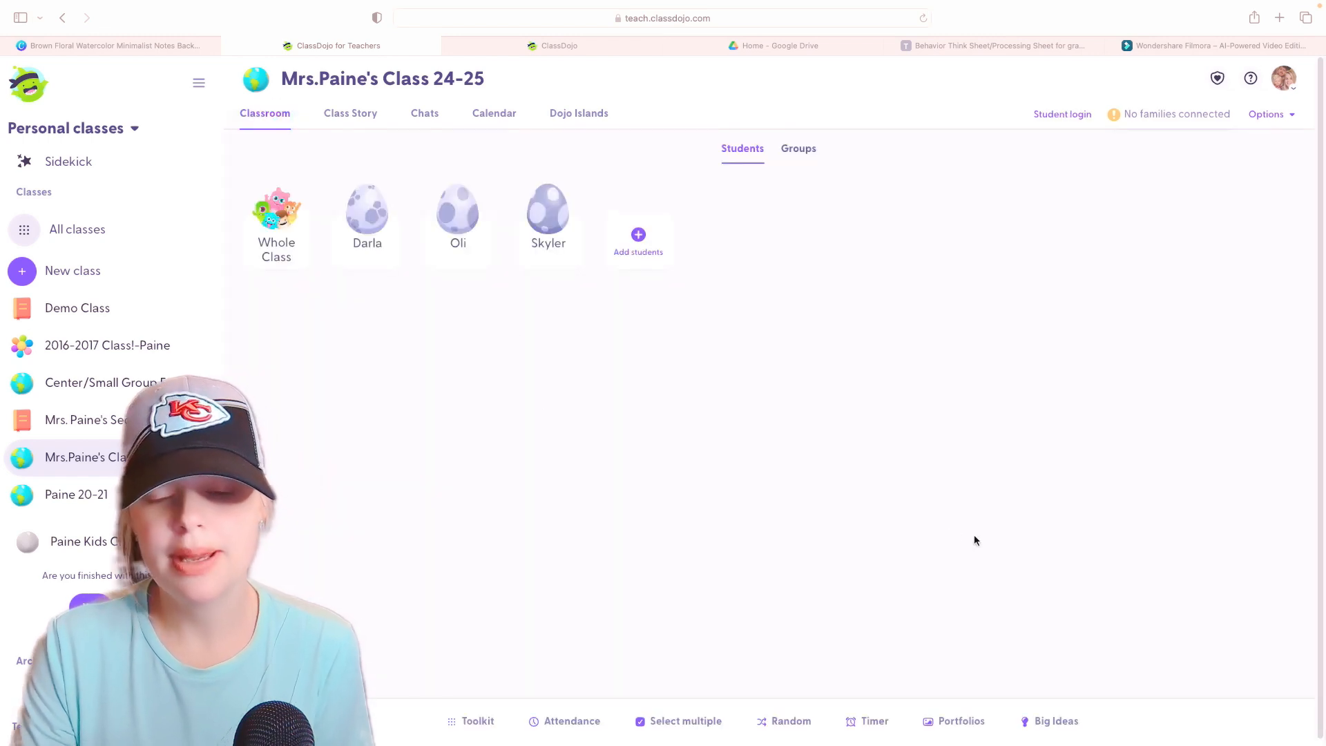
{"action": "left_click", "coordinate": [1076, 721]}
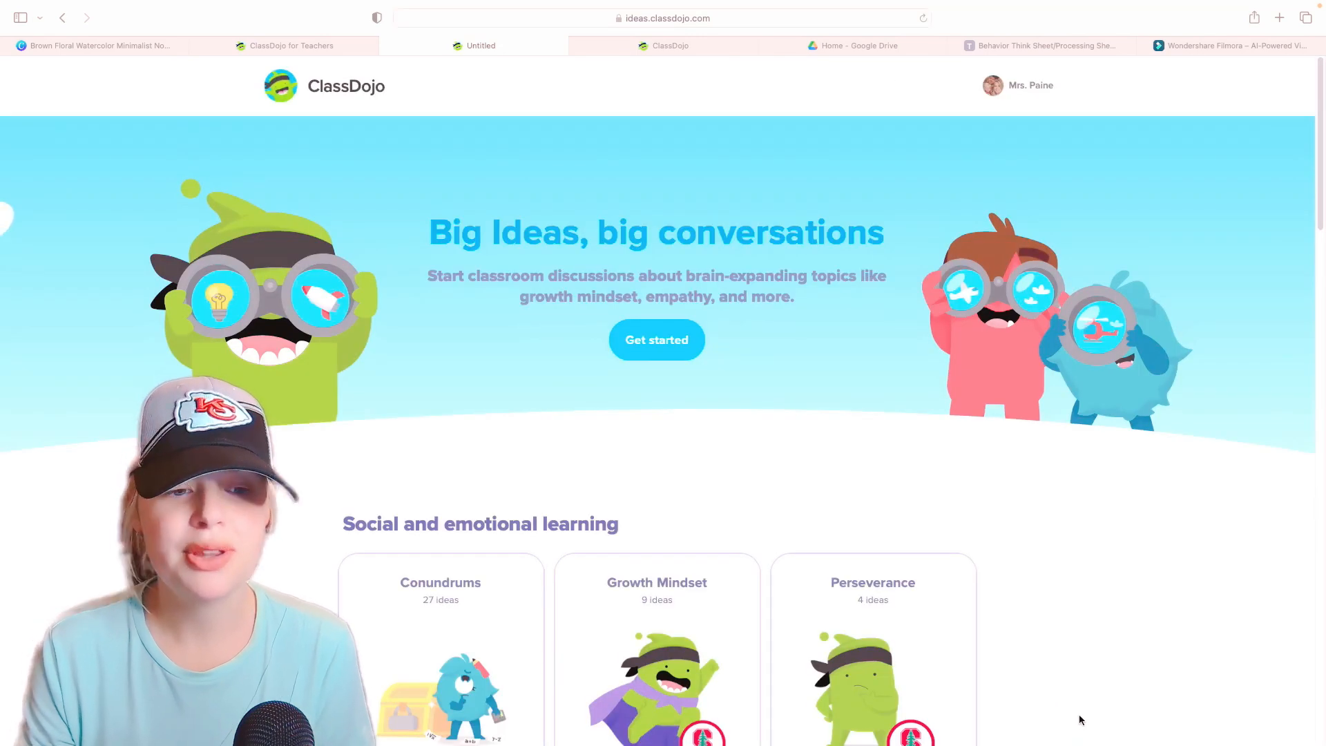
- Browse the social and emotional learning topics on the Big Ideas page
{"action": "scroll", "coordinate": [993, 619], "scroll_direction": "down", "scroll_amount": 1}
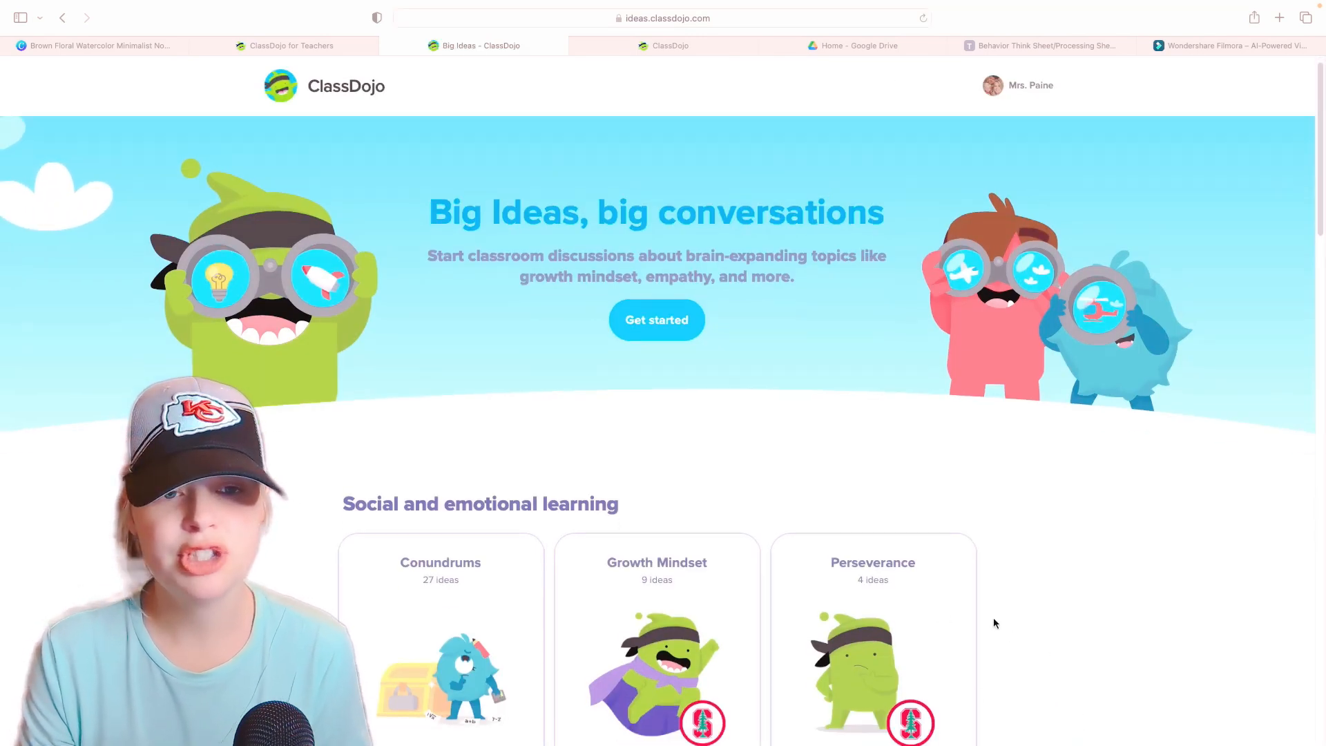
{"action": "scroll", "coordinate": [994, 621], "scroll_direction": "down", "scroll_amount": 10}
{"action": "scroll", "coordinate": [993, 623], "scroll_direction": "down", "scroll_amount": 1}
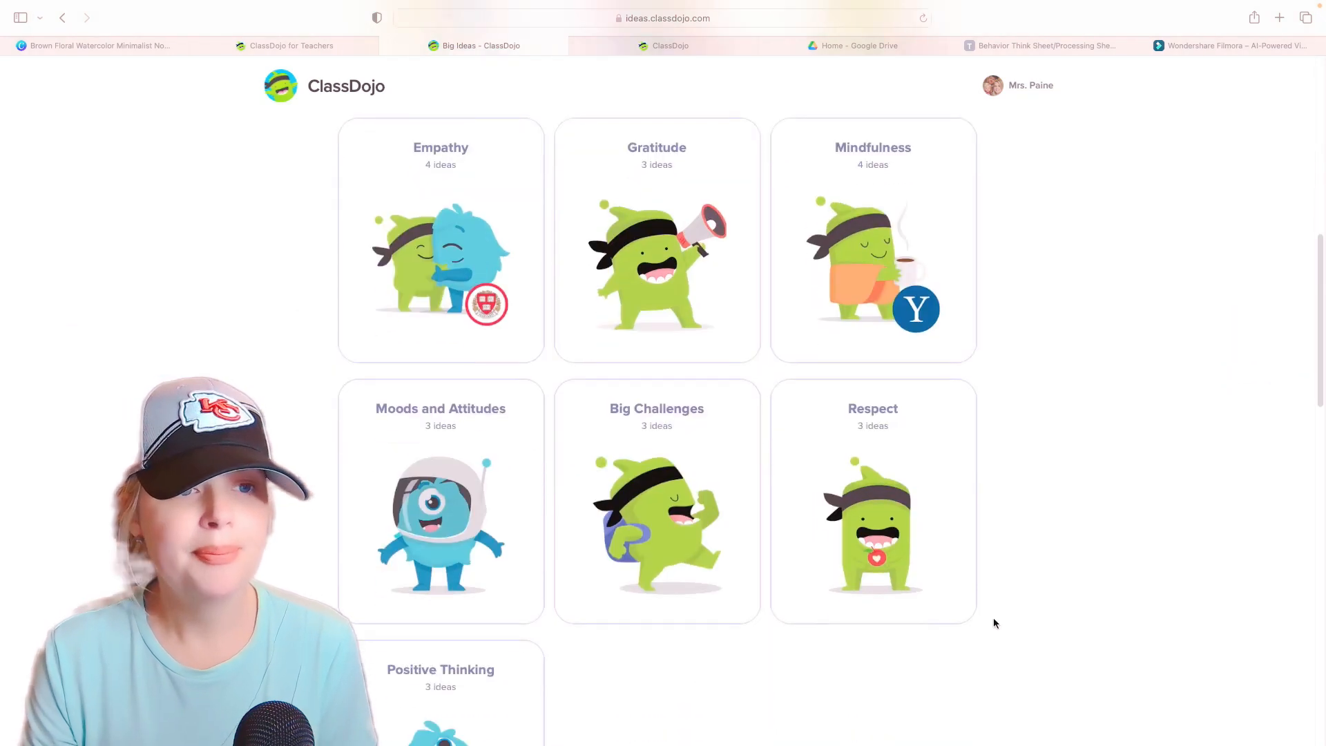
{"action": "scroll", "coordinate": [993, 623], "scroll_direction": "up", "scroll_amount": 4}
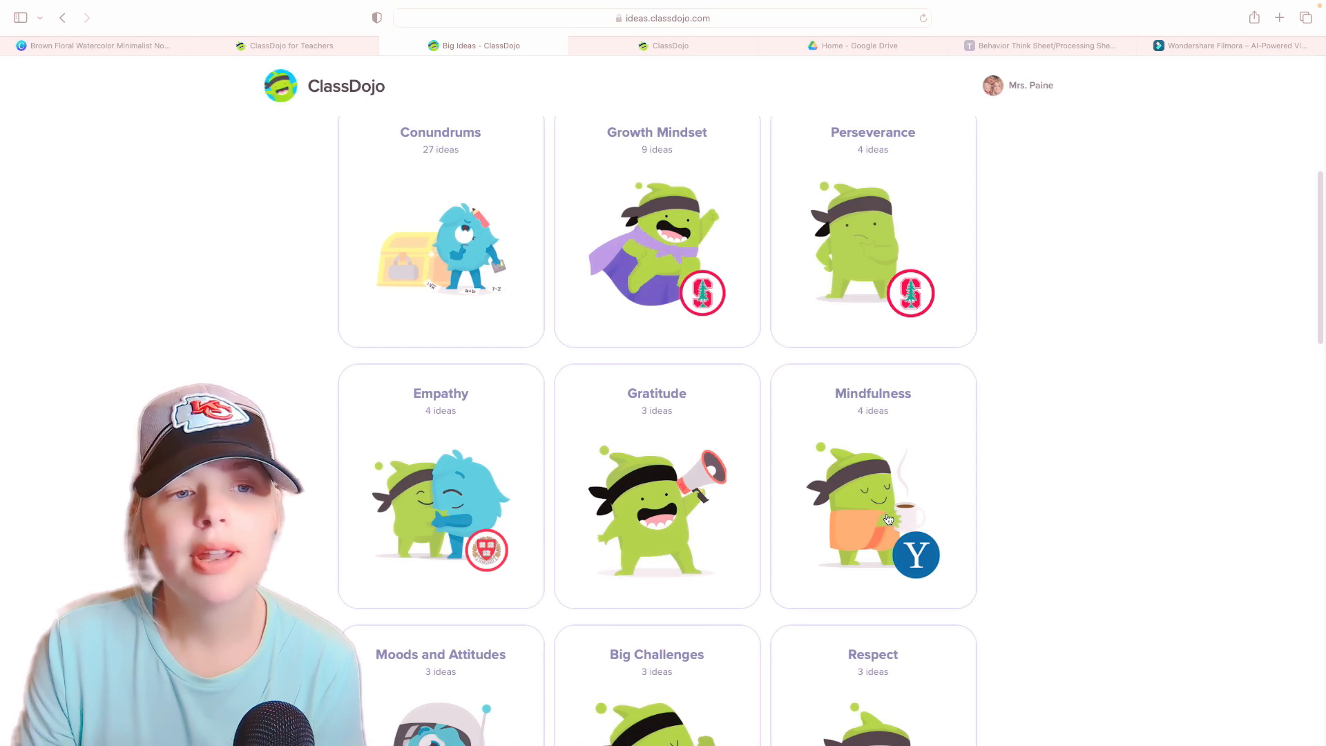
{"action": "scroll", "coordinate": [808, 508], "scroll_direction": "down", "scroll_amount": 2}
{"action": "scroll", "coordinate": [808, 508], "scroll_direction": "up", "scroll_amount": 8}
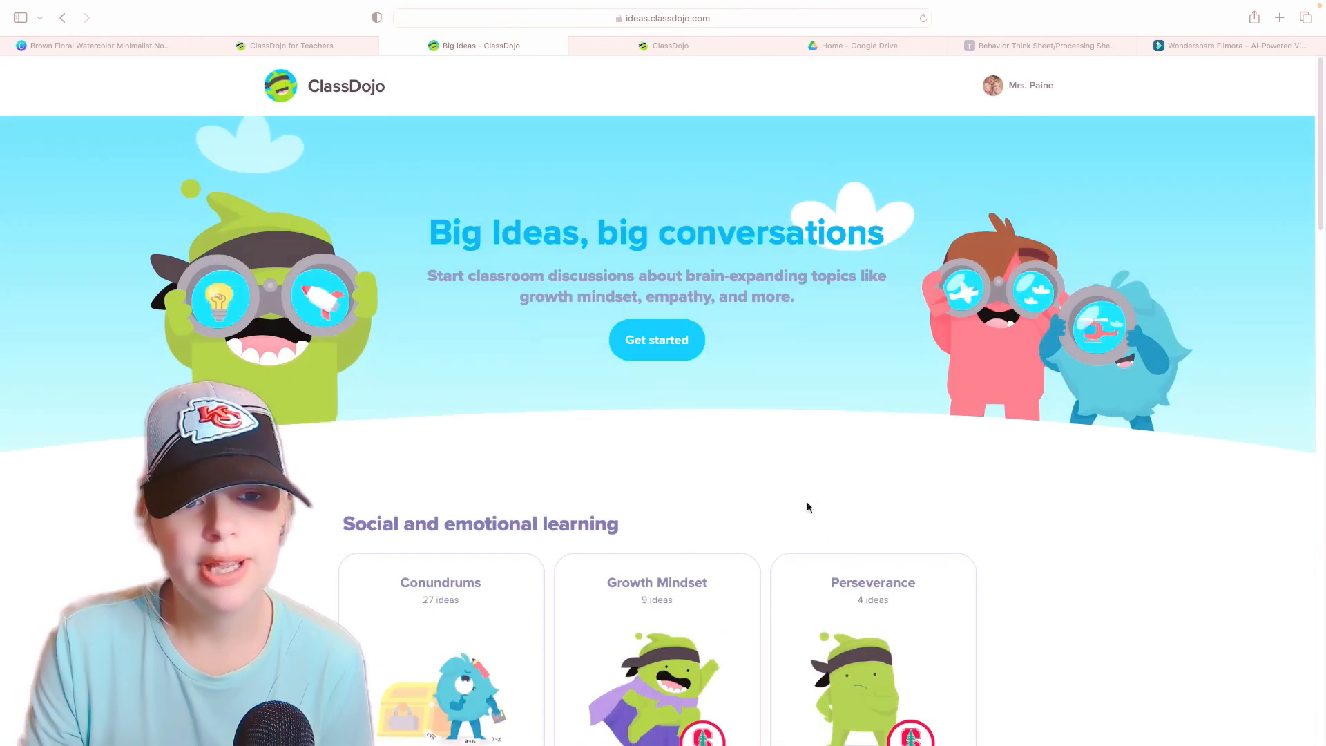
{"action": "scroll", "coordinate": [806, 508], "scroll_direction": "down", "scroll_amount": 5}
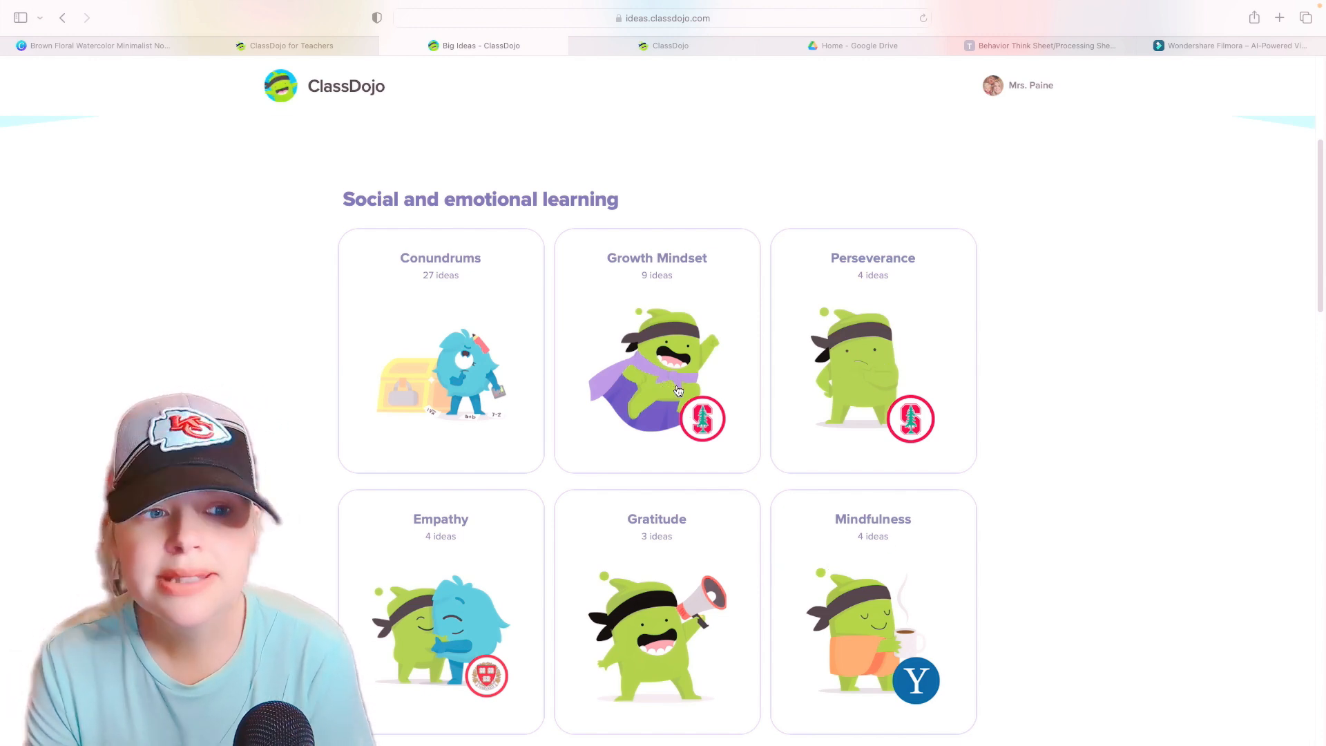
{"action": "scroll", "coordinate": [689, 421], "scroll_direction": "down", "scroll_amount": 4}
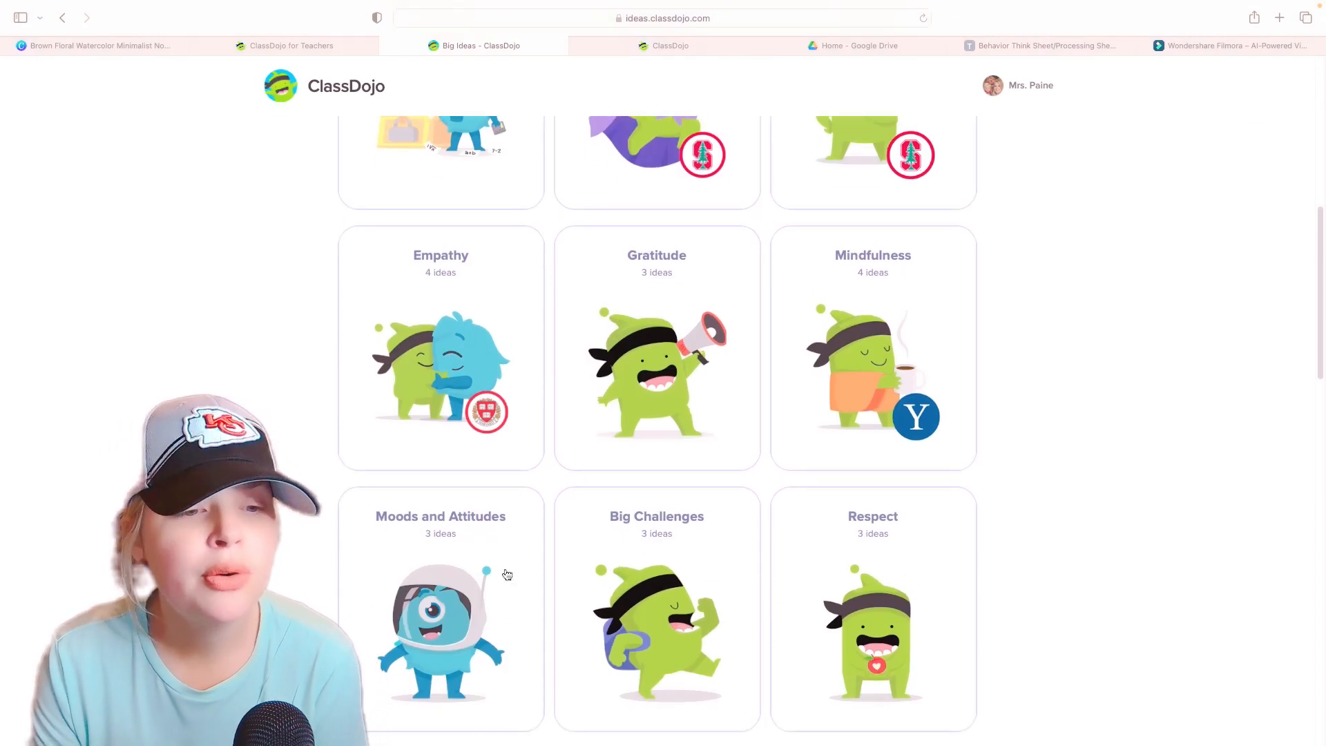
{"action": "scroll", "coordinate": [506, 575], "scroll_direction": "down", "scroll_amount": 4}
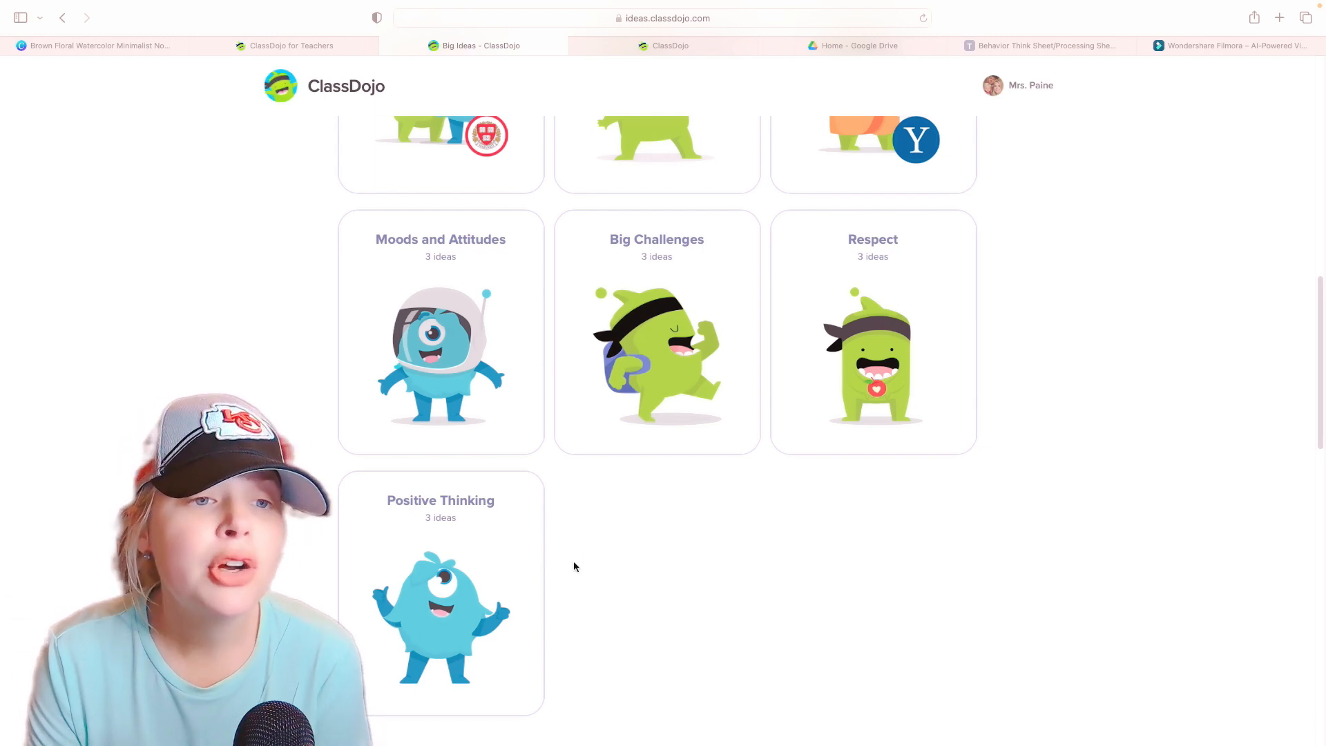
{"action": "scroll", "coordinate": [478, 552], "scroll_direction": "down", "scroll_amount": 10}
{"action": "scroll", "coordinate": [479, 557], "scroll_direction": "down", "scroll_amount": 8}
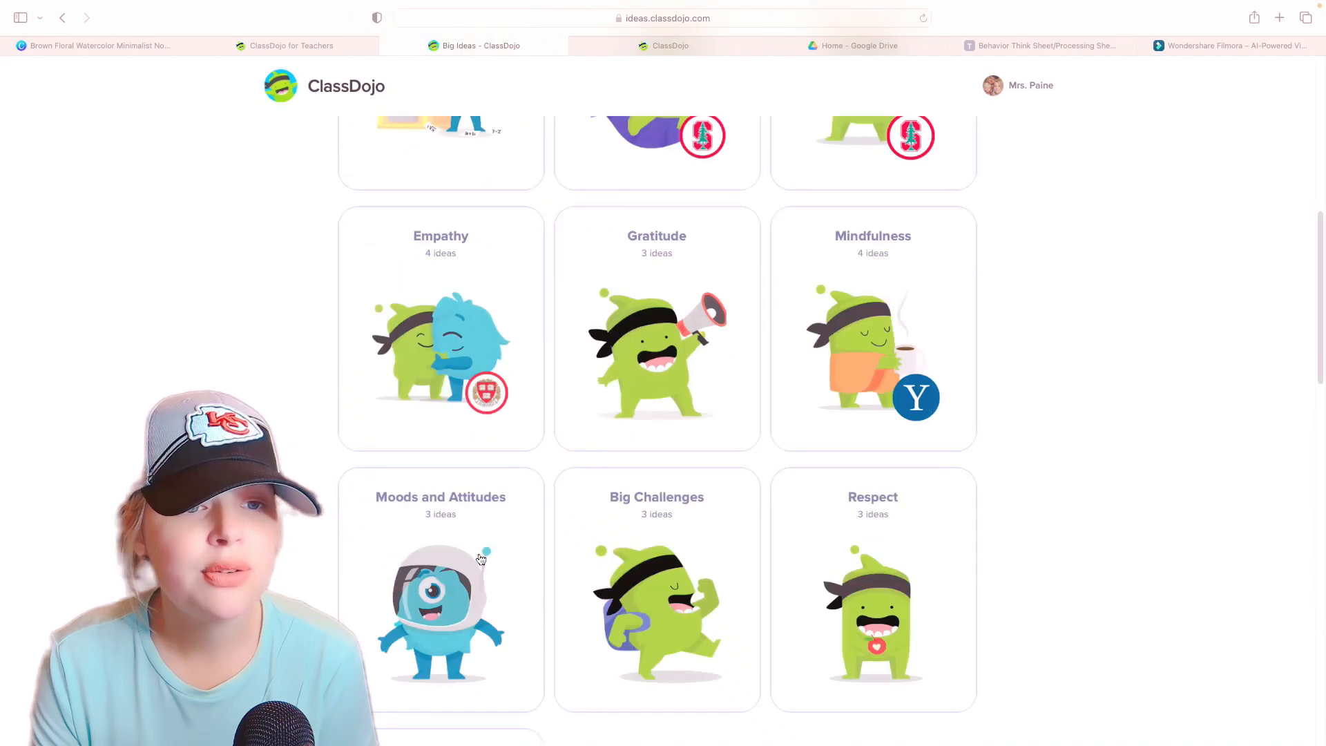
- View the episodes in the Empathy topic and return to the Big Ideas topic list
{"action": "left_click", "coordinate": [493, 366]}
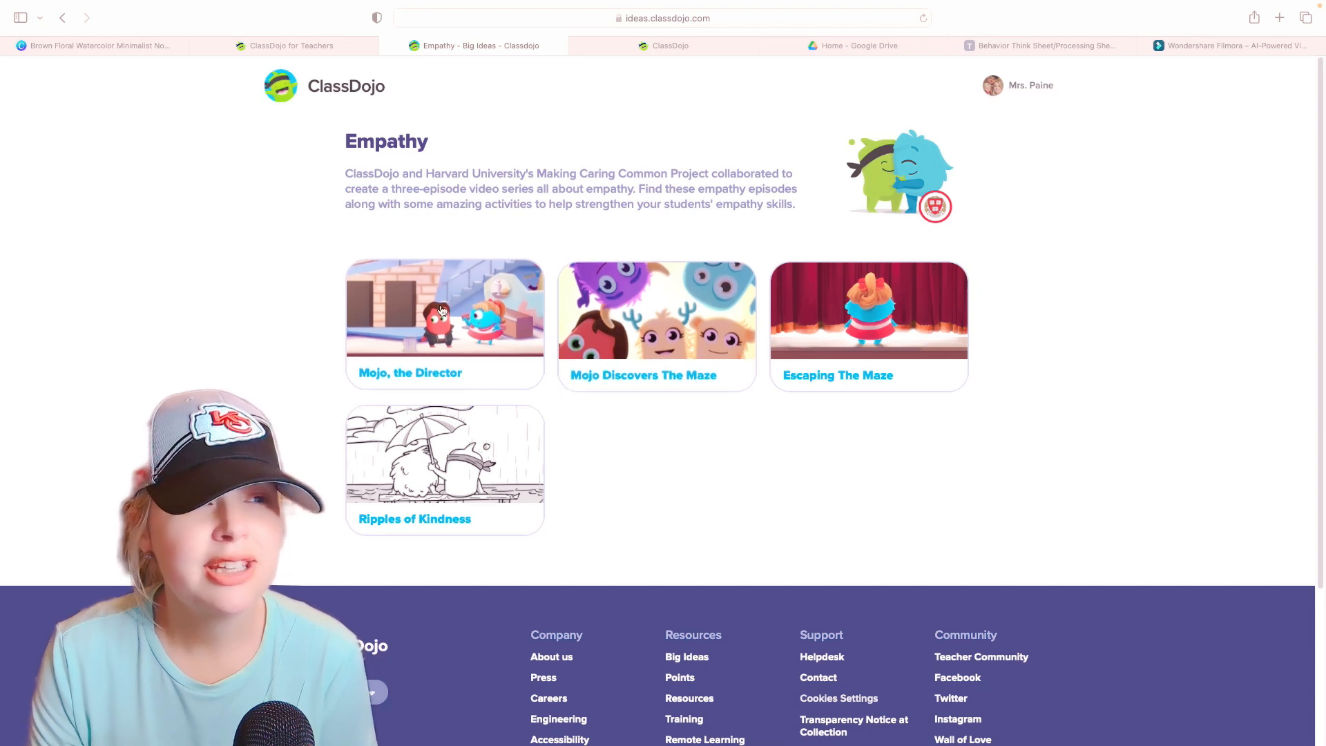
{"action": "left_click", "coordinate": [62, 18]}
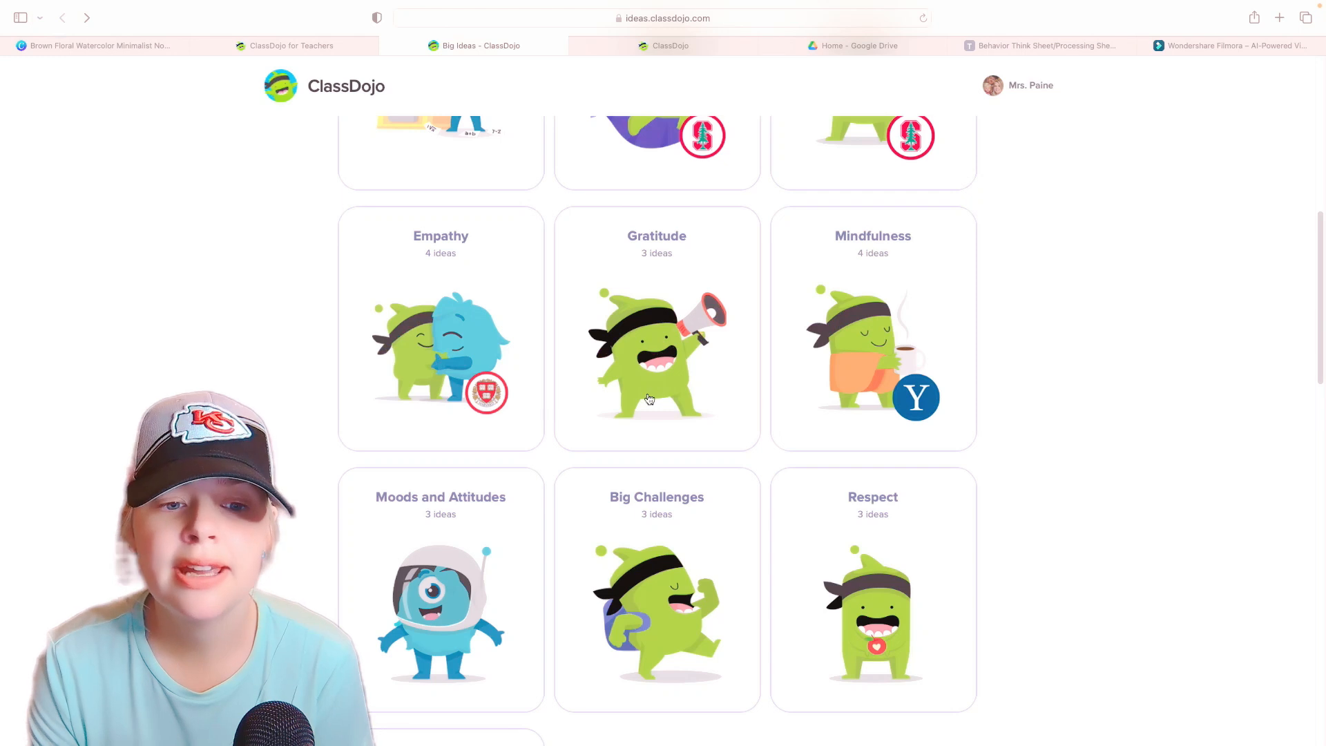
{"action": "scroll", "coordinate": [649, 399], "scroll_direction": "down", "scroll_amount": 5}
{"action": "scroll", "coordinate": [646, 392], "scroll_direction": "up", "scroll_amount": 8}
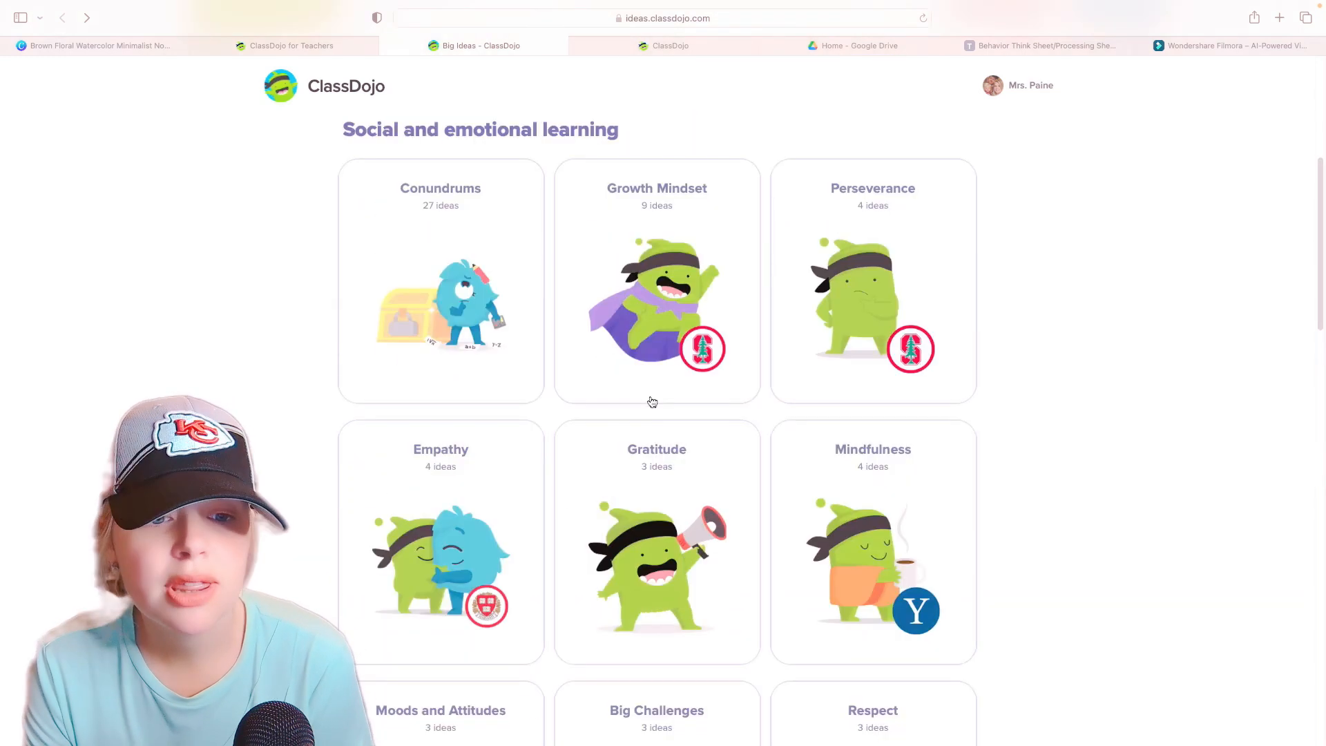
- Browse the remaining Big Ideas sections, view the Getting Started with ClassDojo guidebooks, and return to the start of the topic list
{"action": "scroll", "coordinate": [701, 433], "scroll_direction": "down", "scroll_amount": 10}
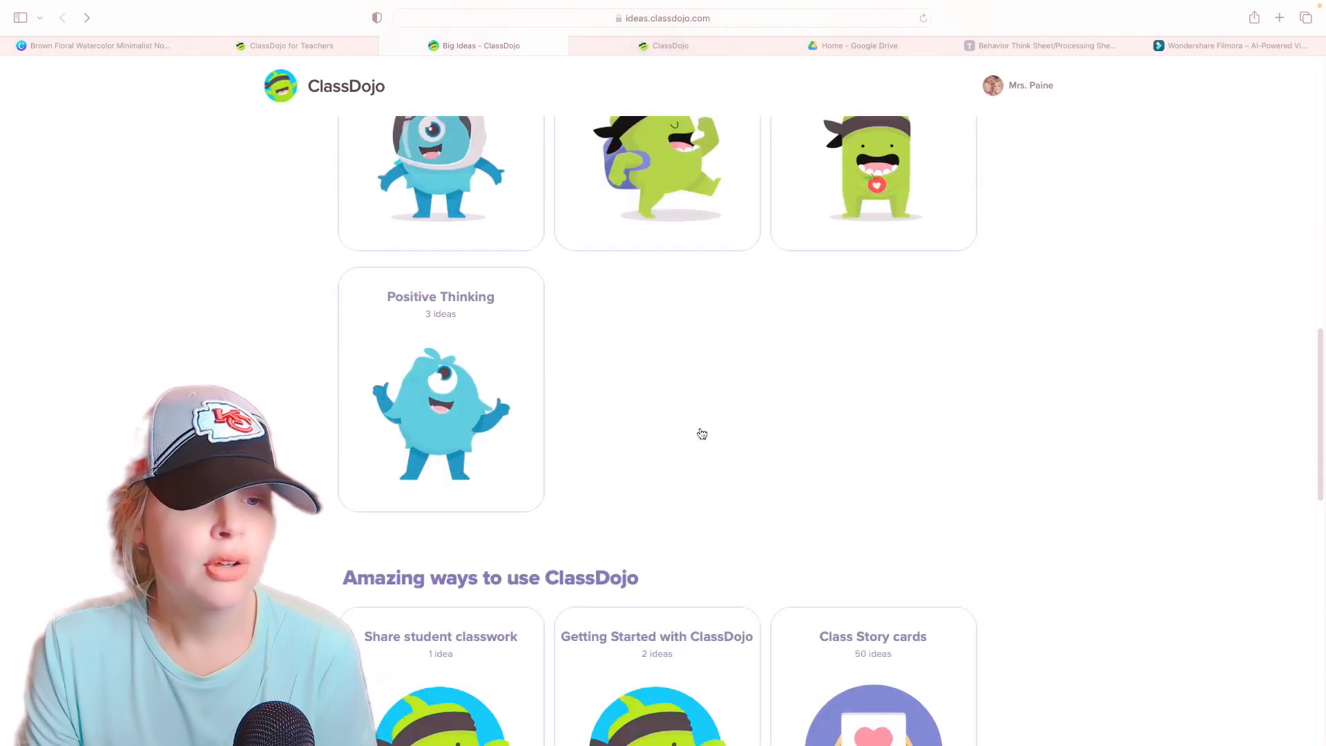
{"action": "scroll", "coordinate": [700, 432], "scroll_direction": "down", "scroll_amount": 8}
{"action": "scroll", "coordinate": [700, 432], "scroll_direction": "up", "scroll_amount": 4}
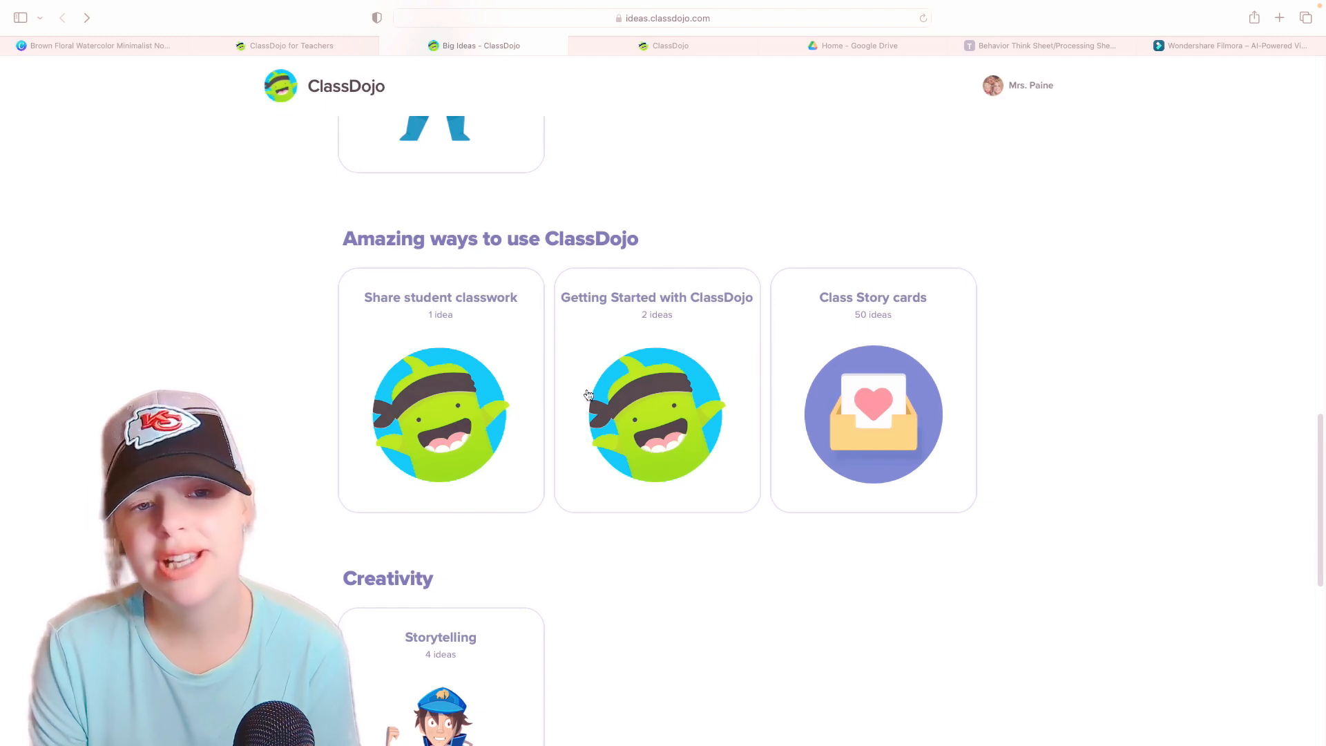
{"action": "left_click", "coordinate": [659, 396]}
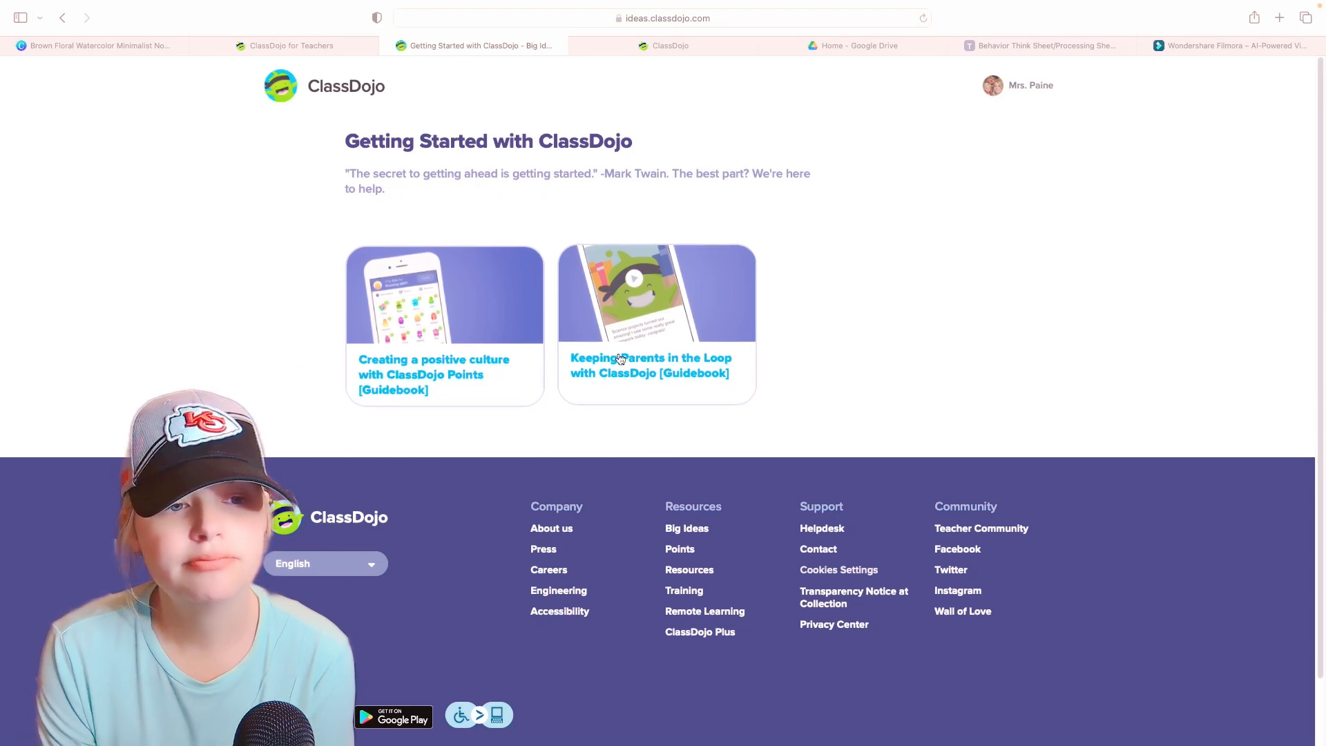
{"action": "left_click", "coordinate": [62, 17]}
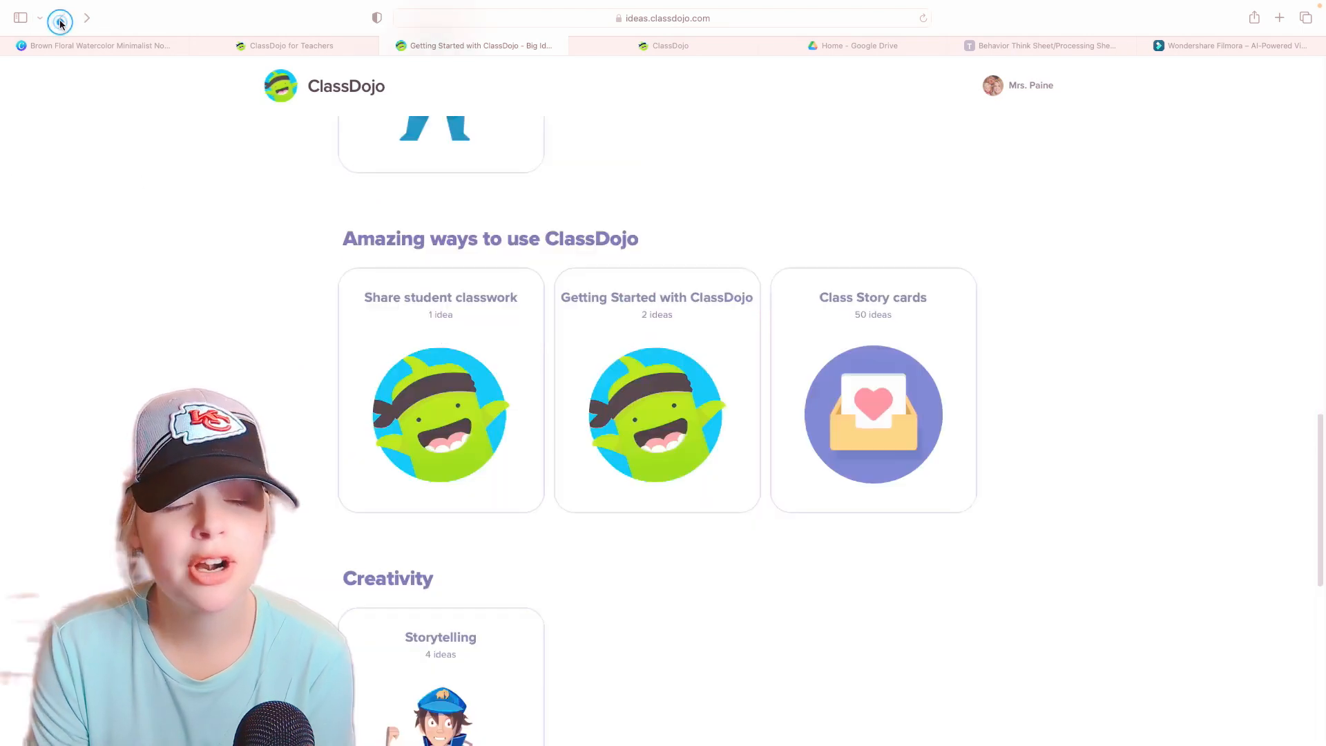
{"action": "scroll", "coordinate": [241, 326], "scroll_direction": "down", "scroll_amount": 9}
{"action": "scroll", "coordinate": [241, 328], "scroll_direction": "up", "scroll_amount": 18}
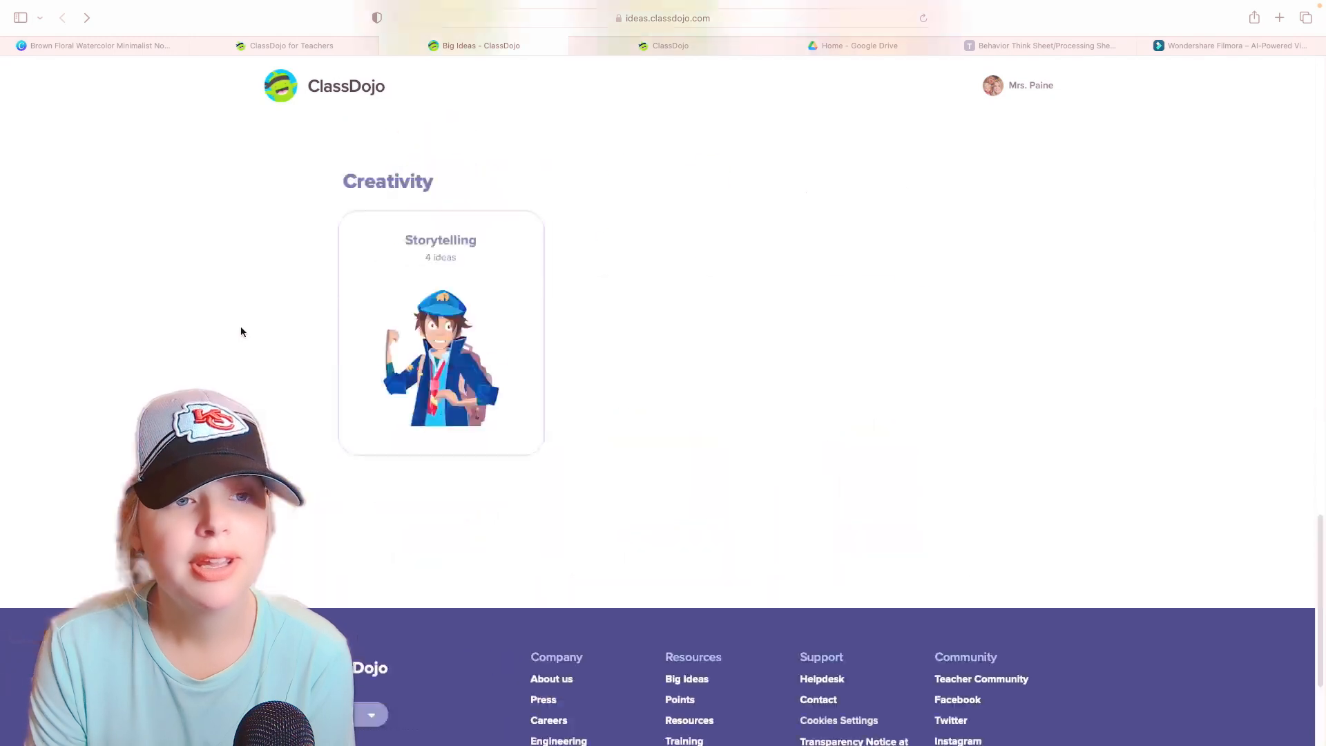
{"action": "scroll", "coordinate": [240, 332], "scroll_direction": "up", "scroll_amount": 10}
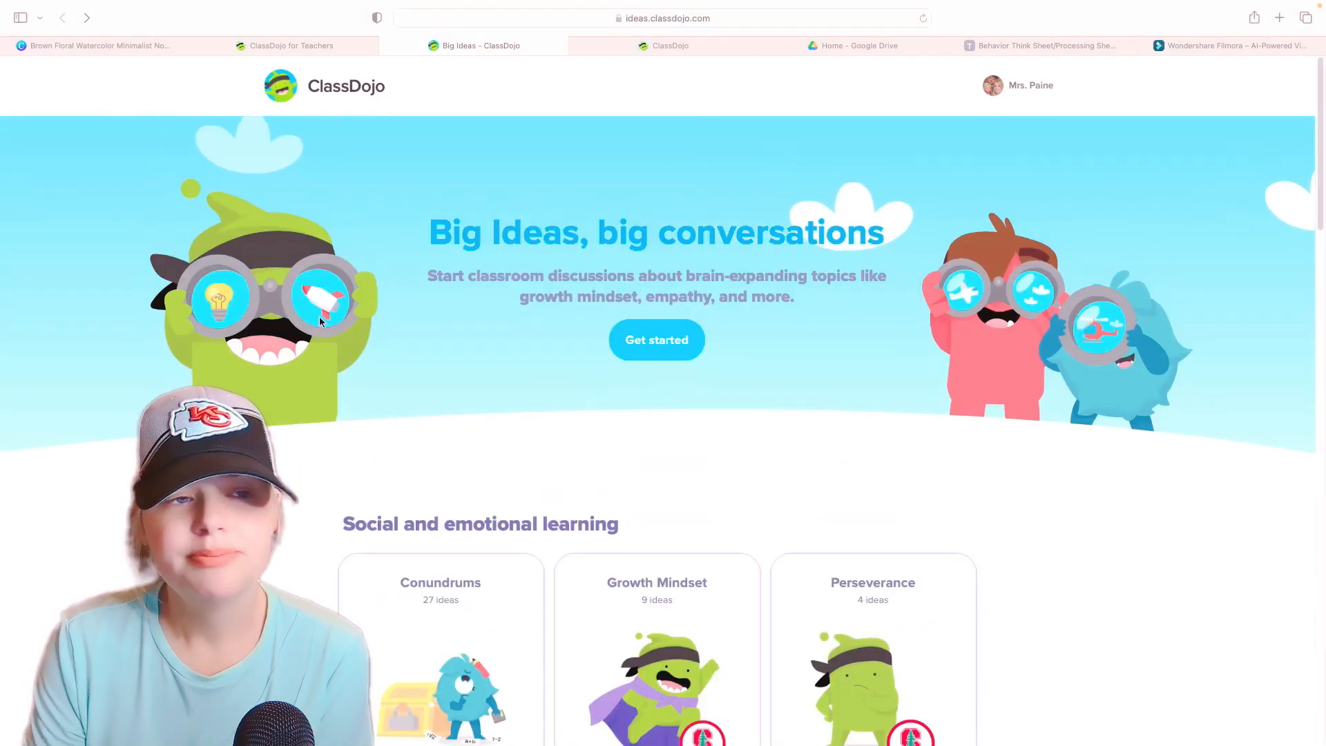
- Switch back to the teacher's classes overview and open the account settings
{"action": "left_click", "coordinate": [311, 44]}
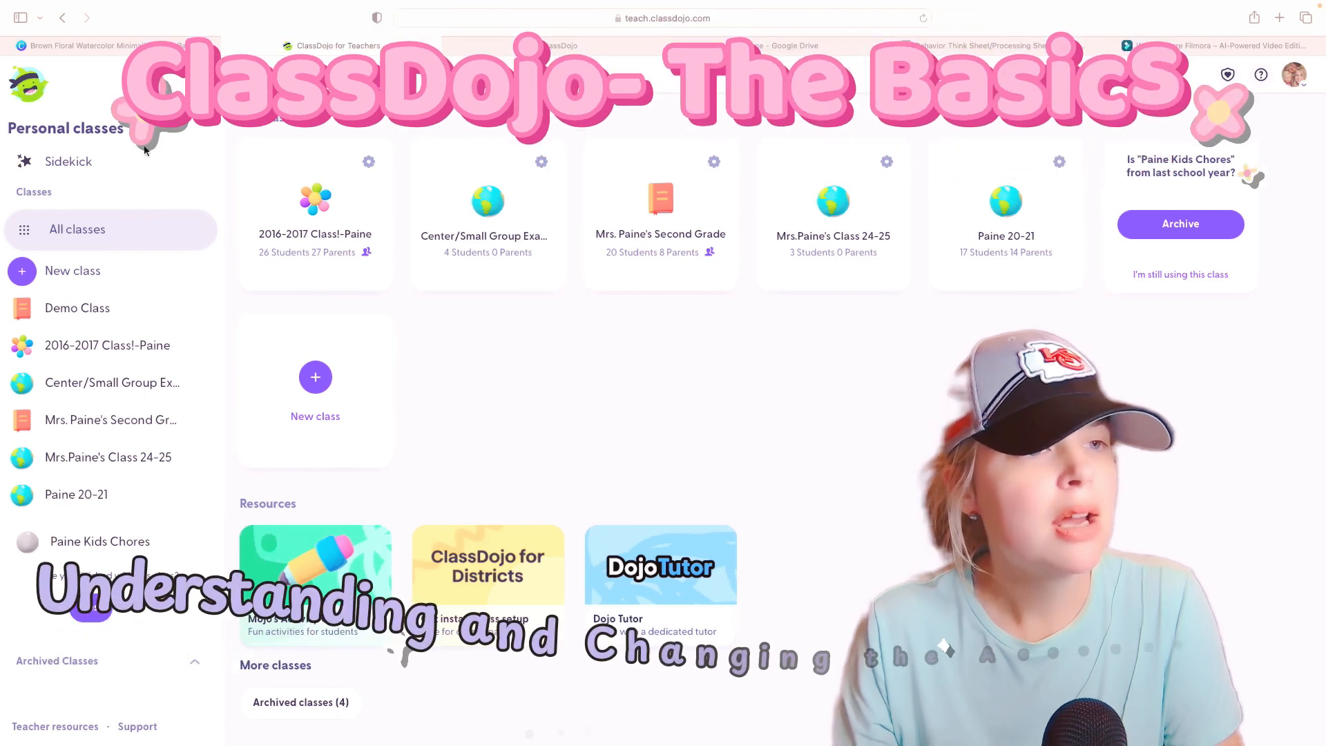
{"action": "left_click", "coordinate": [127, 135]}
{"action": "left_click", "coordinate": [127, 135]}
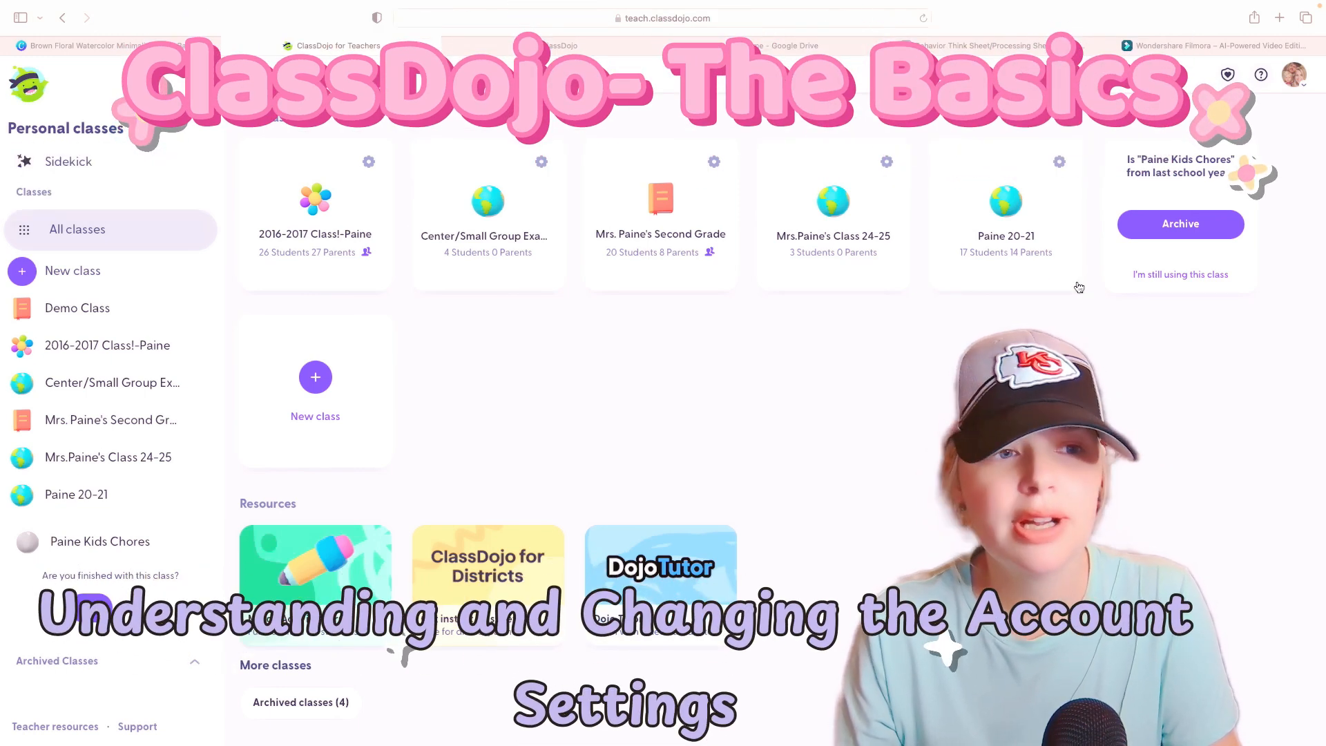
{"action": "left_click", "coordinate": [1295, 76]}
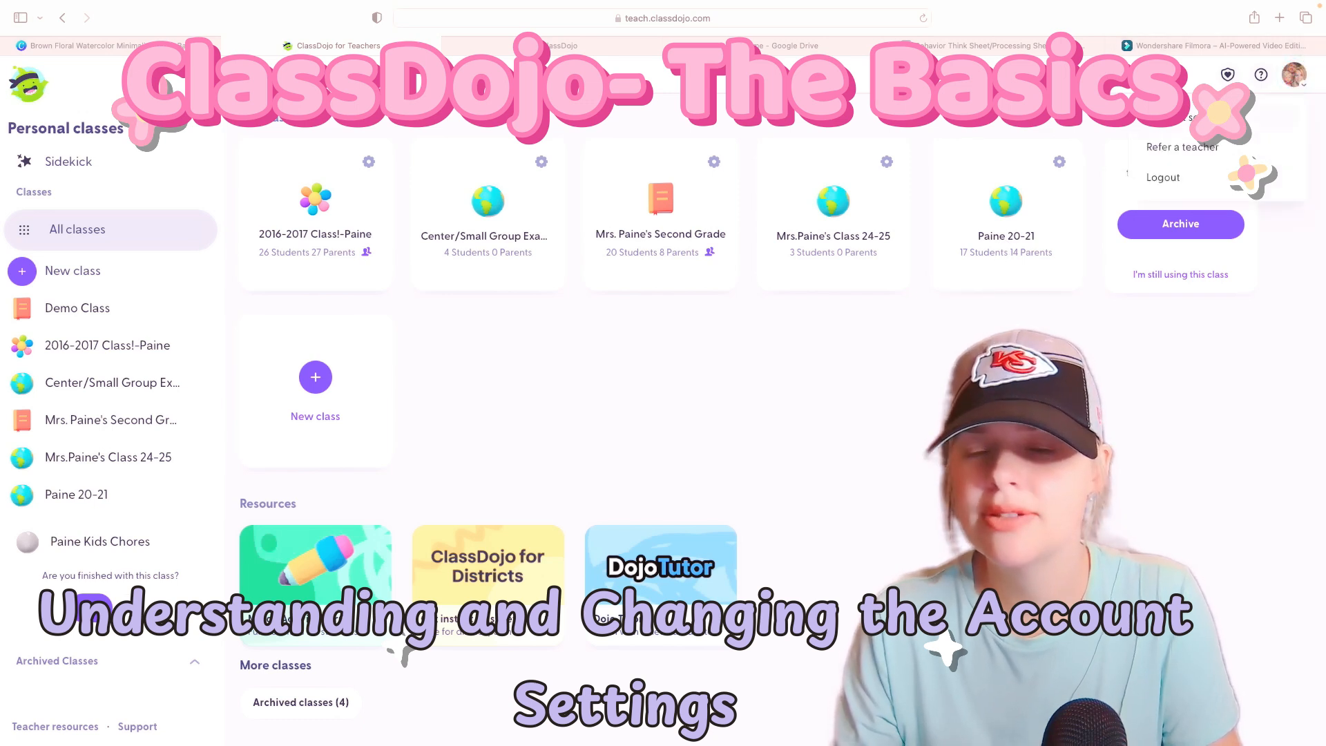
{"action": "left_click", "coordinate": [1185, 117]}
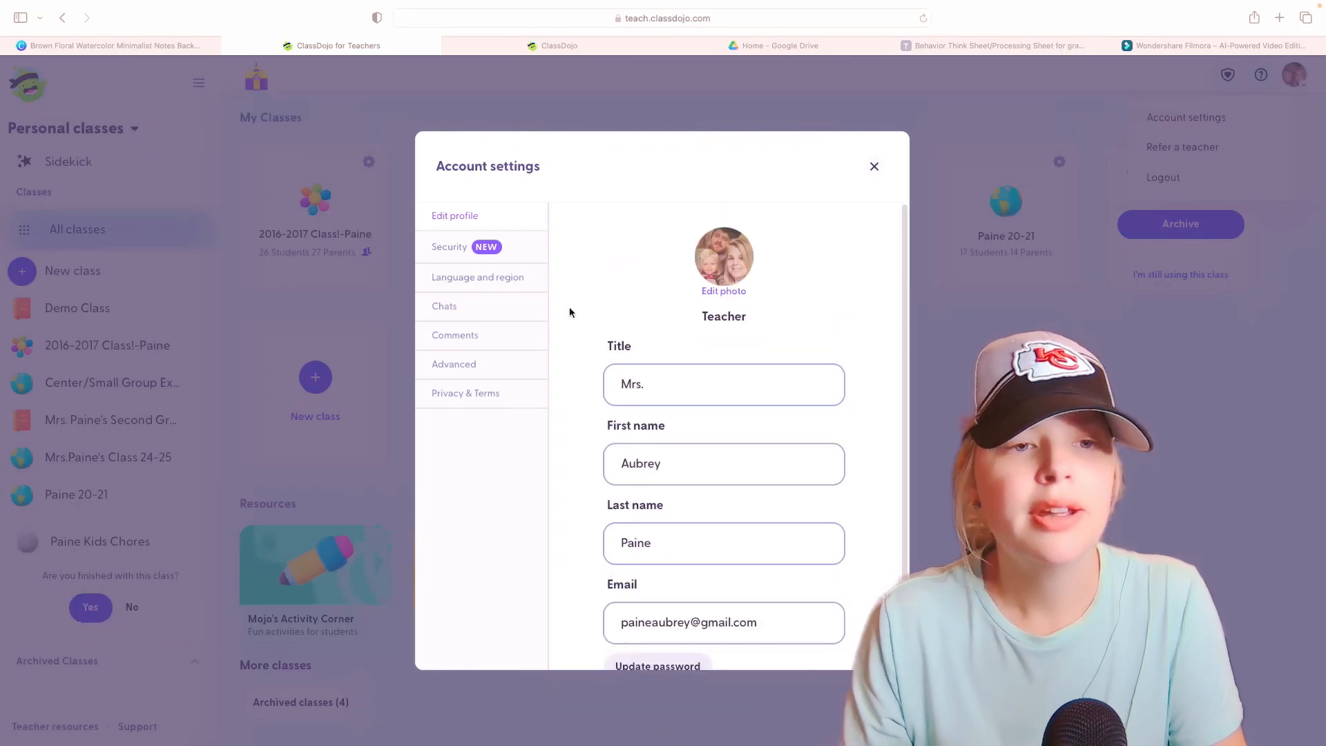
- Review the Security, Language and region, and Chats account settings, including quiet hours and message history, without changing them
{"action": "left_click", "coordinate": [462, 248]}
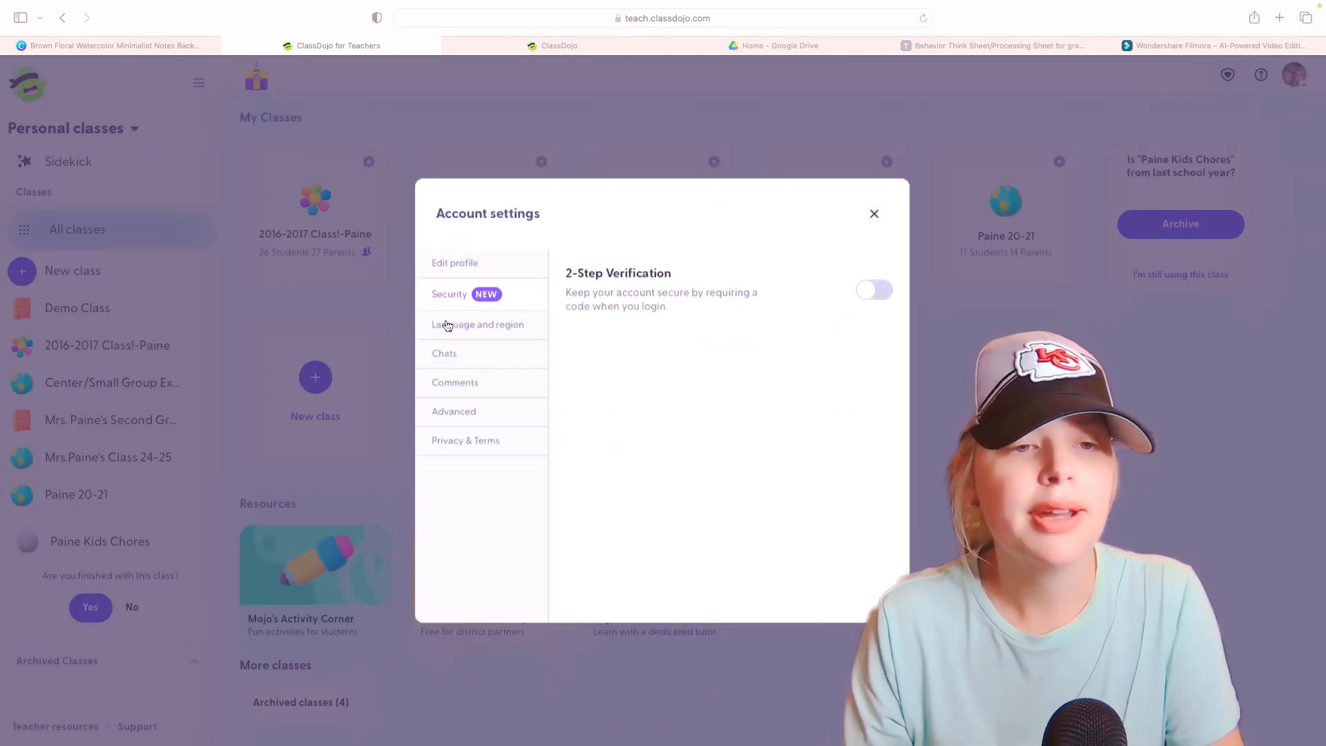
{"action": "left_click", "coordinate": [515, 331]}
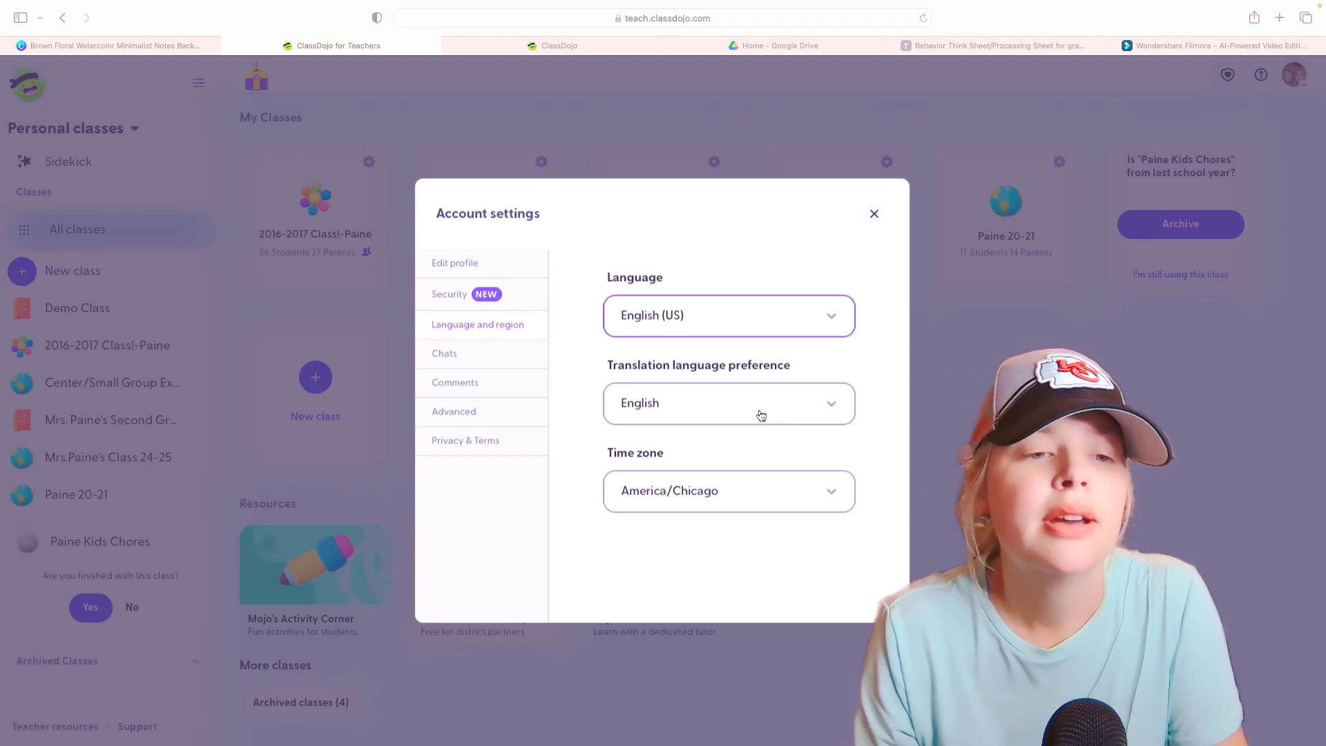
{"action": "left_click", "coordinate": [450, 355]}
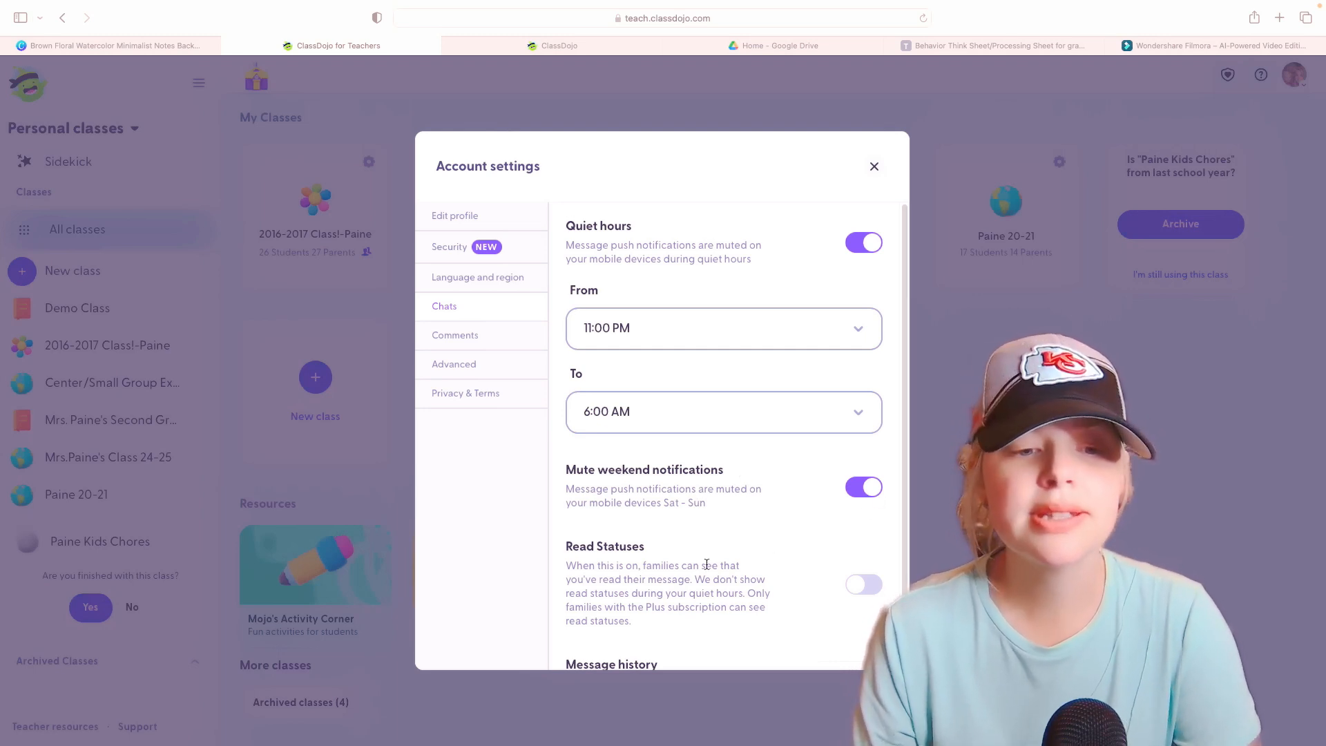
{"action": "scroll", "coordinate": [721, 597], "scroll_direction": "down", "scroll_amount": 2}
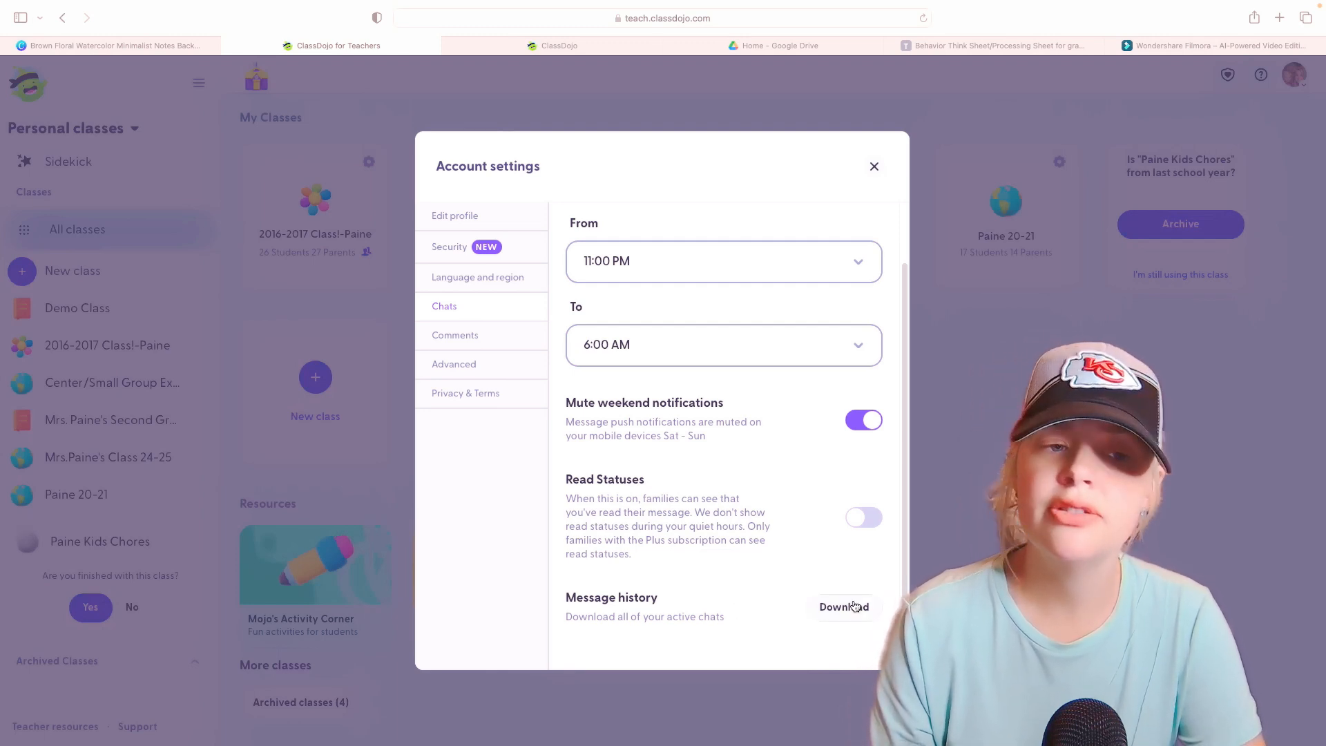
- Review the Comments and Advanced account settings, and close the account settings
{"action": "left_click", "coordinate": [459, 335]}
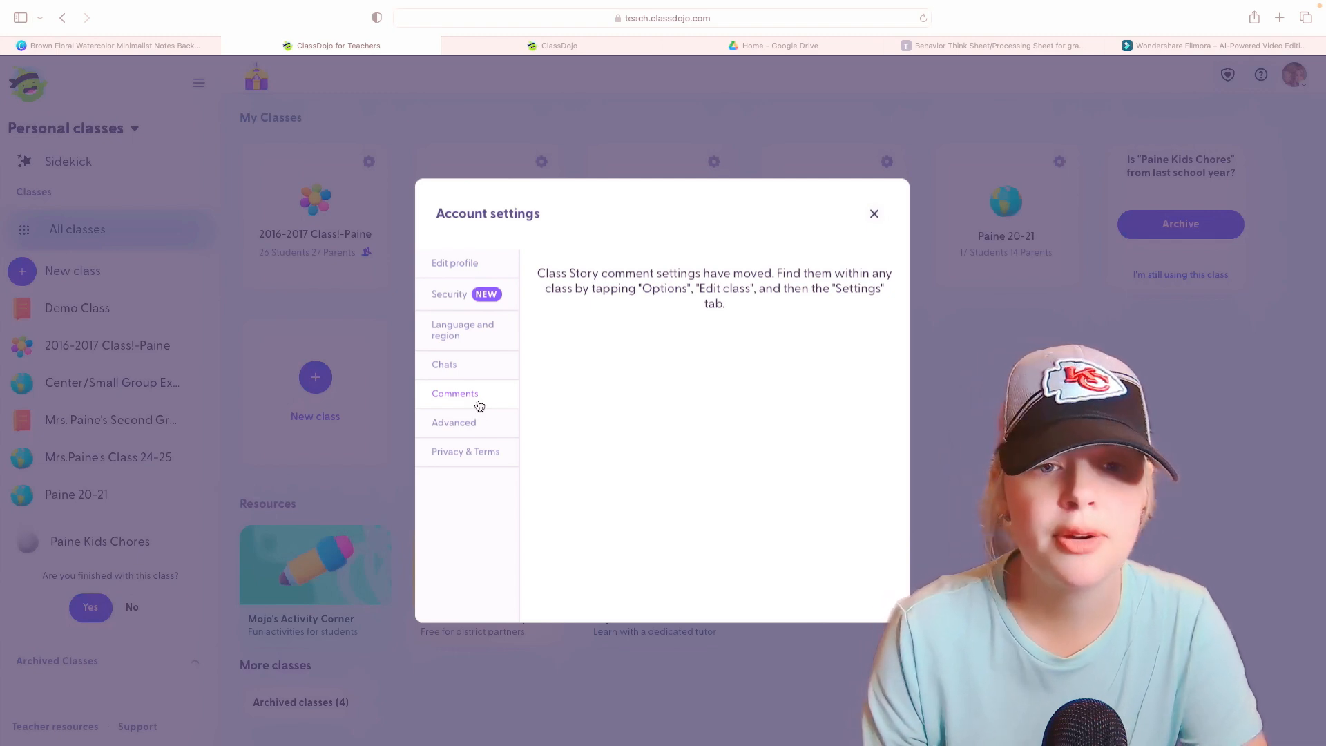
{"action": "left_click", "coordinate": [455, 422]}
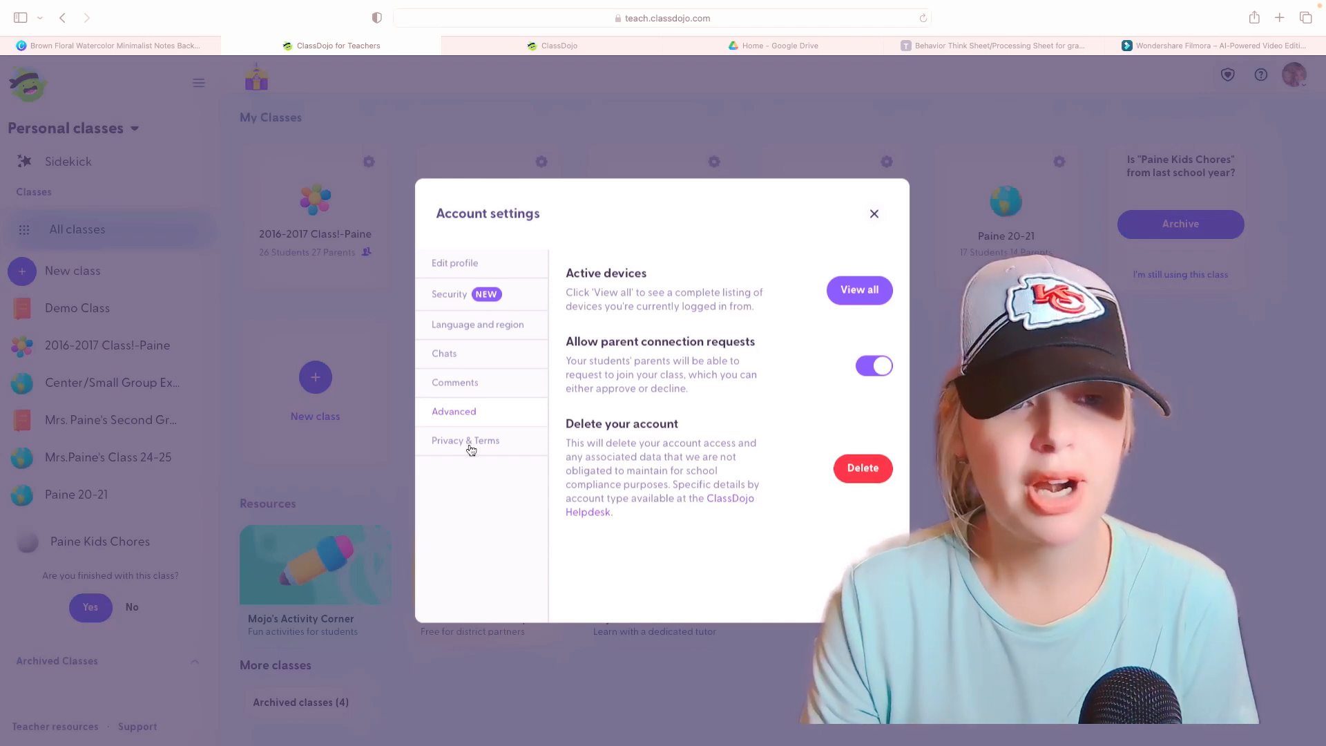
{"action": "left_click", "coordinate": [873, 213]}
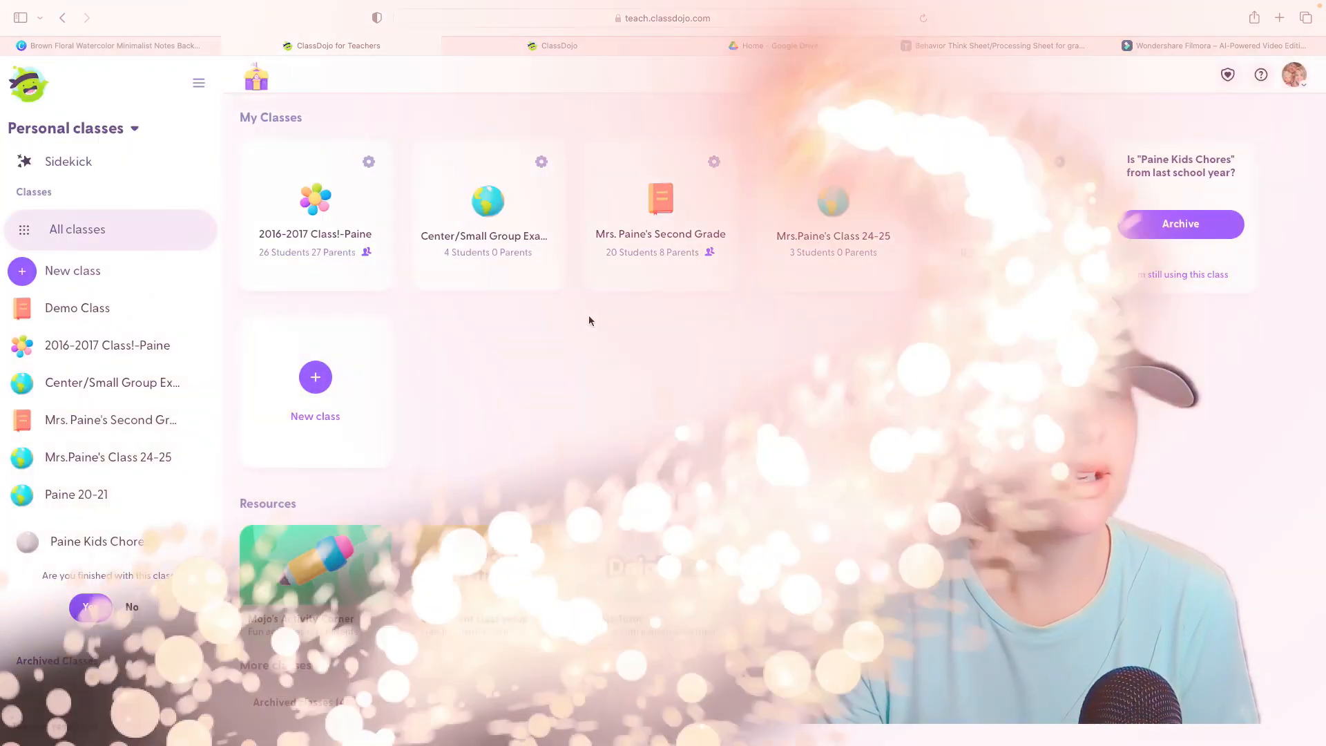